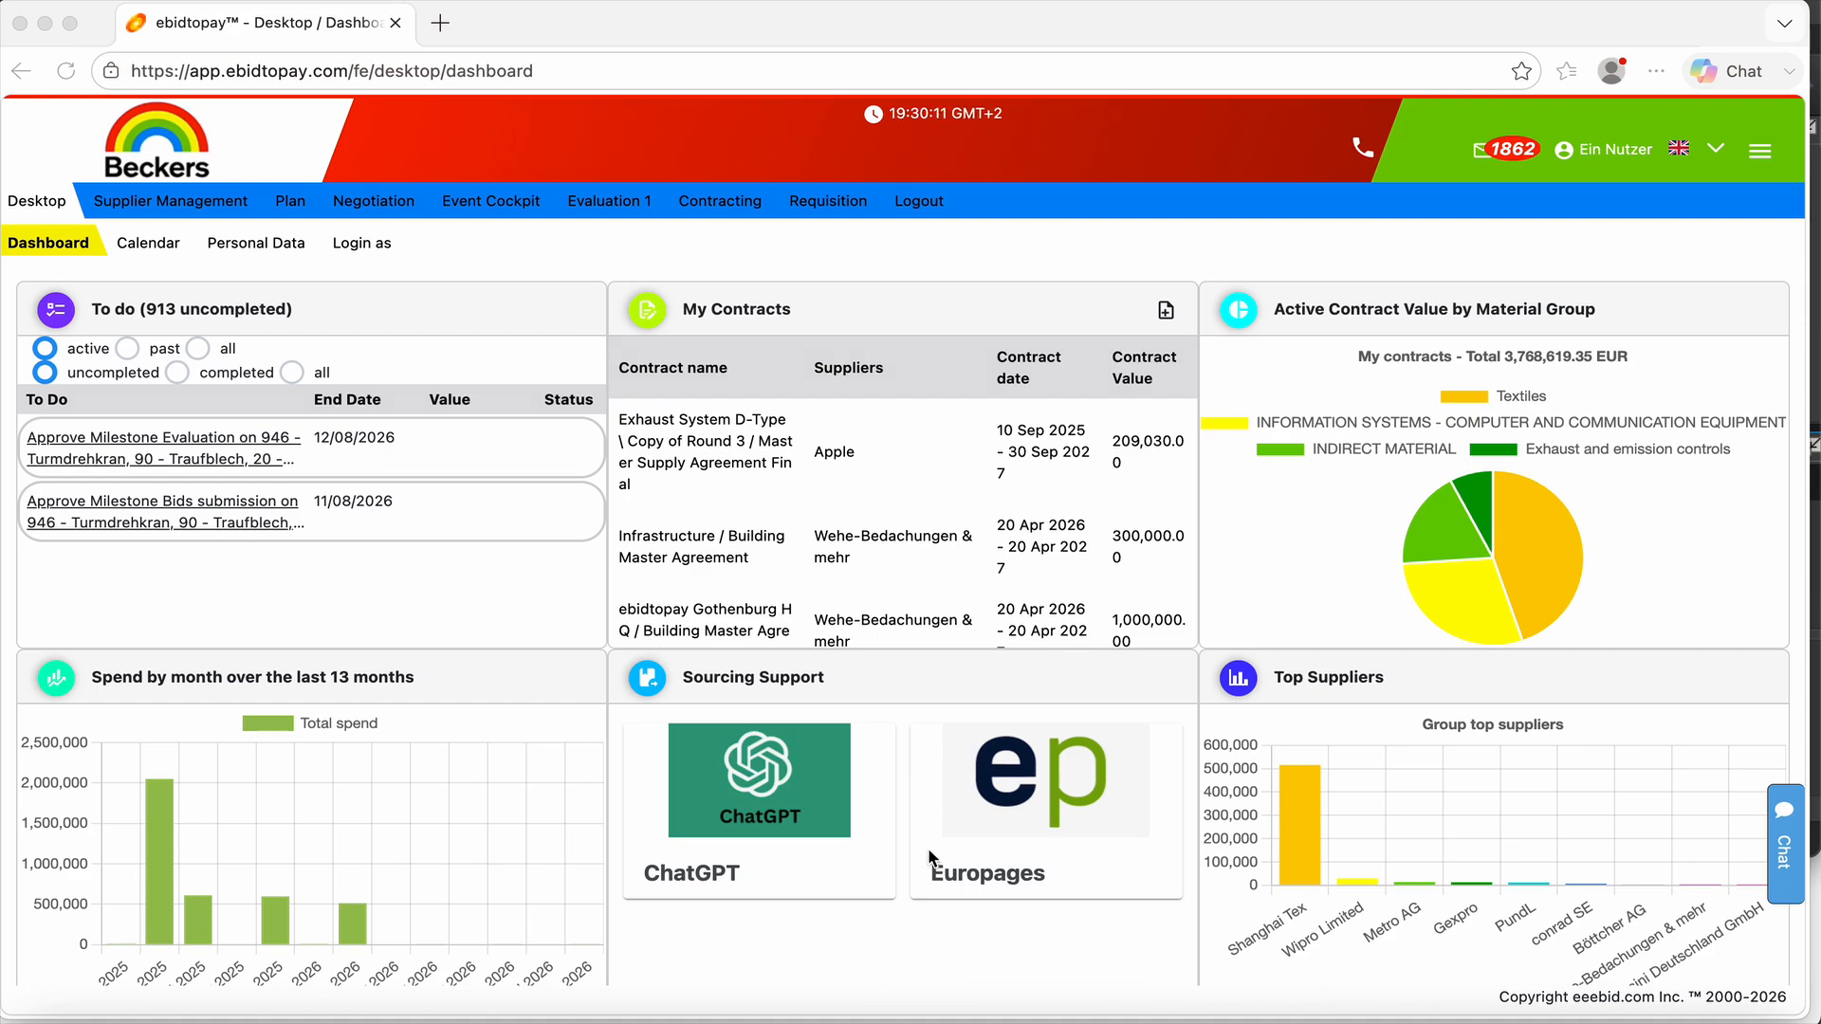
Step: Open the requisition article list and add the Shanghai Tex articles with IDs 7, 8 and 12 to the shopping cart
click(825, 201)
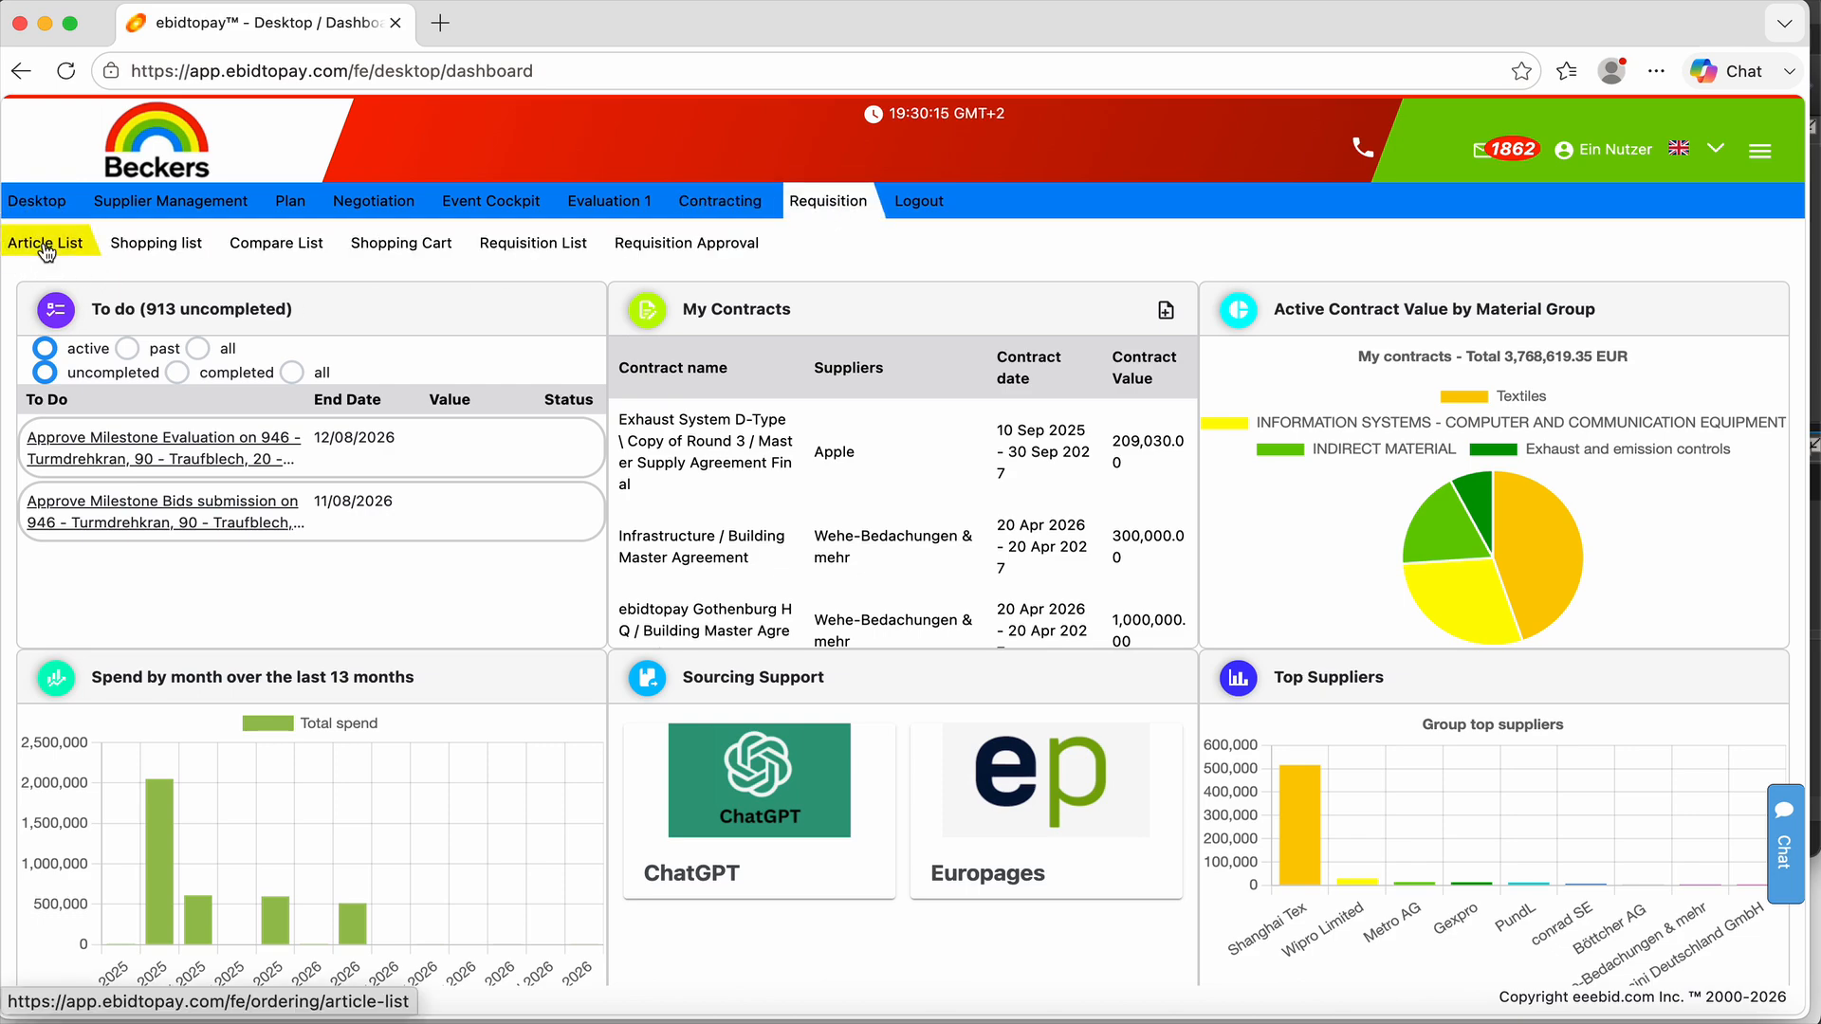
click(46, 244)
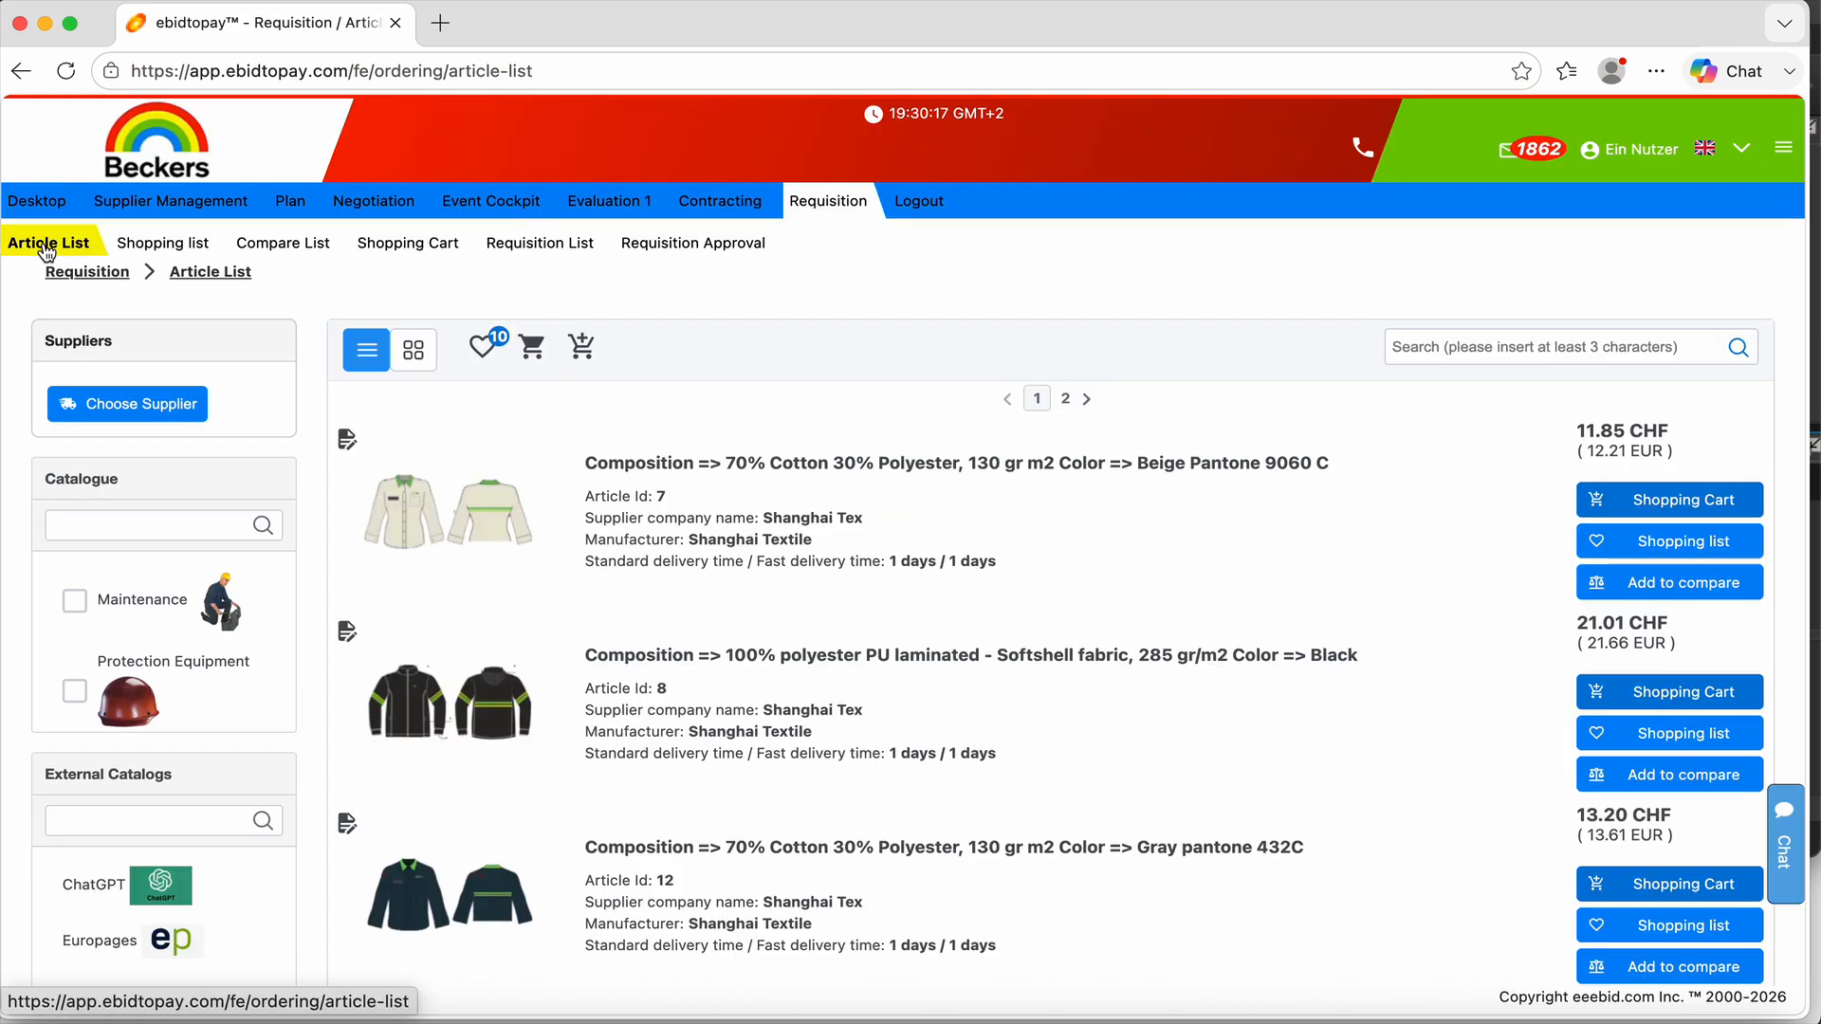
click(1605, 498)
click(1403, 626)
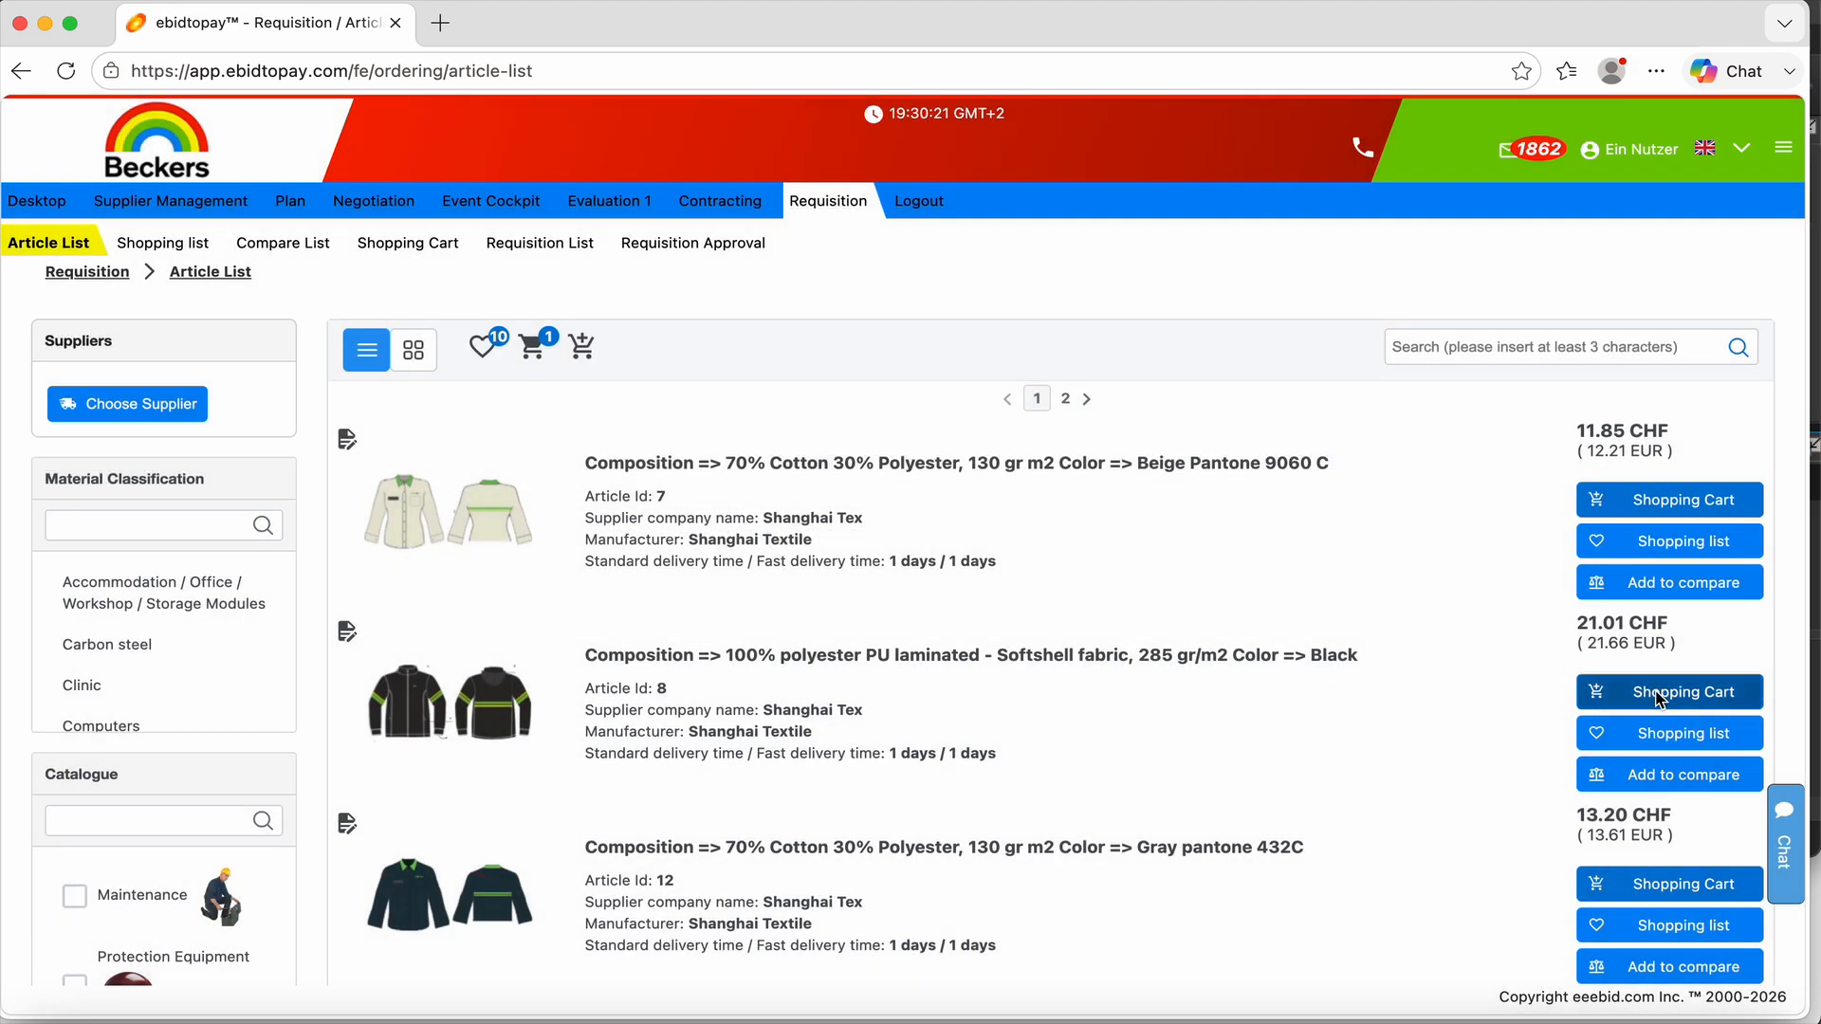
click(1645, 691)
click(1359, 631)
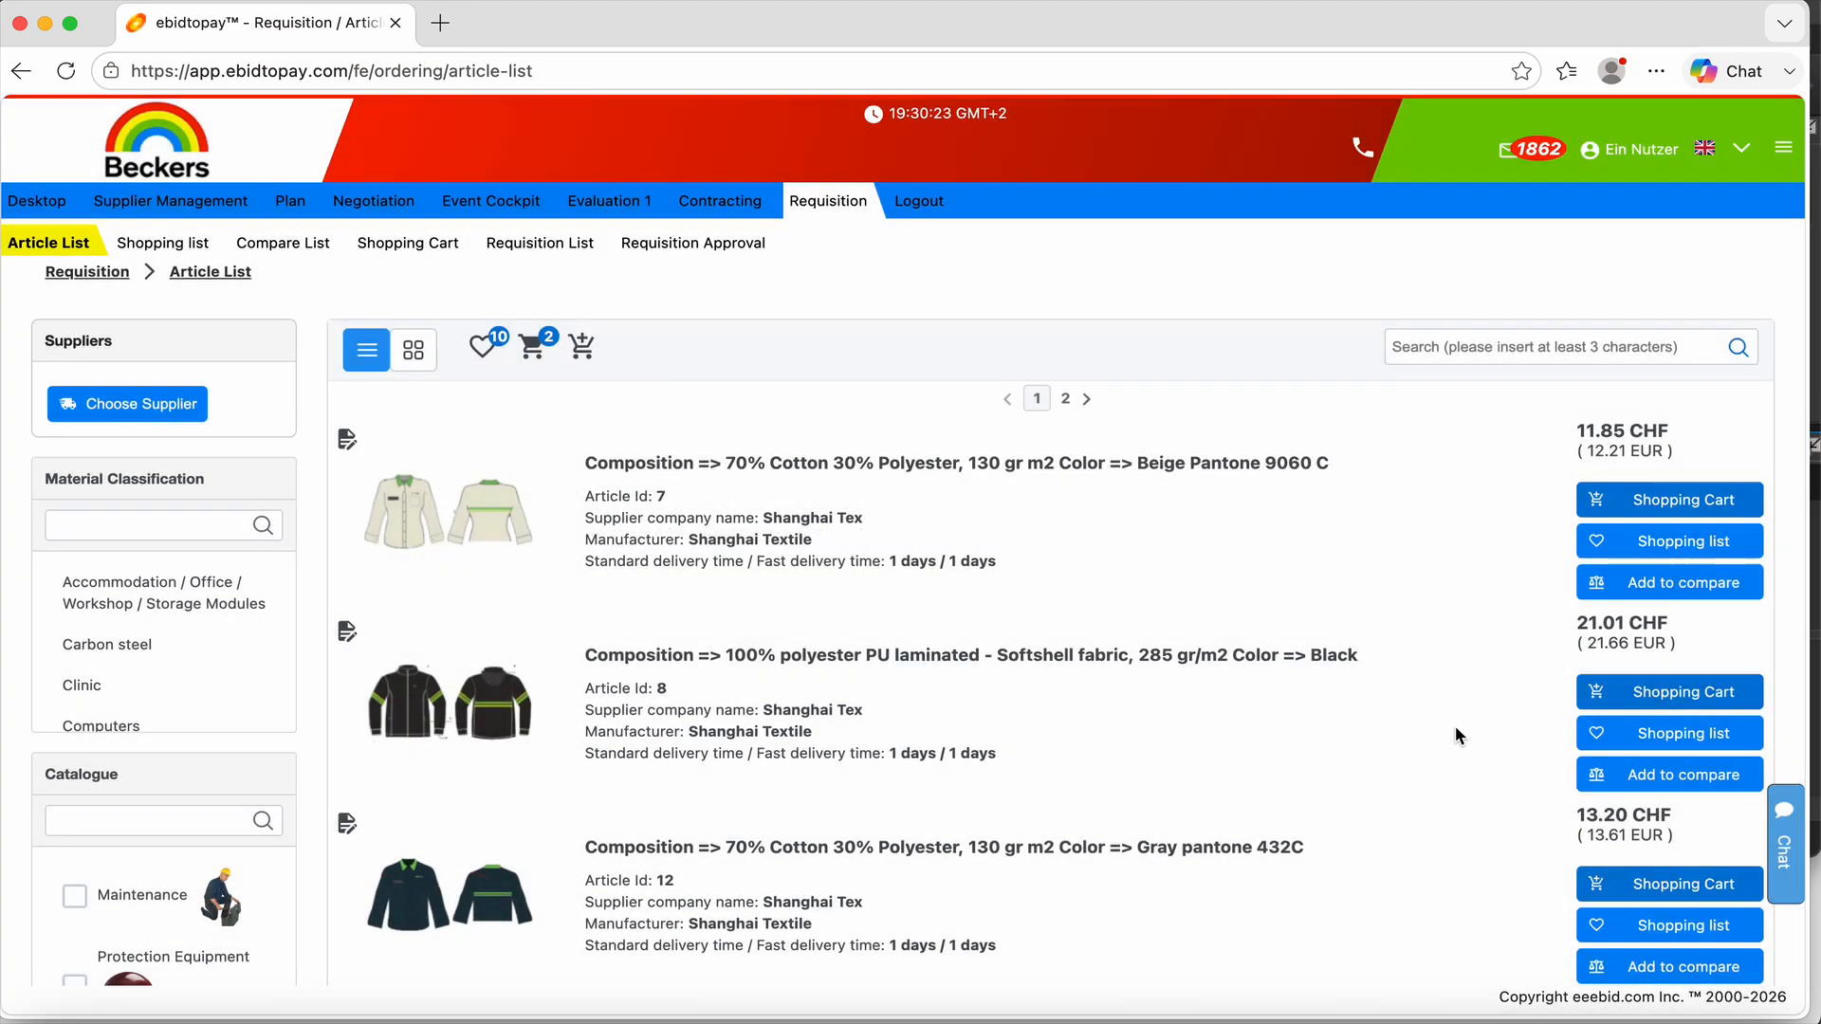
click(1599, 883)
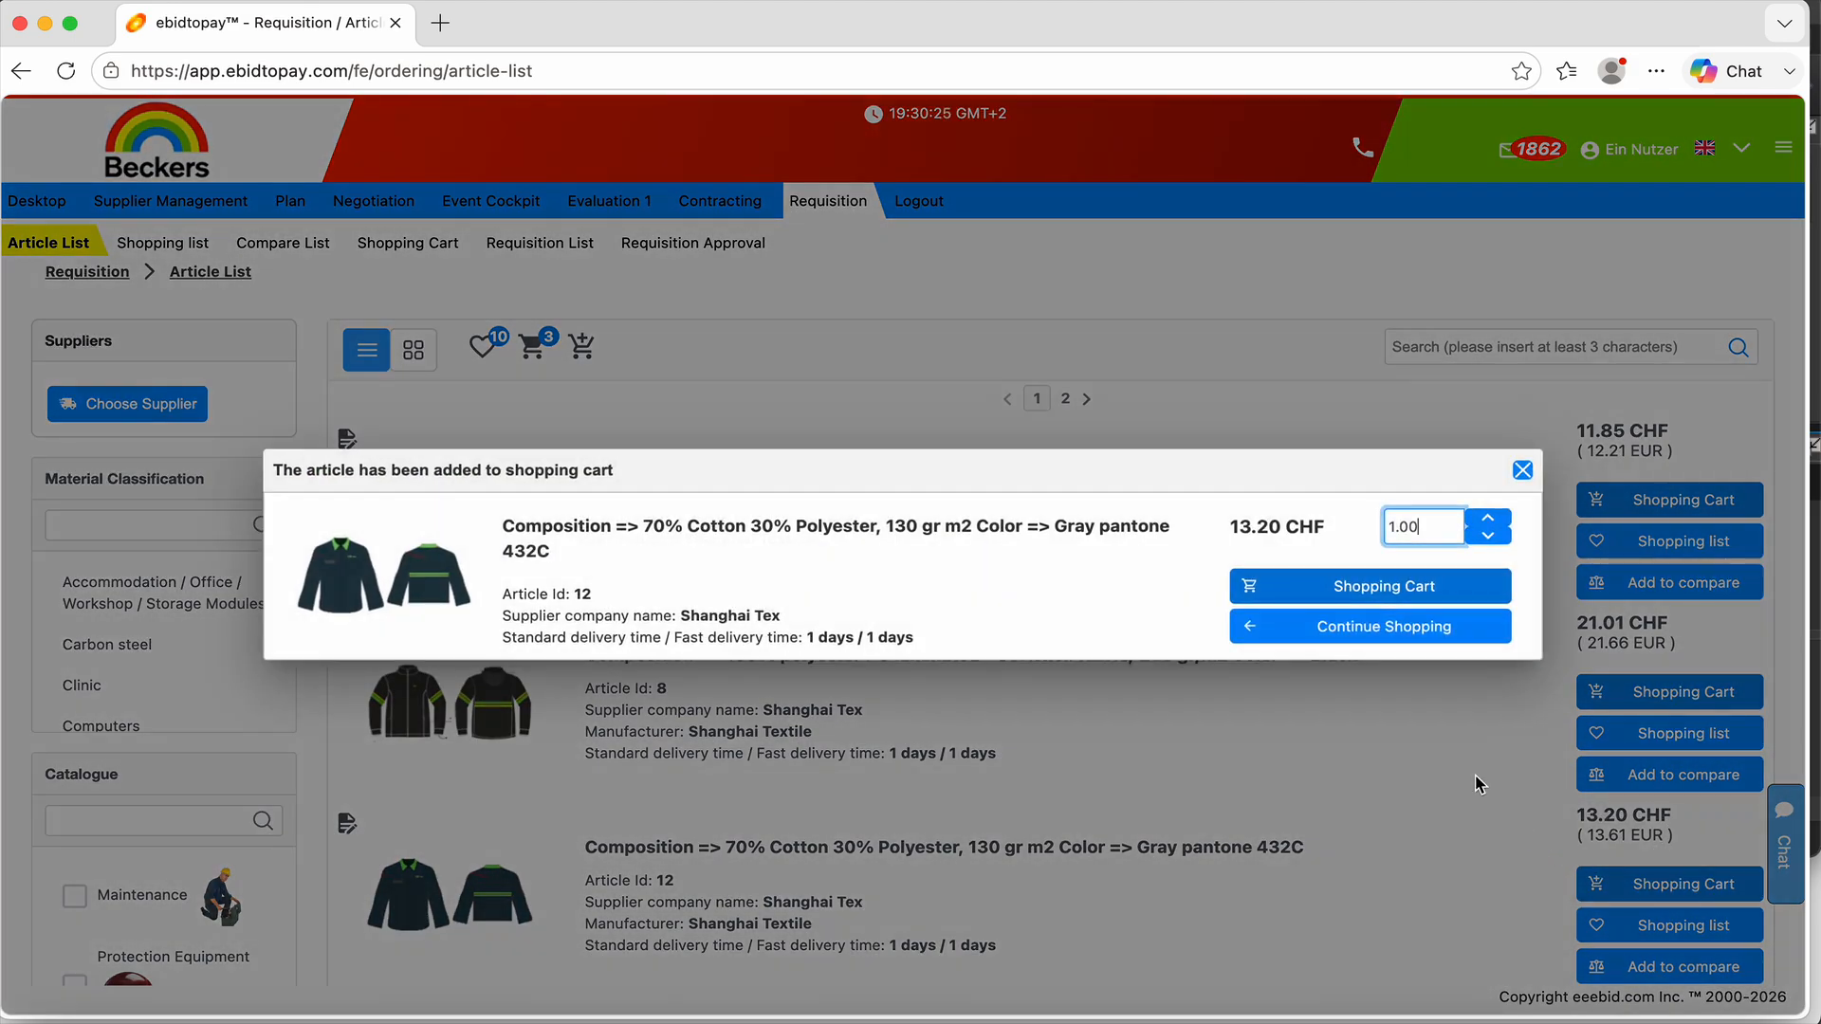
click(1411, 630)
Step: Add the Shanghai Tex articles with IDs 1, 13 and 11 to the shopping cart
scroll(1409, 740, down, 6)
click(1626, 702)
click(1433, 633)
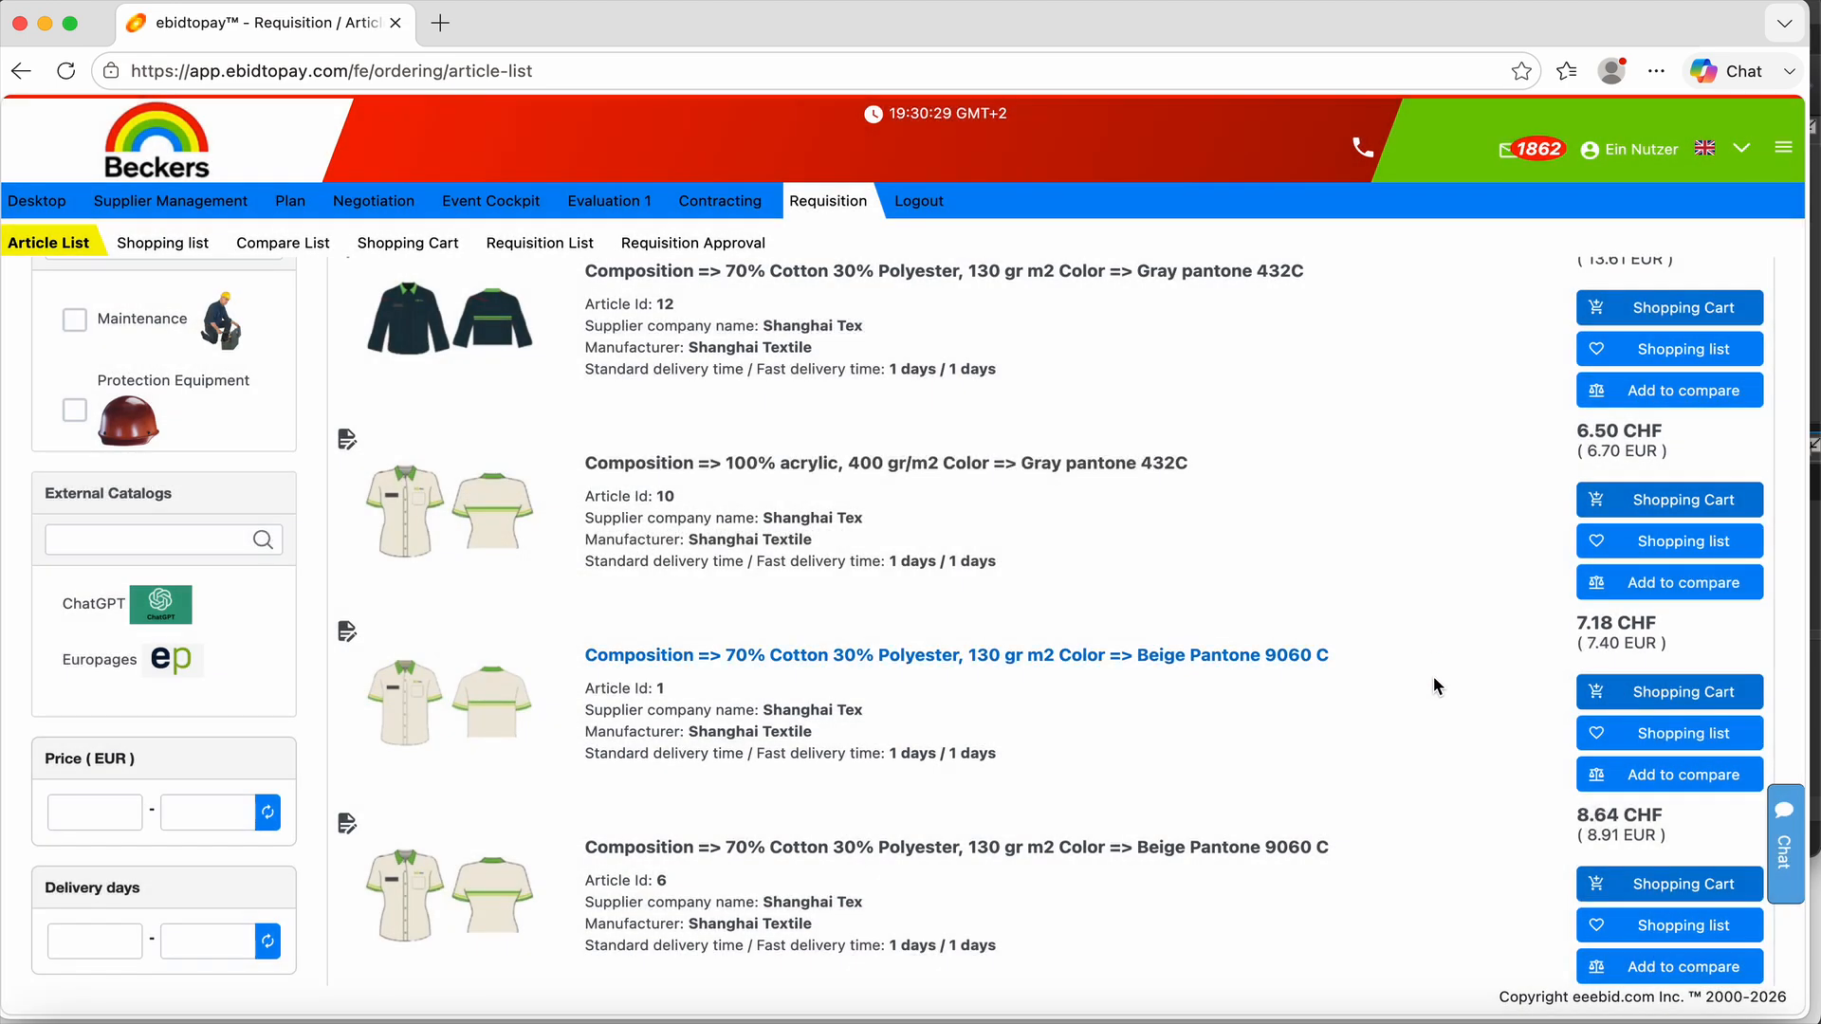
scroll(1434, 702, down, 5)
click(1653, 381)
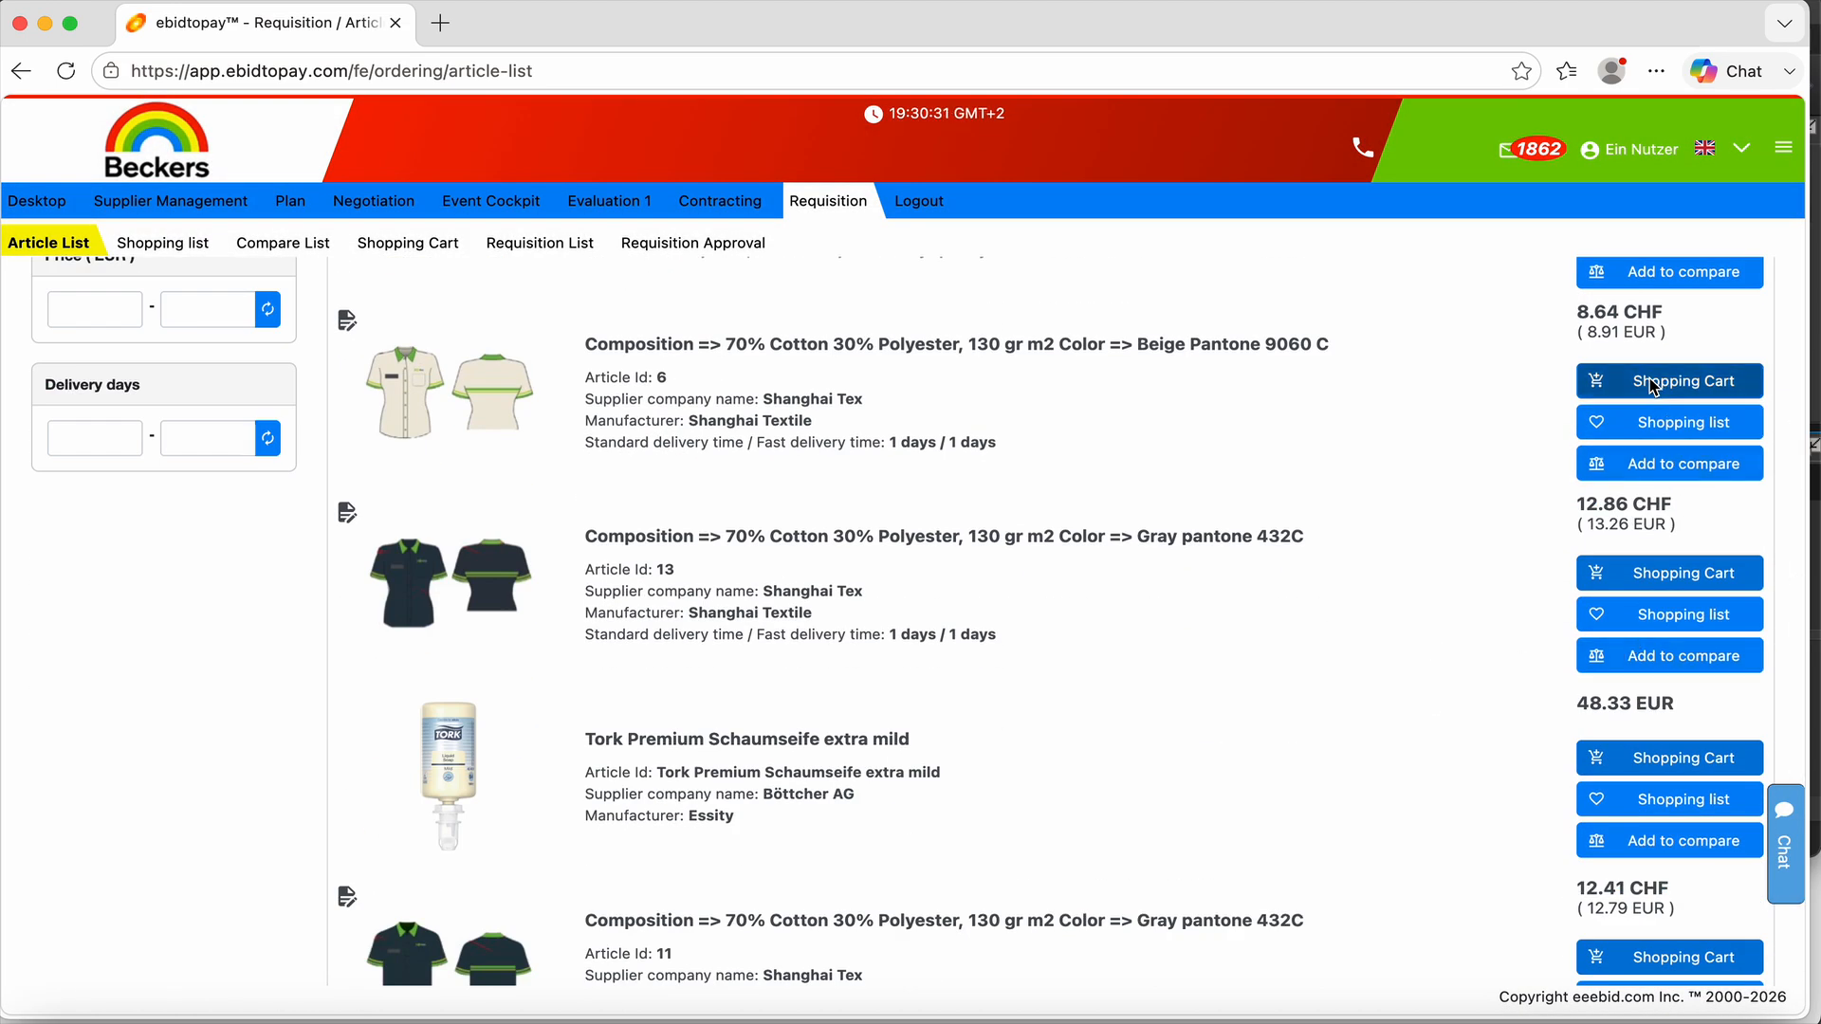
click(1651, 573)
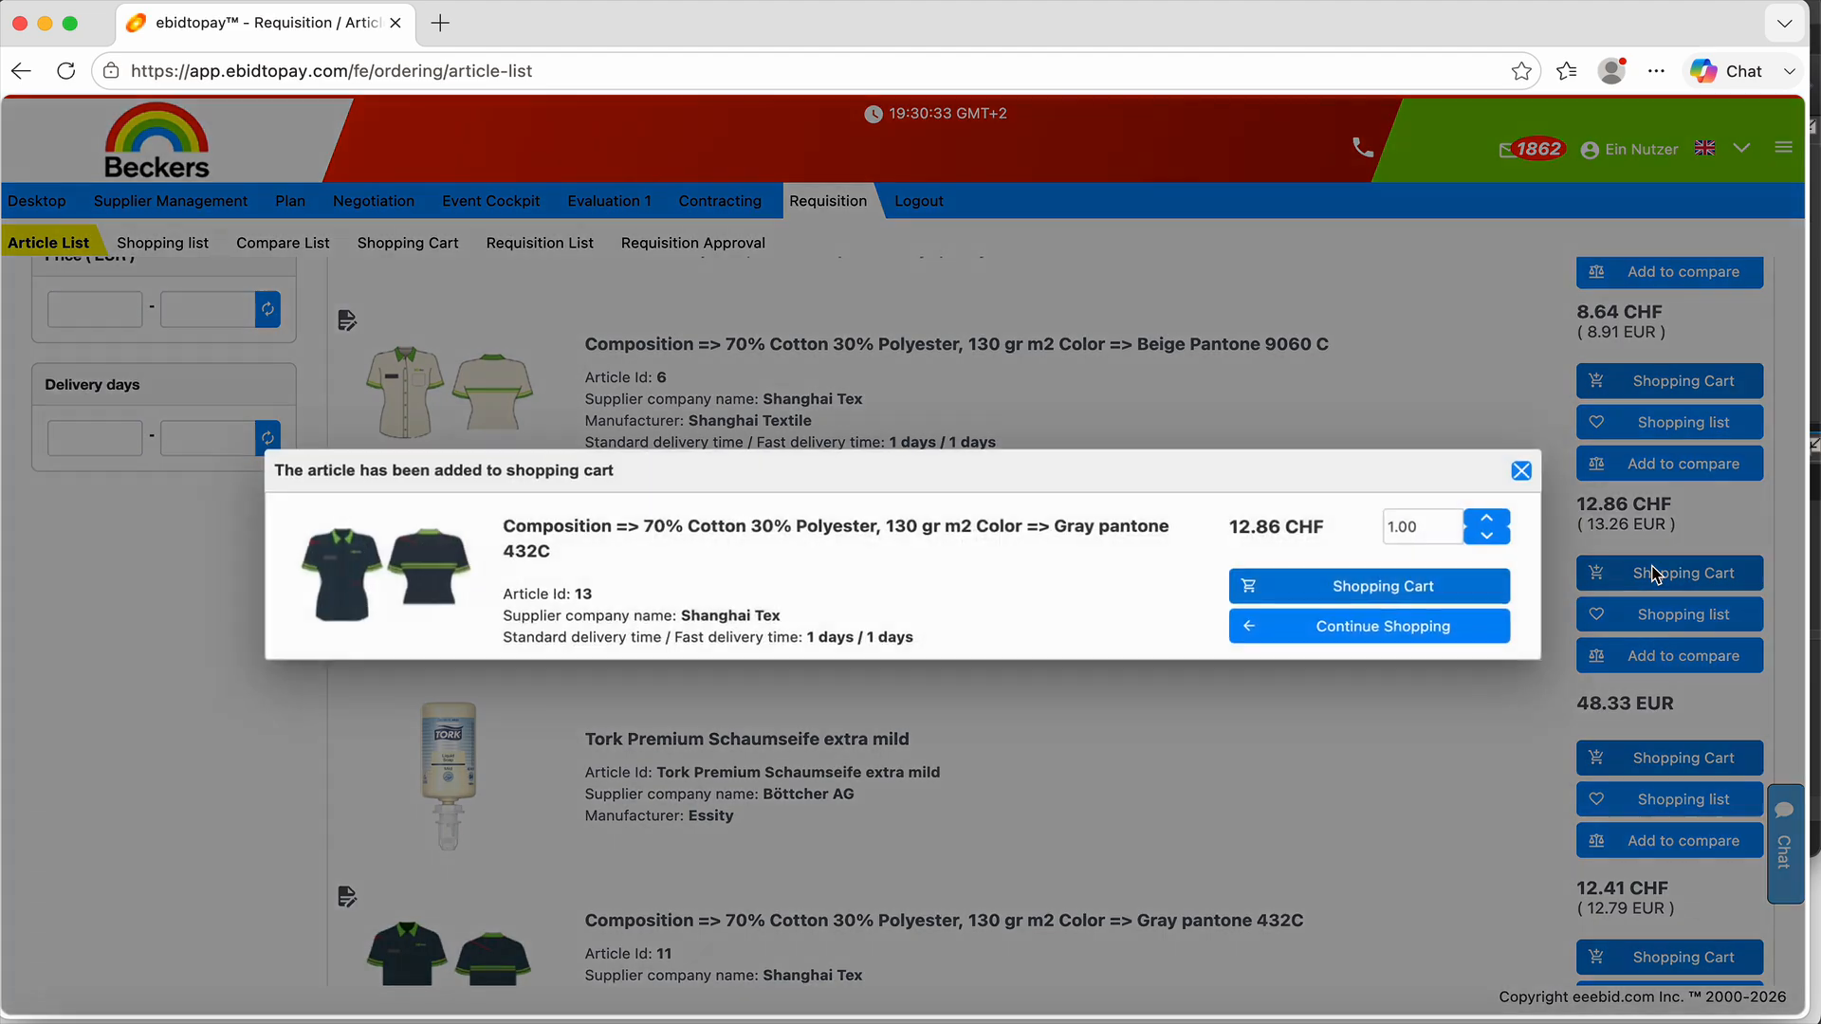
click(1496, 631)
scroll(1487, 628, down, 2)
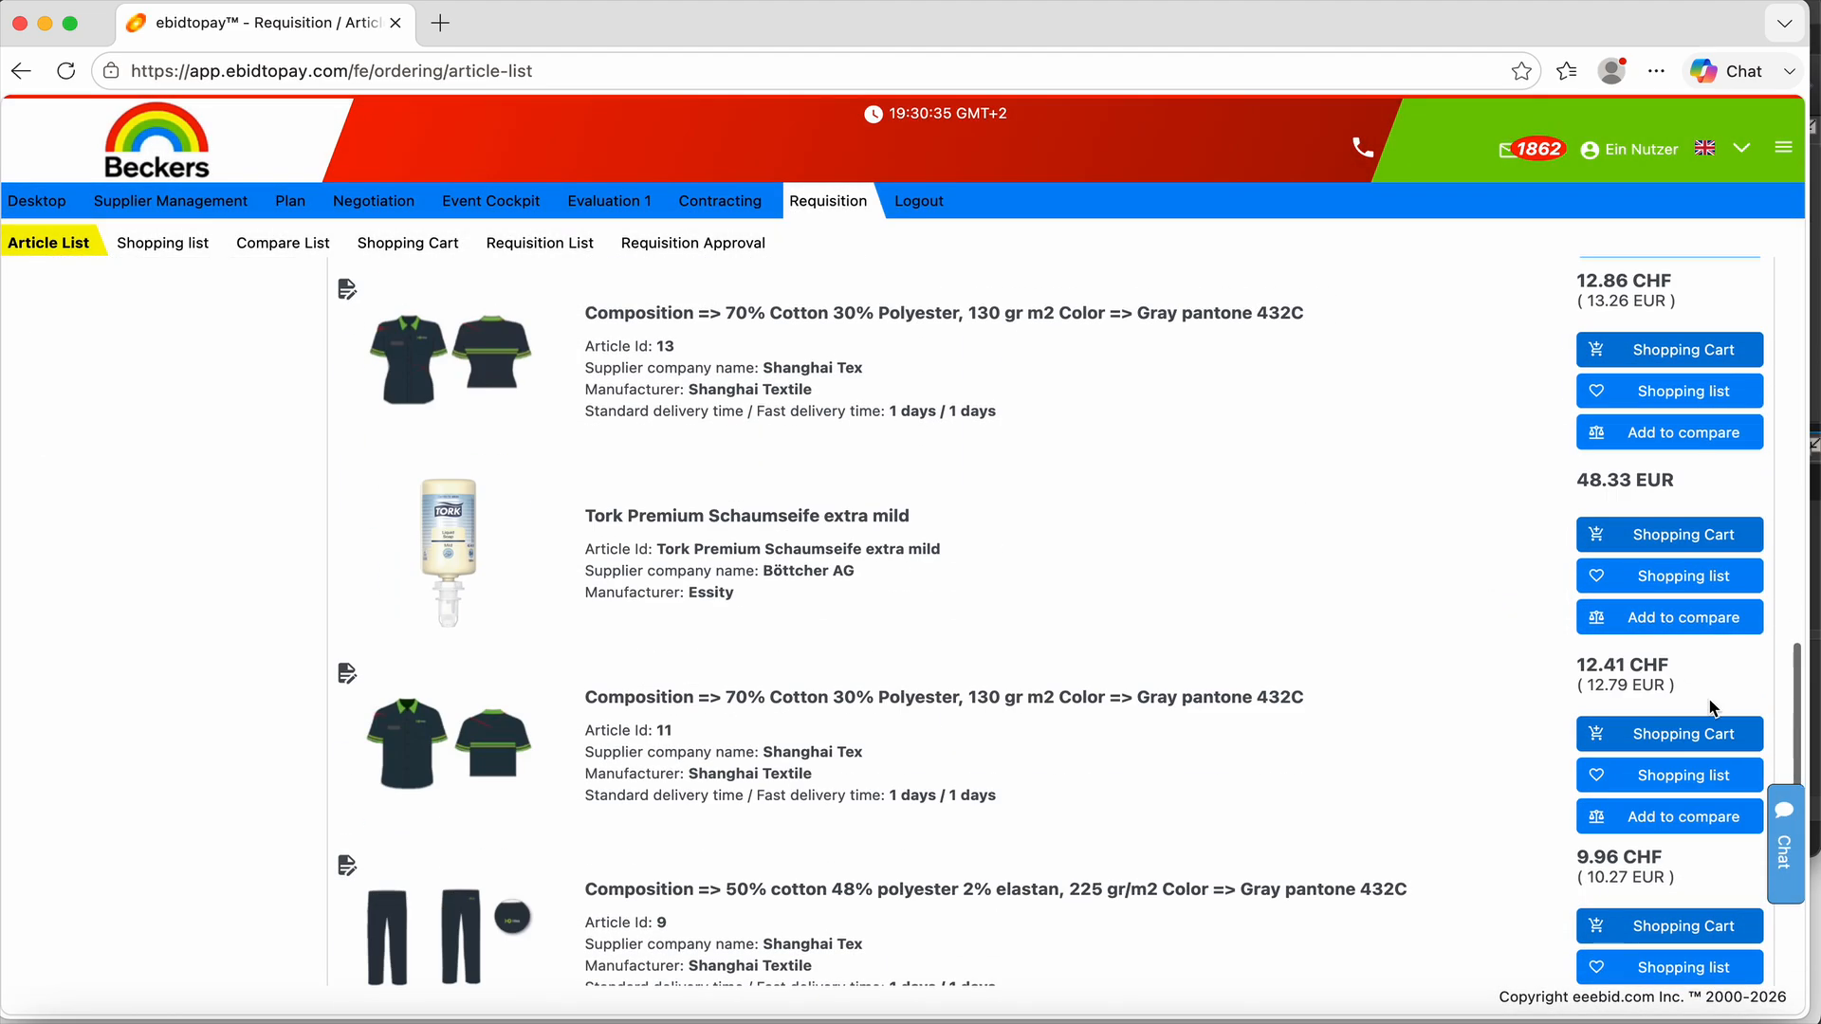
click(1679, 736)
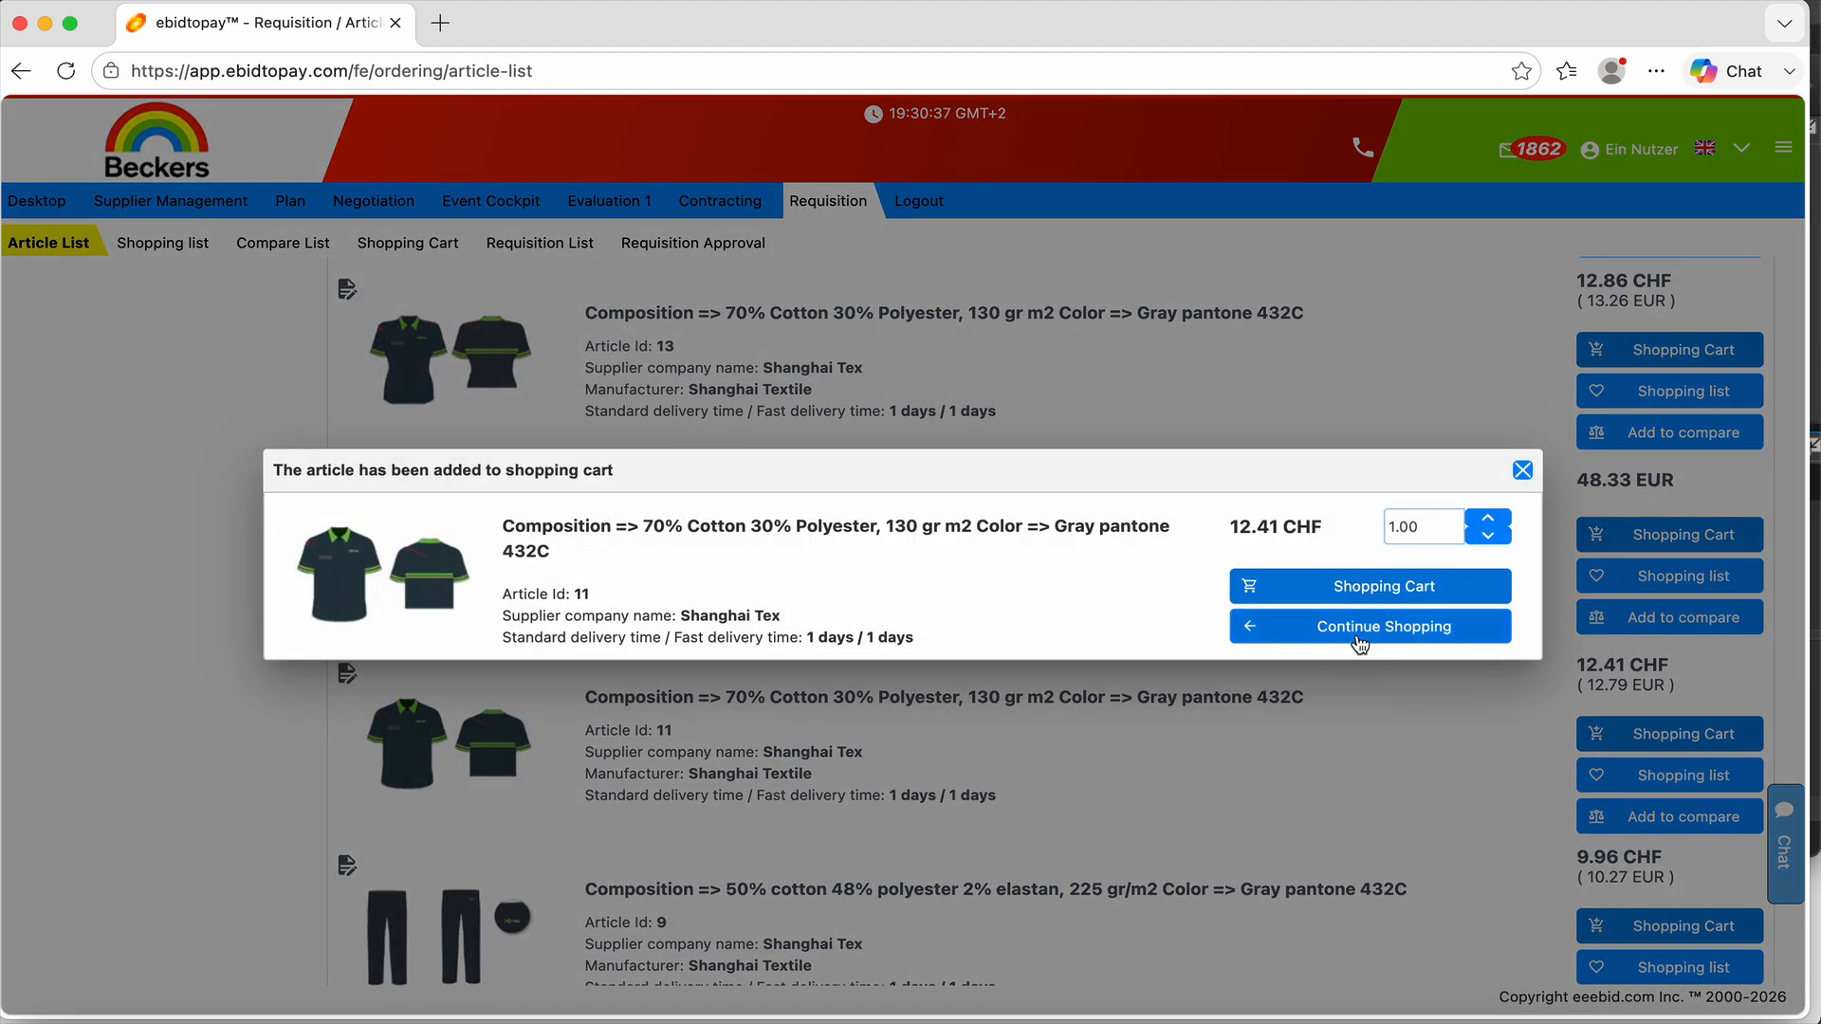
click(1358, 630)
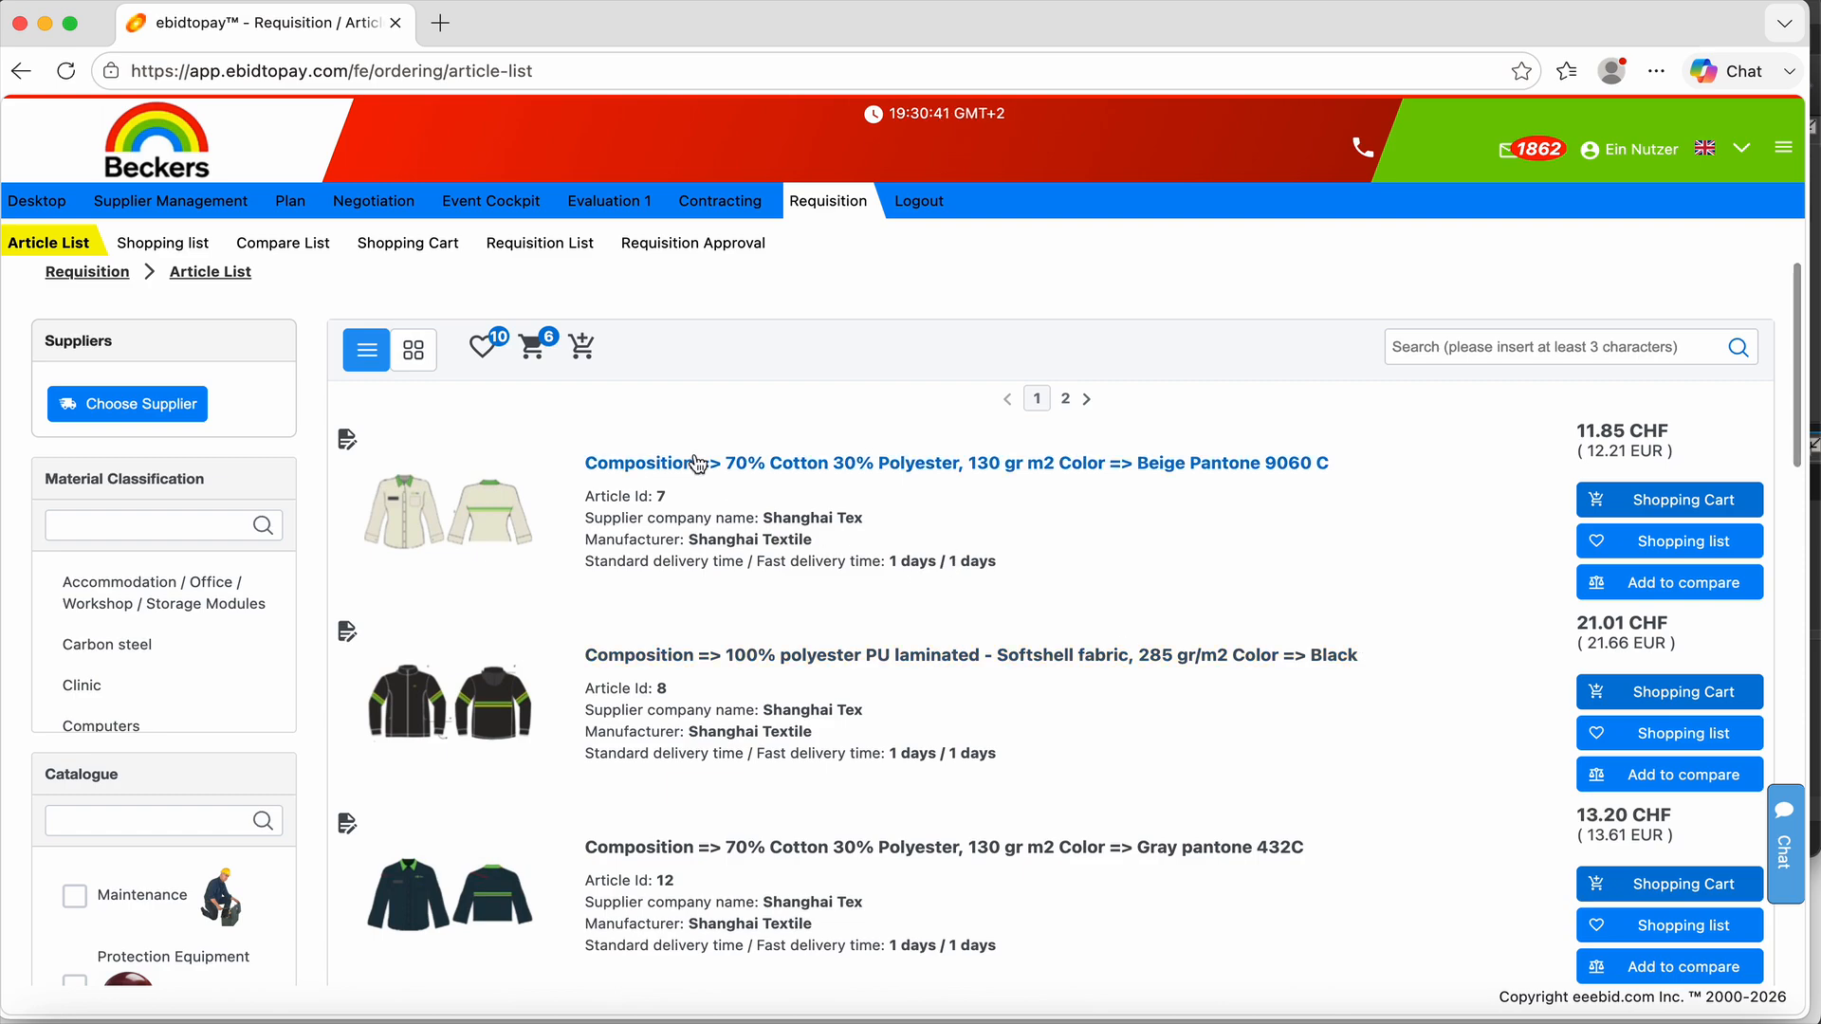
Step: In the shopping cart, set the quantities of article 1 to 100, article 7 to 50 and article 8 to 100
click(532, 351)
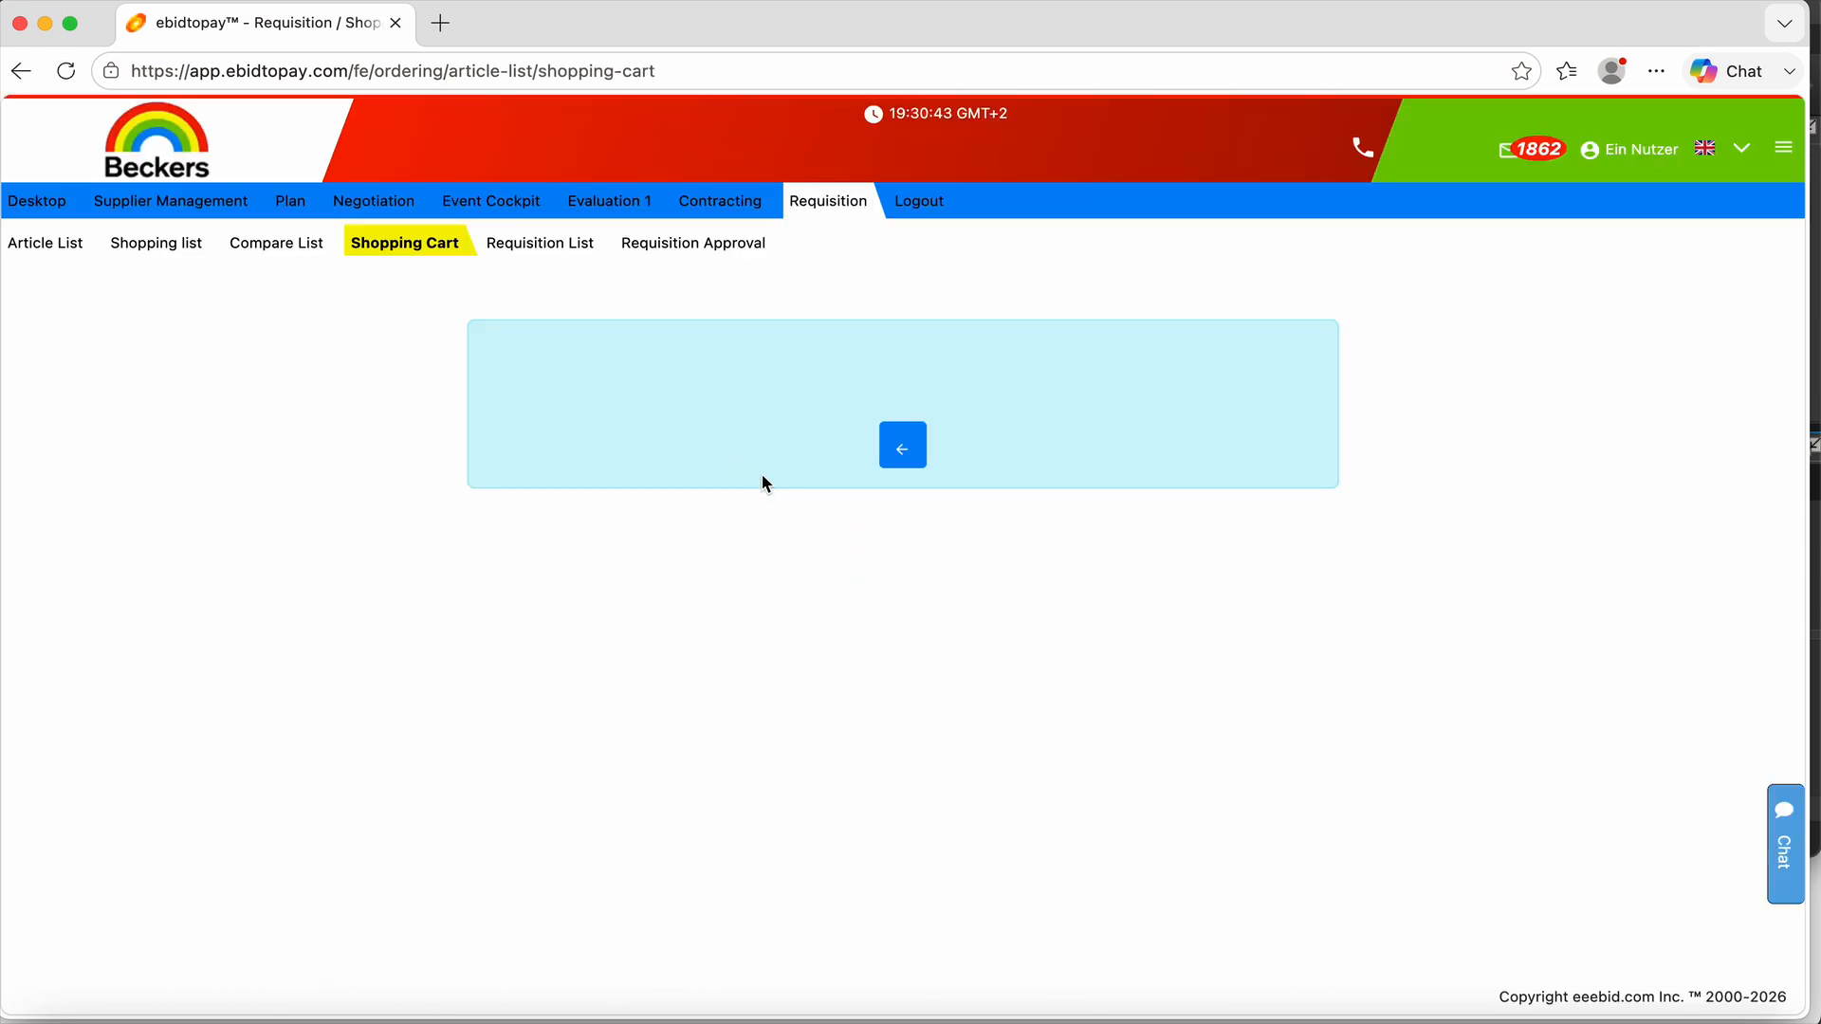
click(1037, 418)
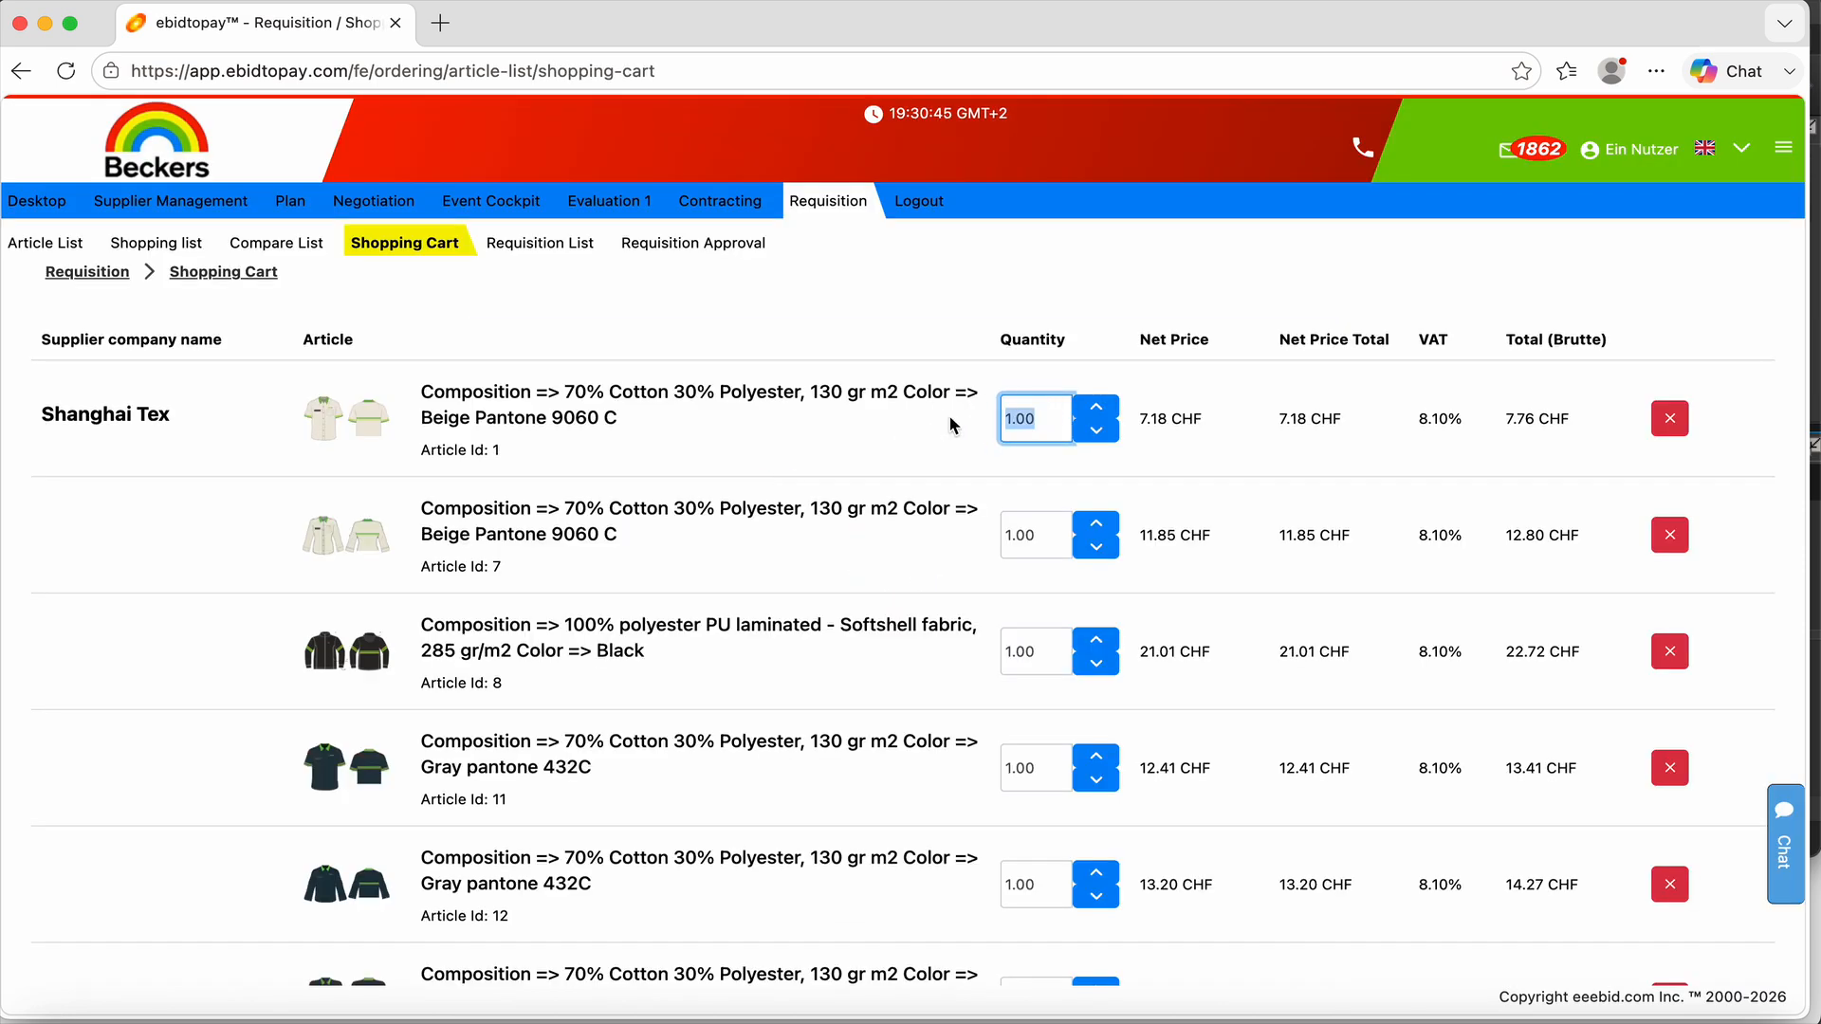
text(100)
click(1065, 541)
text(500)
click(1048, 651)
text(100)
Step: Set the quantities of article 11 to 50, article 12 to 90 and article 13 to 10, and create a requisition from the cart
click(1047, 763)
text(50)
click(1047, 884)
text(90)
scroll(1047, 884, down, 3)
scroll(1036, 793, down, 1)
click(1016, 740)
text(10)
scroll(1016, 740, down, 1)
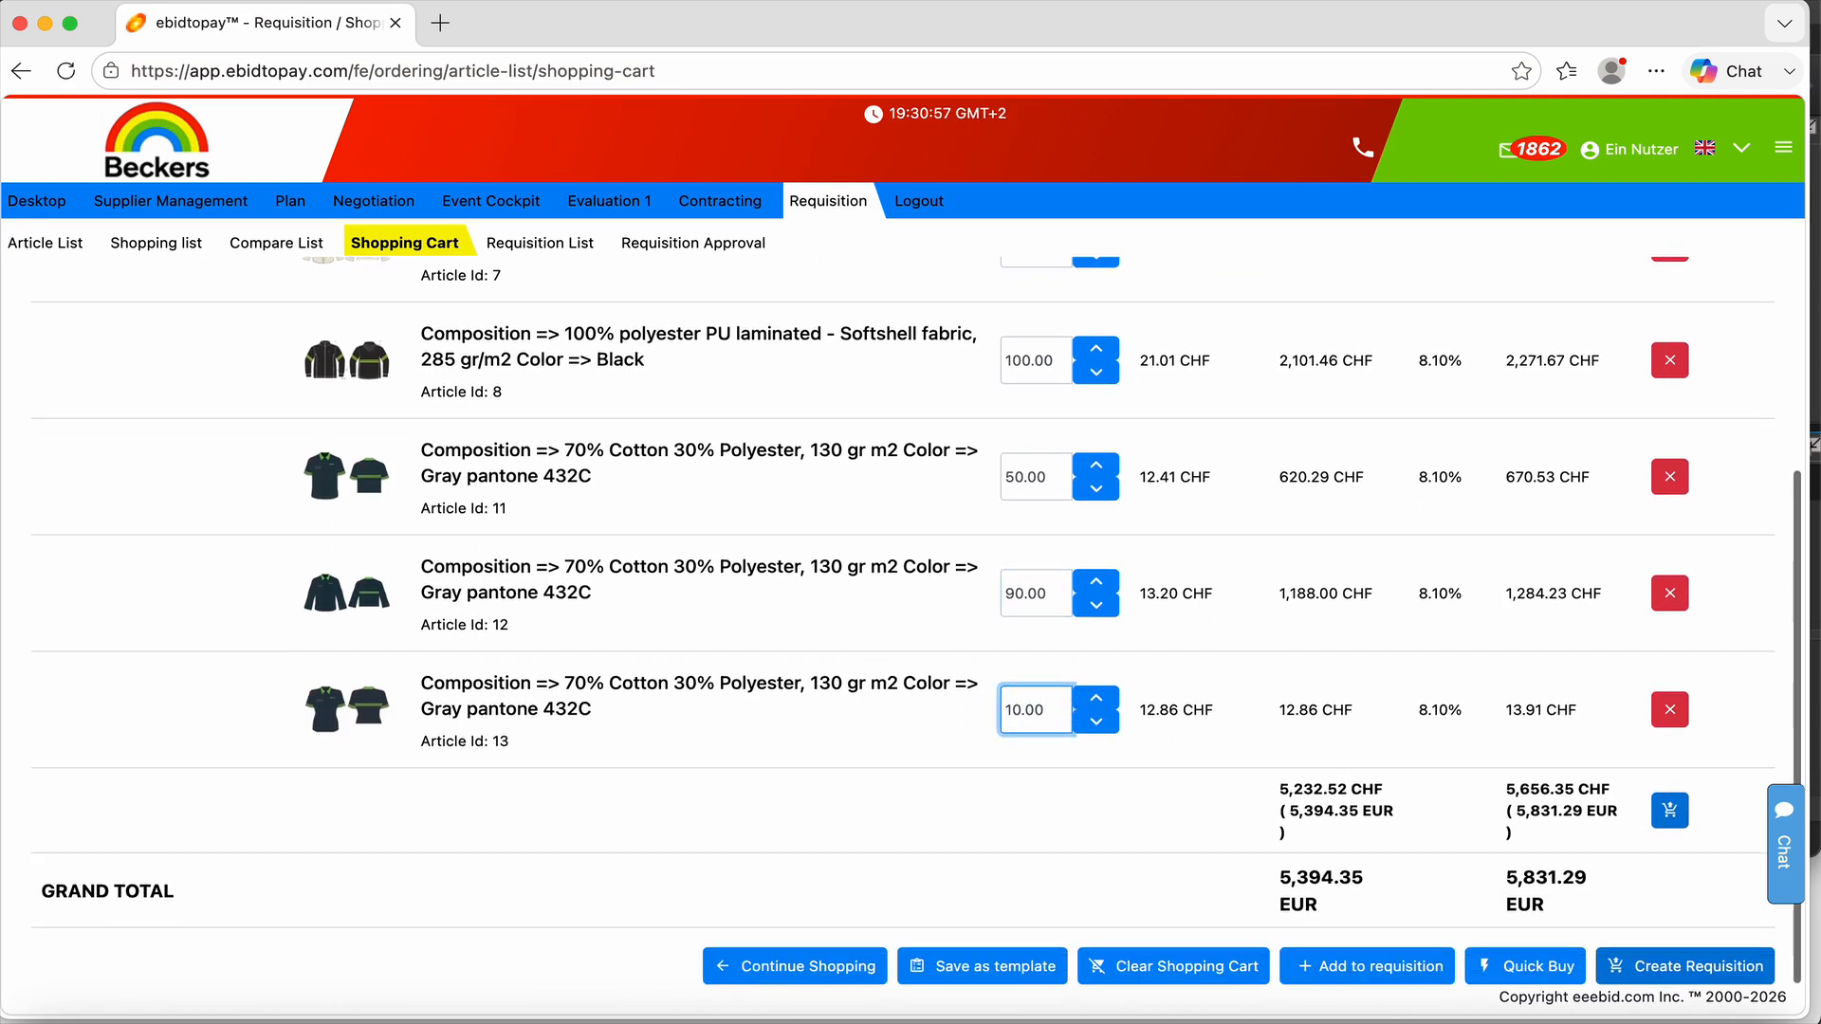
click(1644, 966)
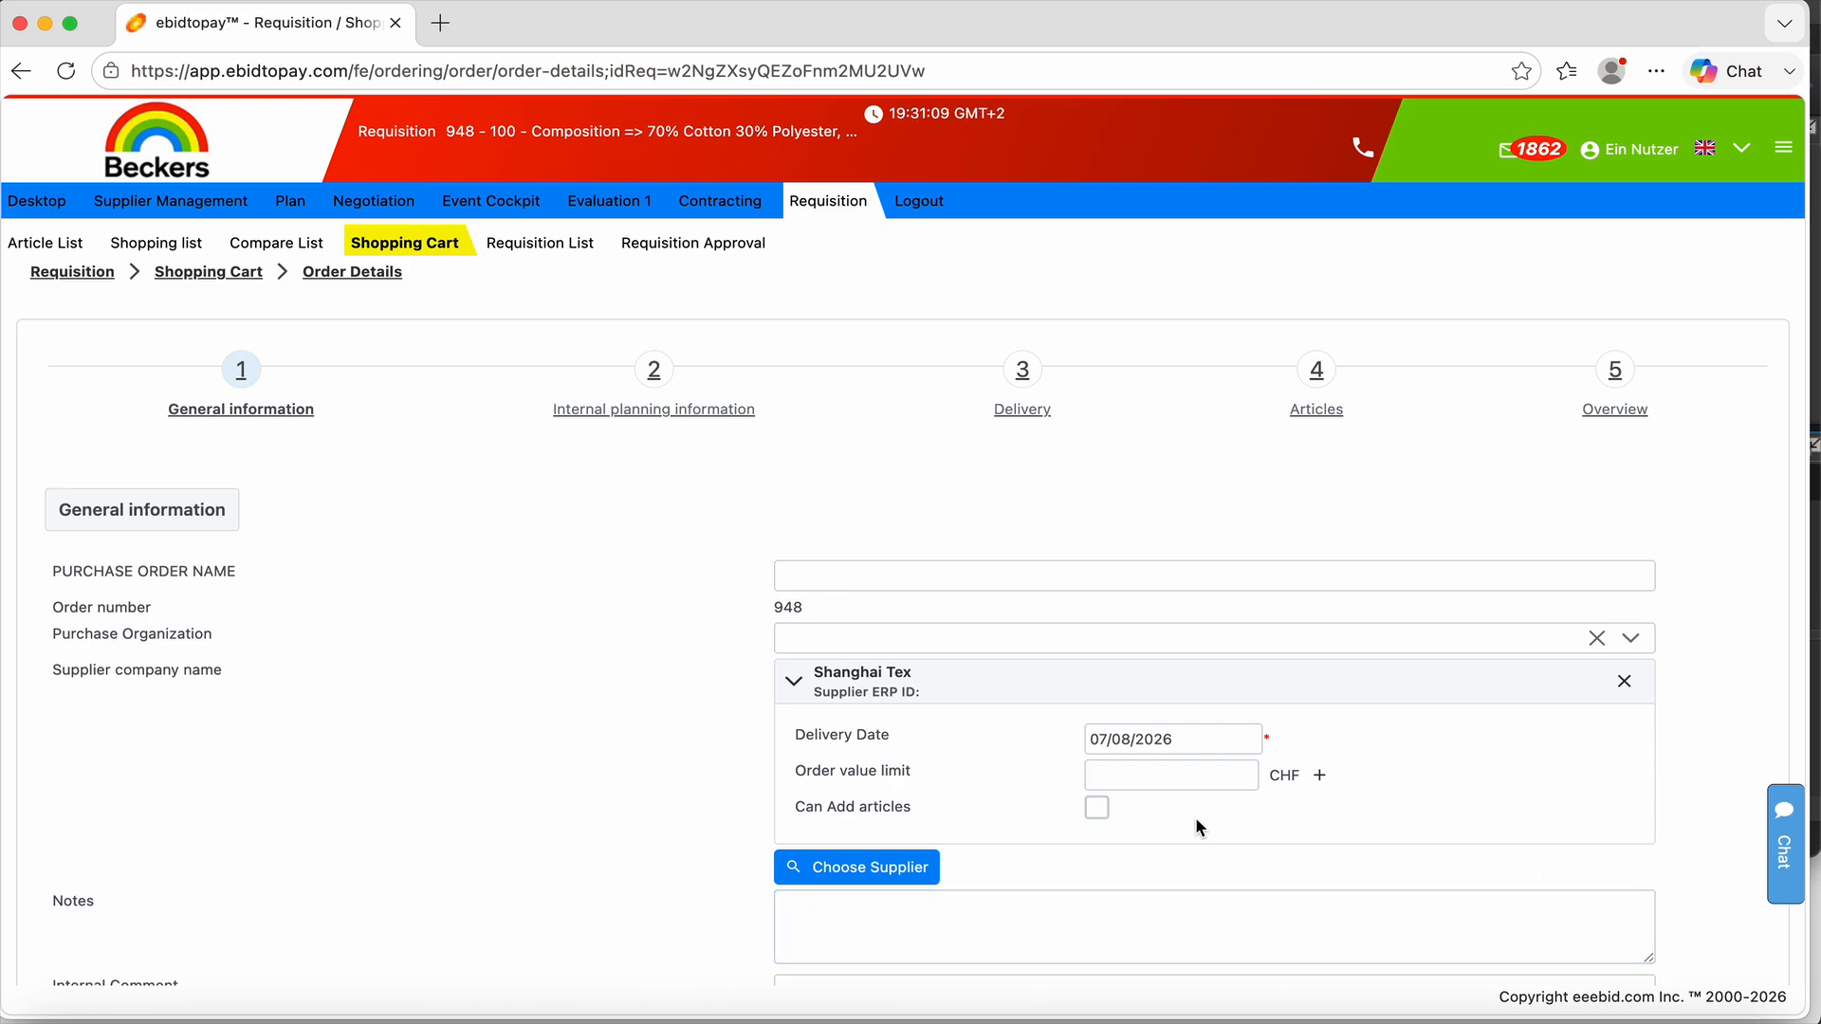
Step: Filter the supplier list by the company name "3m" and add 3M Textiles S.R.L. as a supplier of the requisition
click(895, 868)
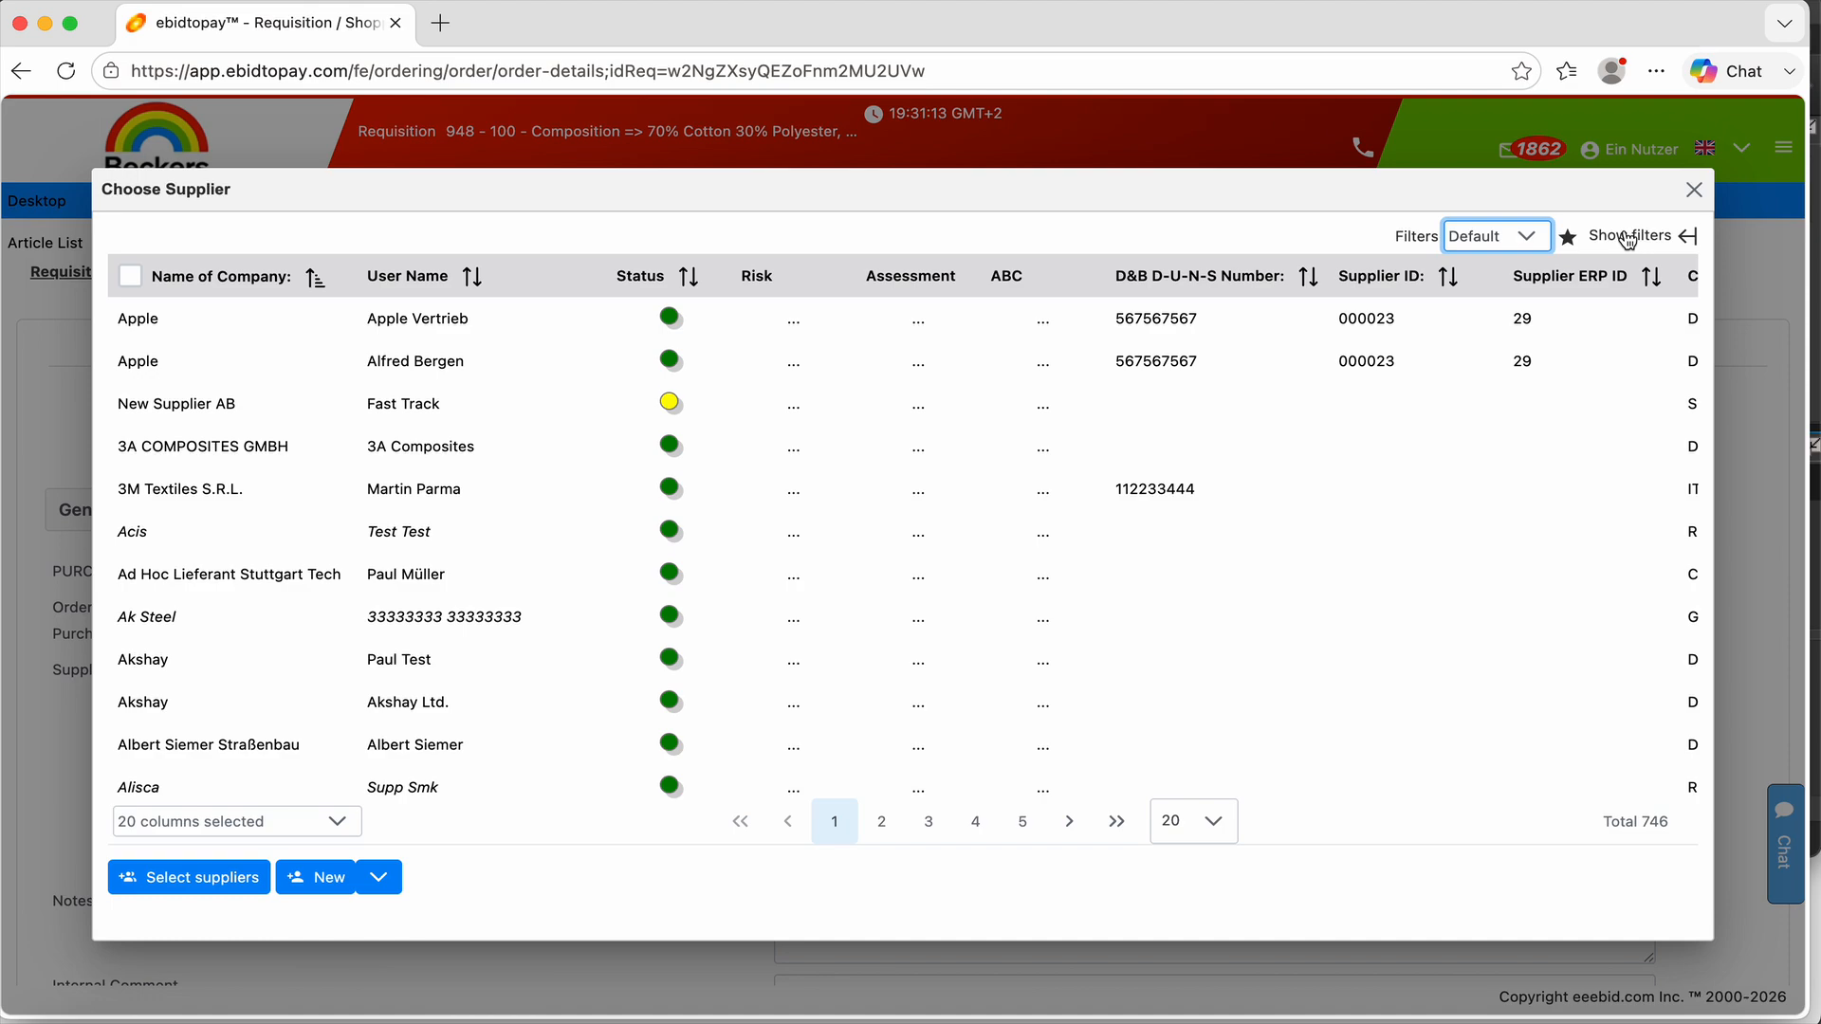
click(1627, 237)
click(1544, 493)
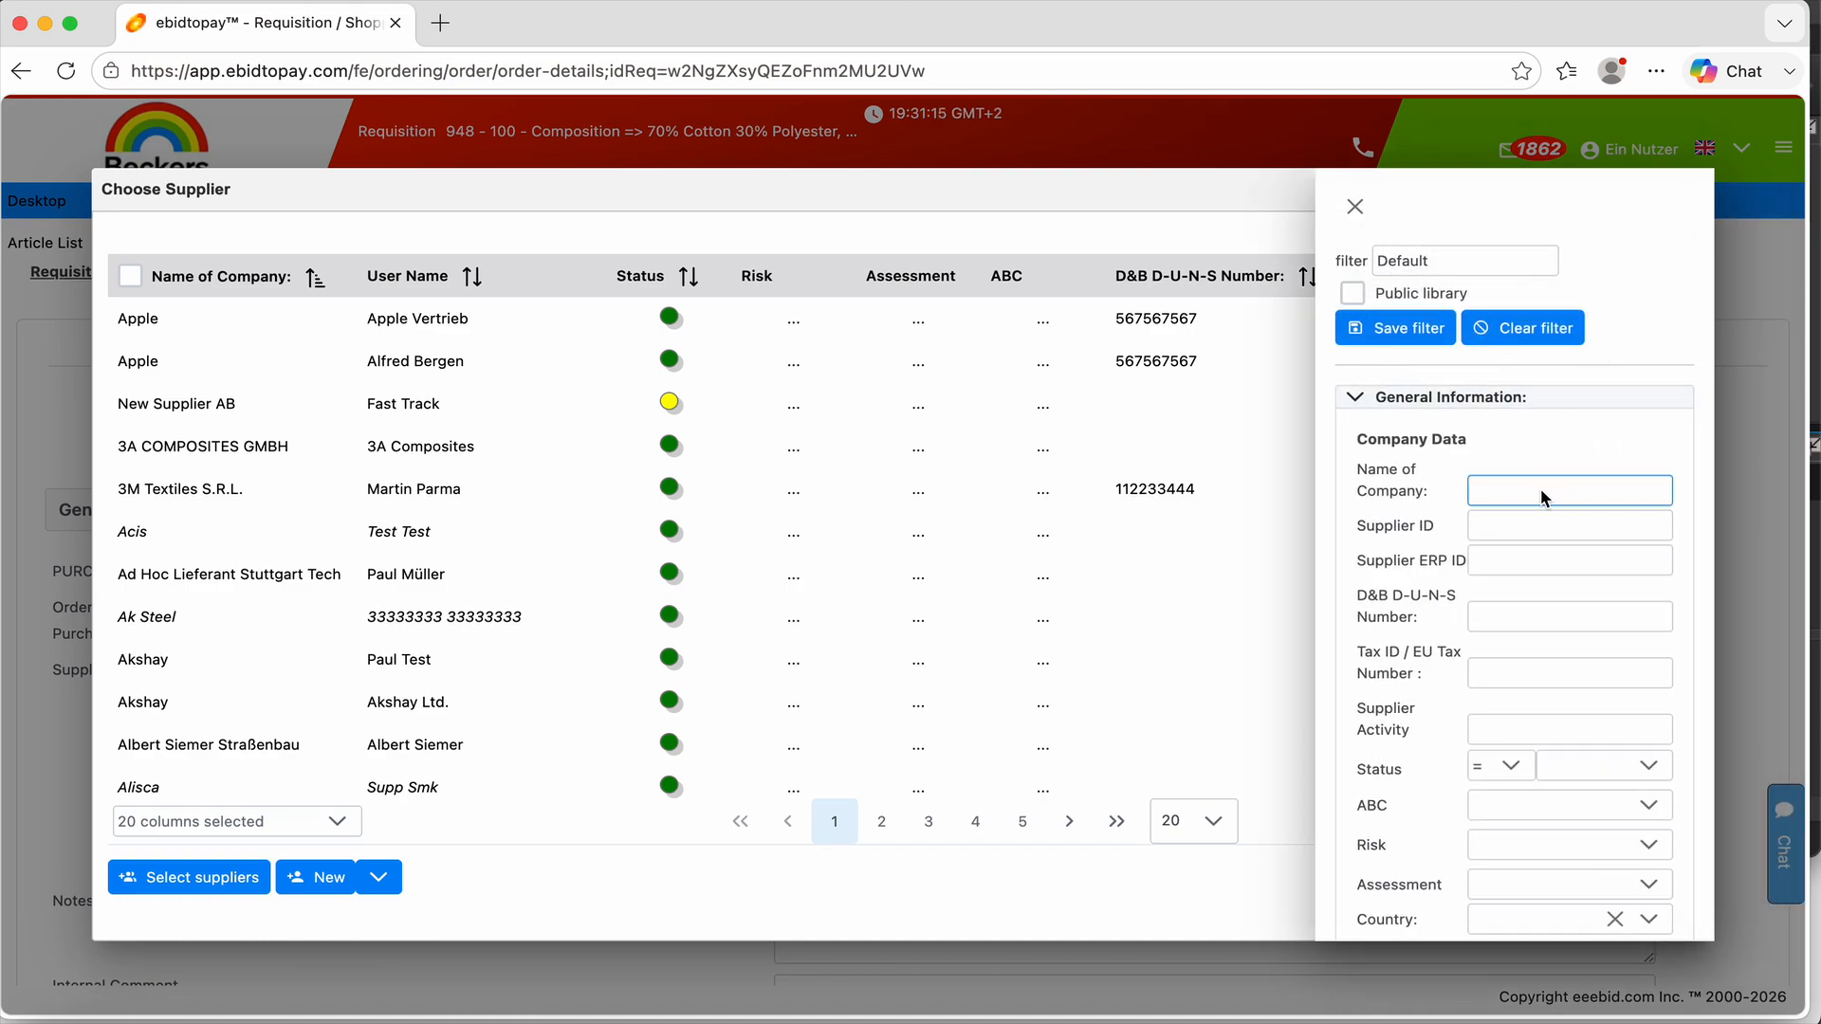
click(1539, 489)
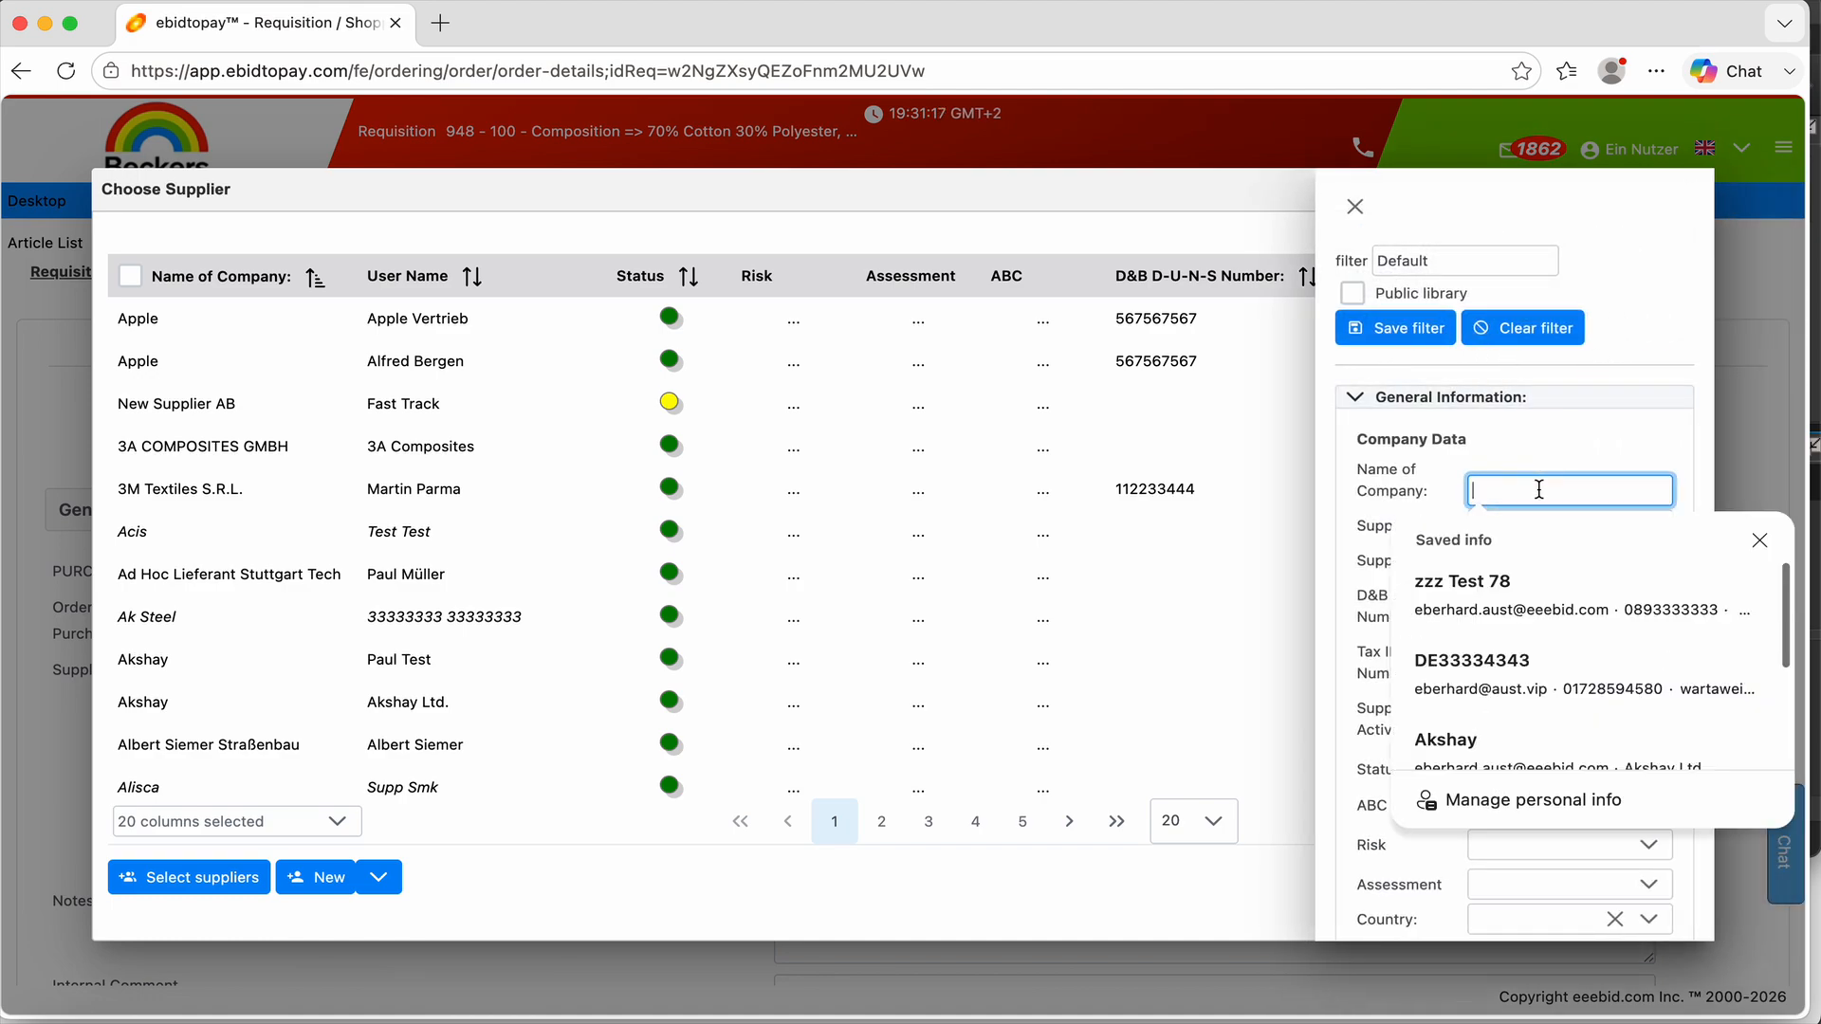
text(ital)
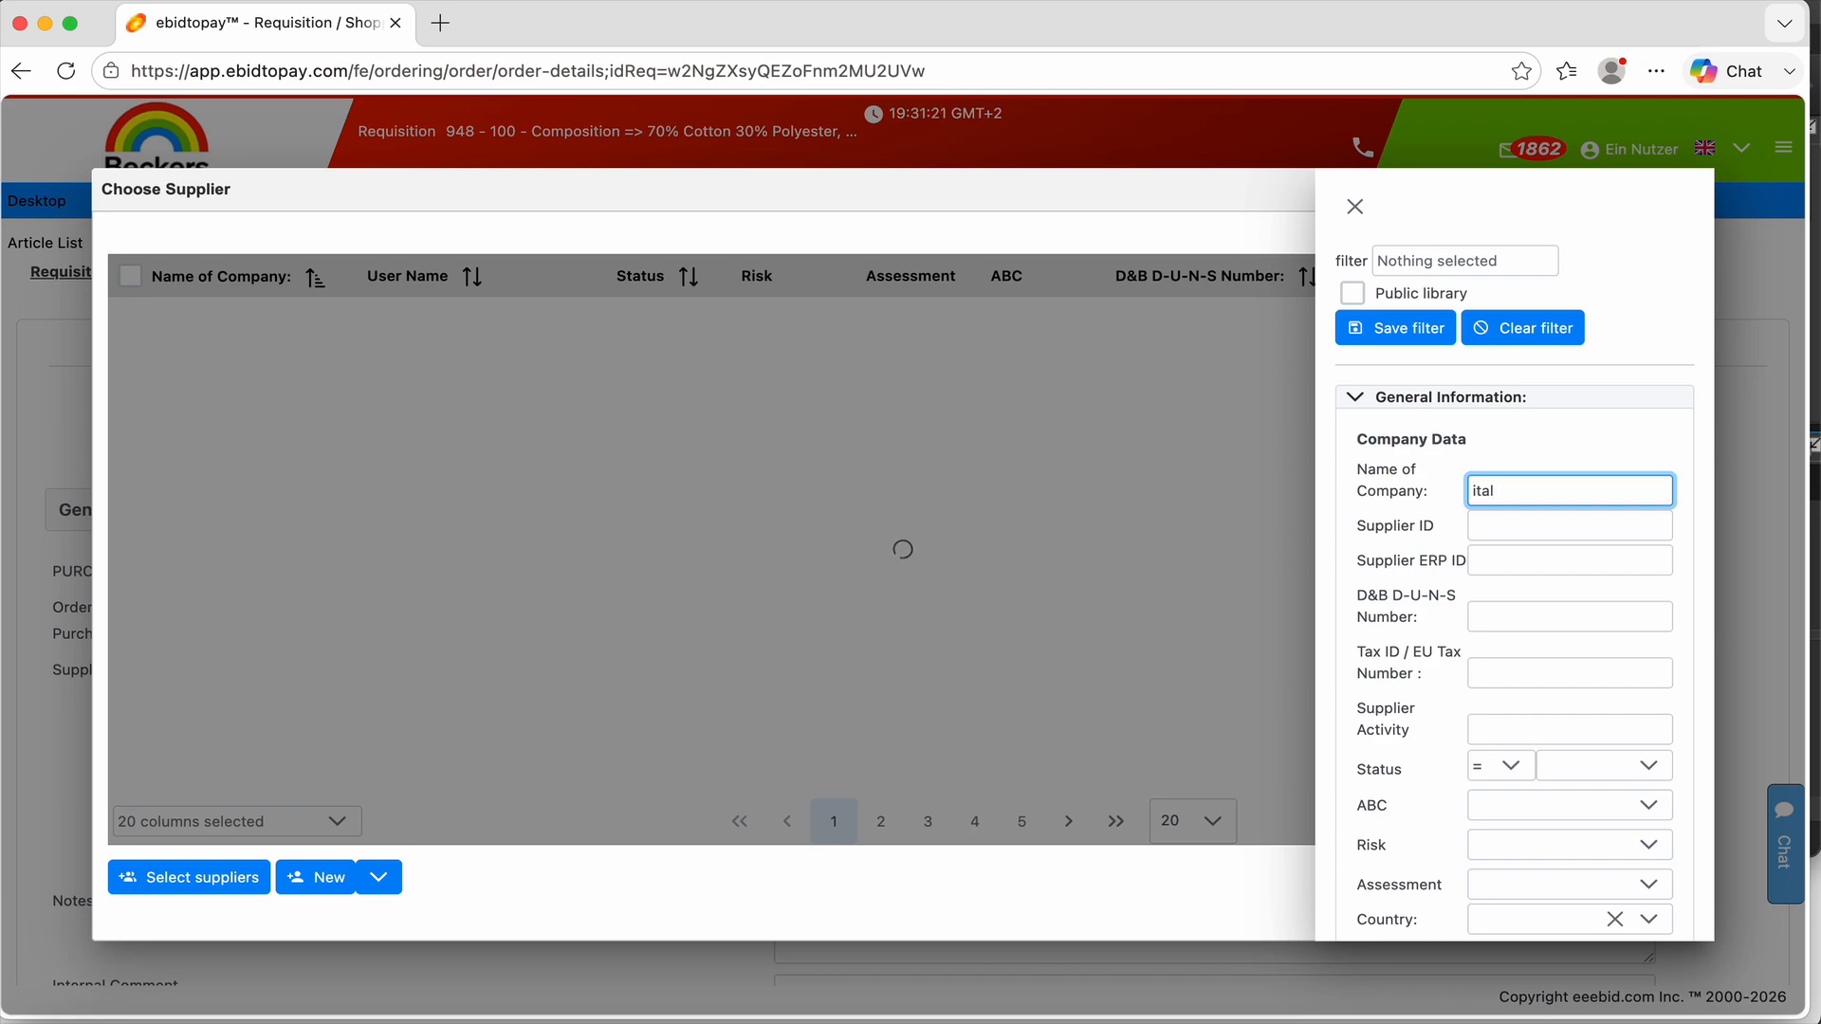
text(3m)
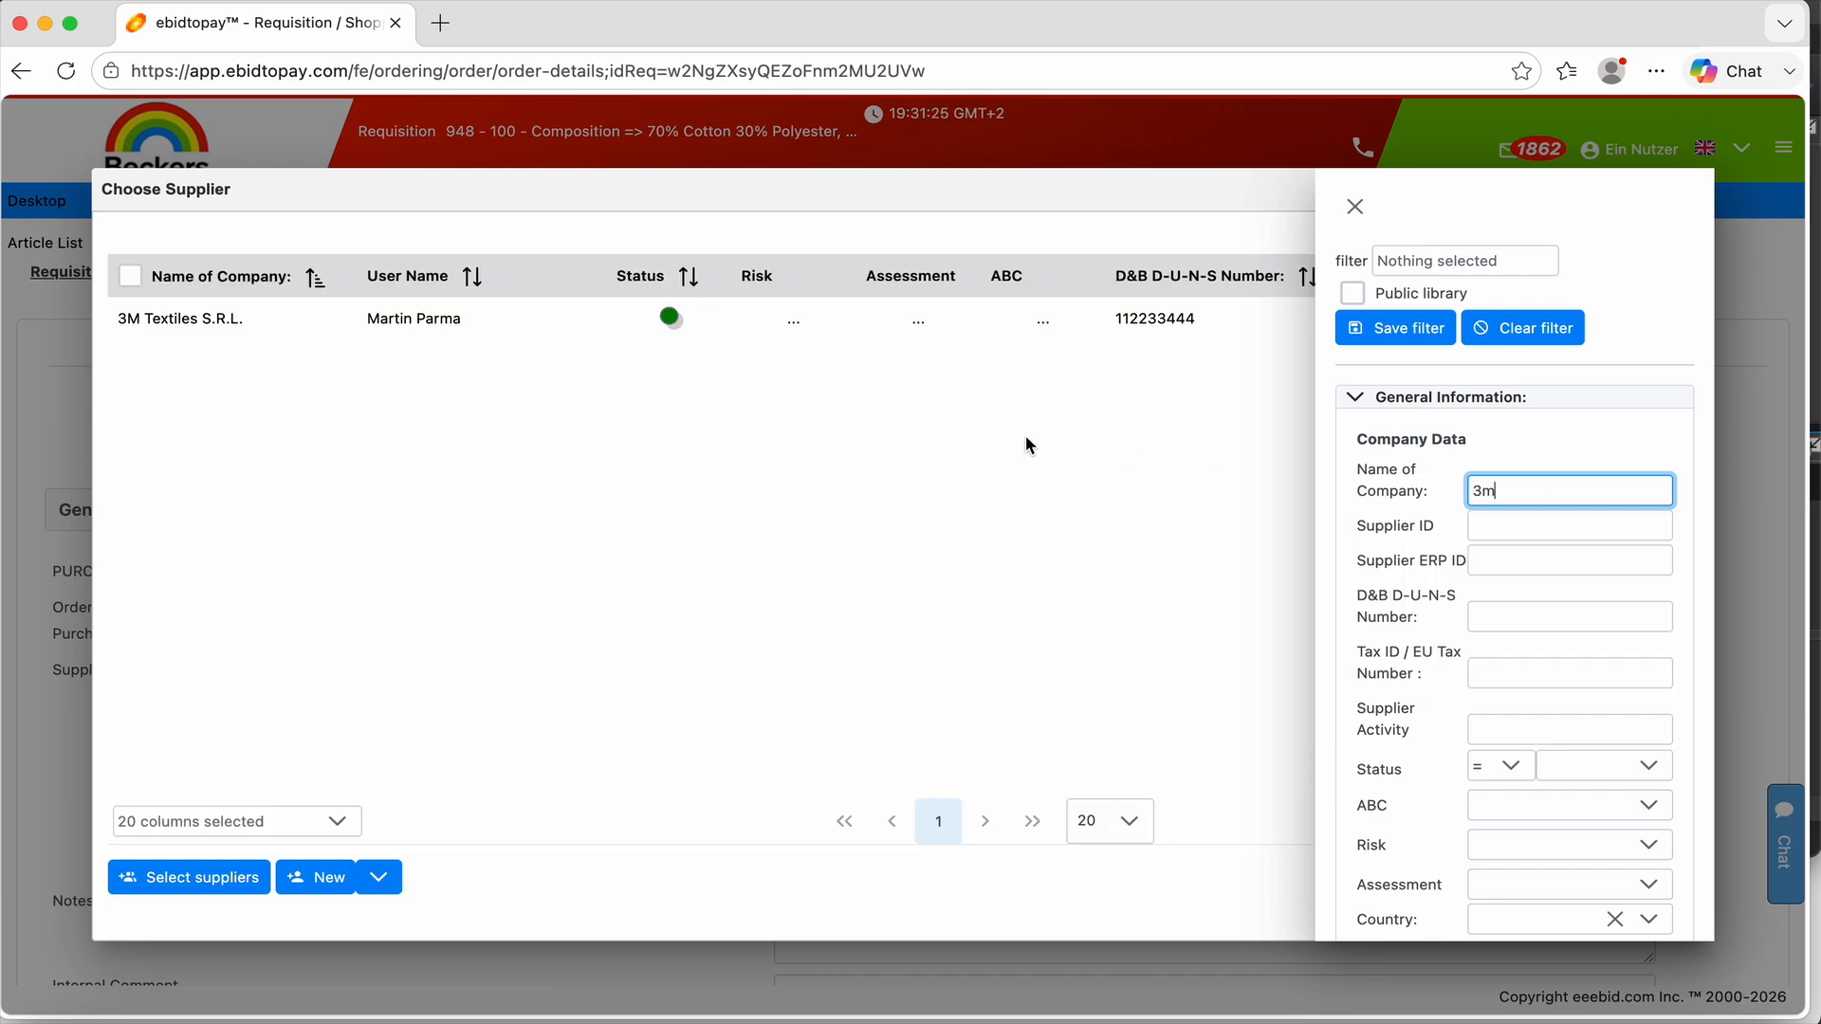
click(356, 327)
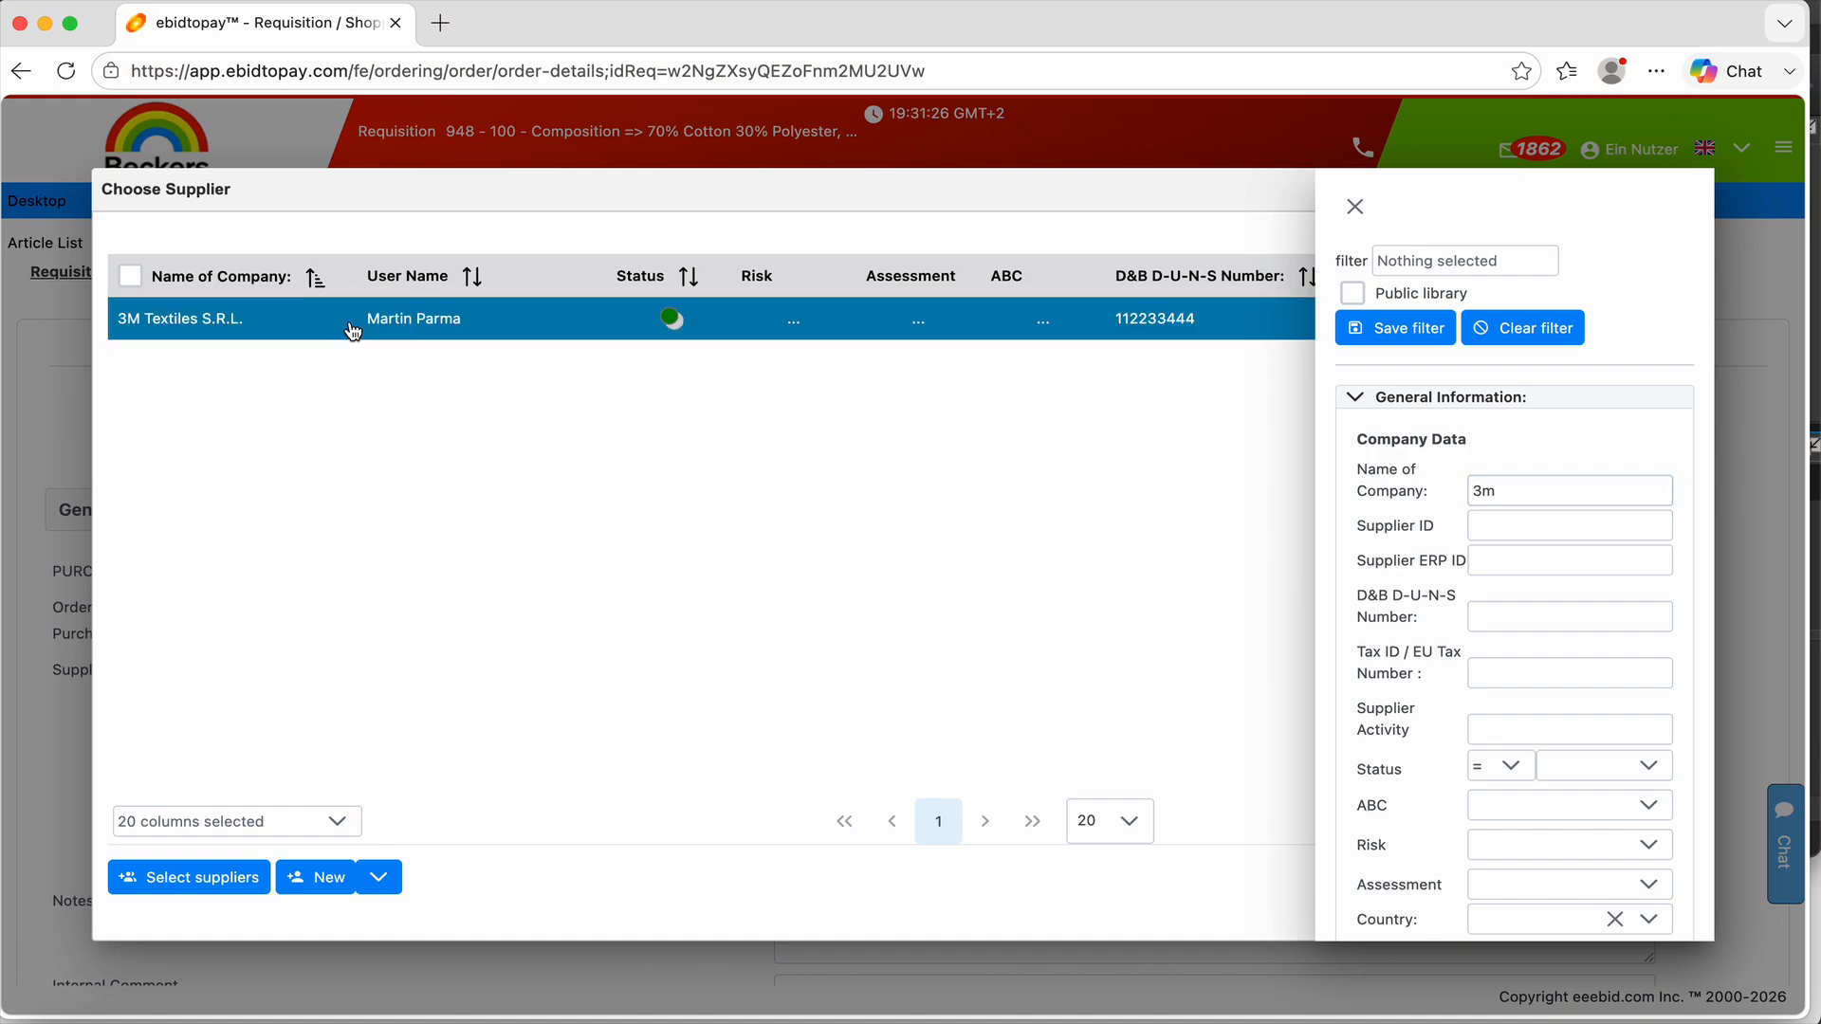
click(241, 878)
Step: Delete Shanghai Tex from the requisition's suppliers
scroll(1205, 612, down, 2)
click(1624, 555)
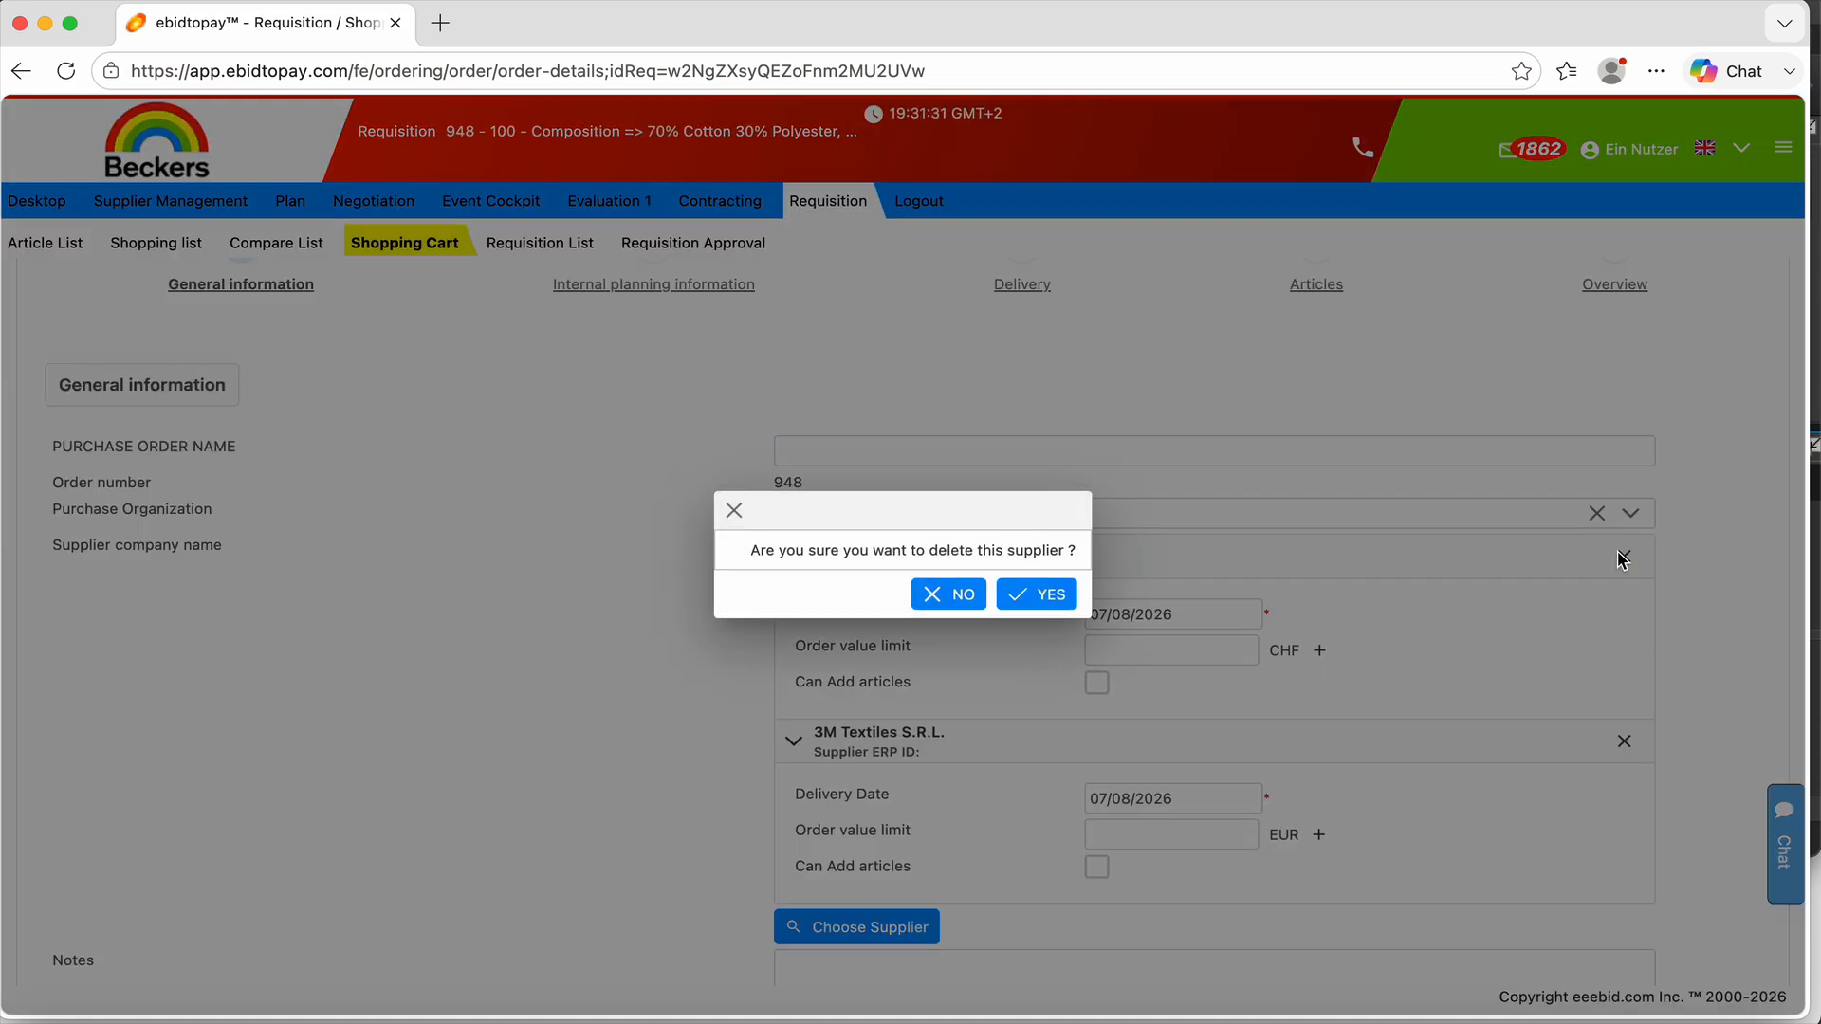
click(1043, 594)
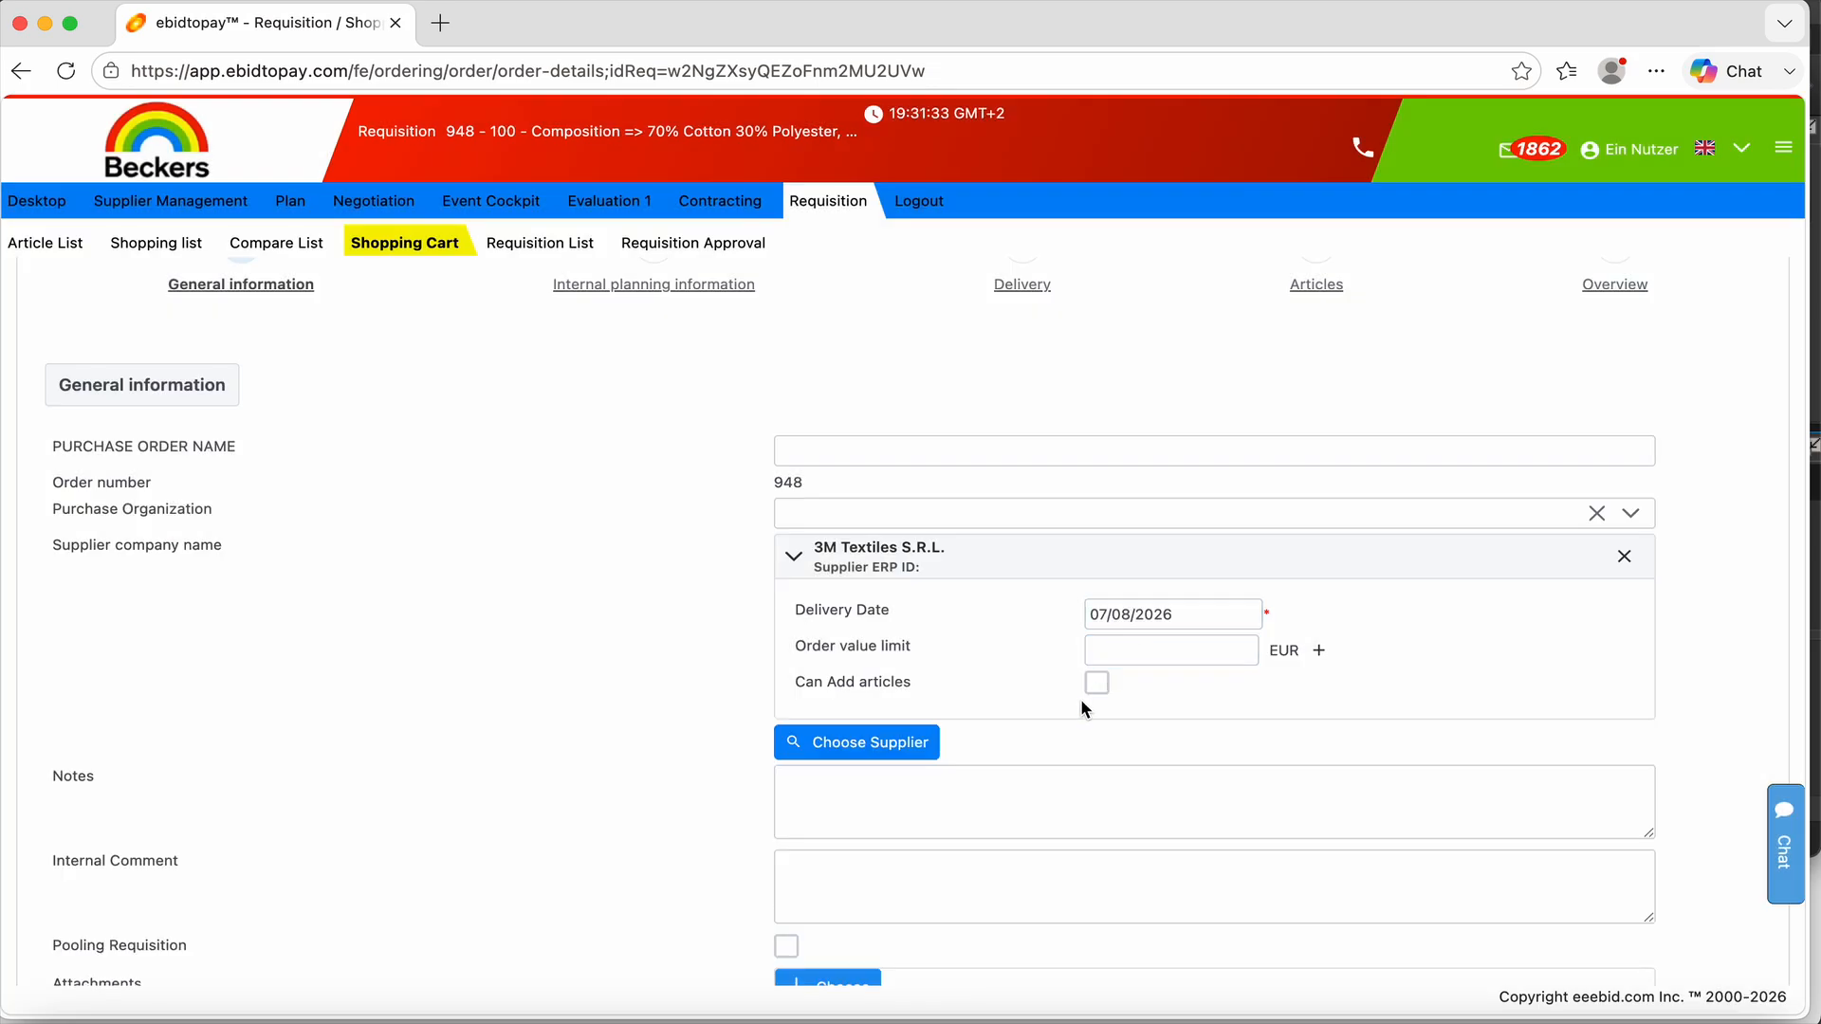
Step: Check the requisition's article lines and save the requisition from its general information
scroll(1323, 314, up, 2)
click(1318, 347)
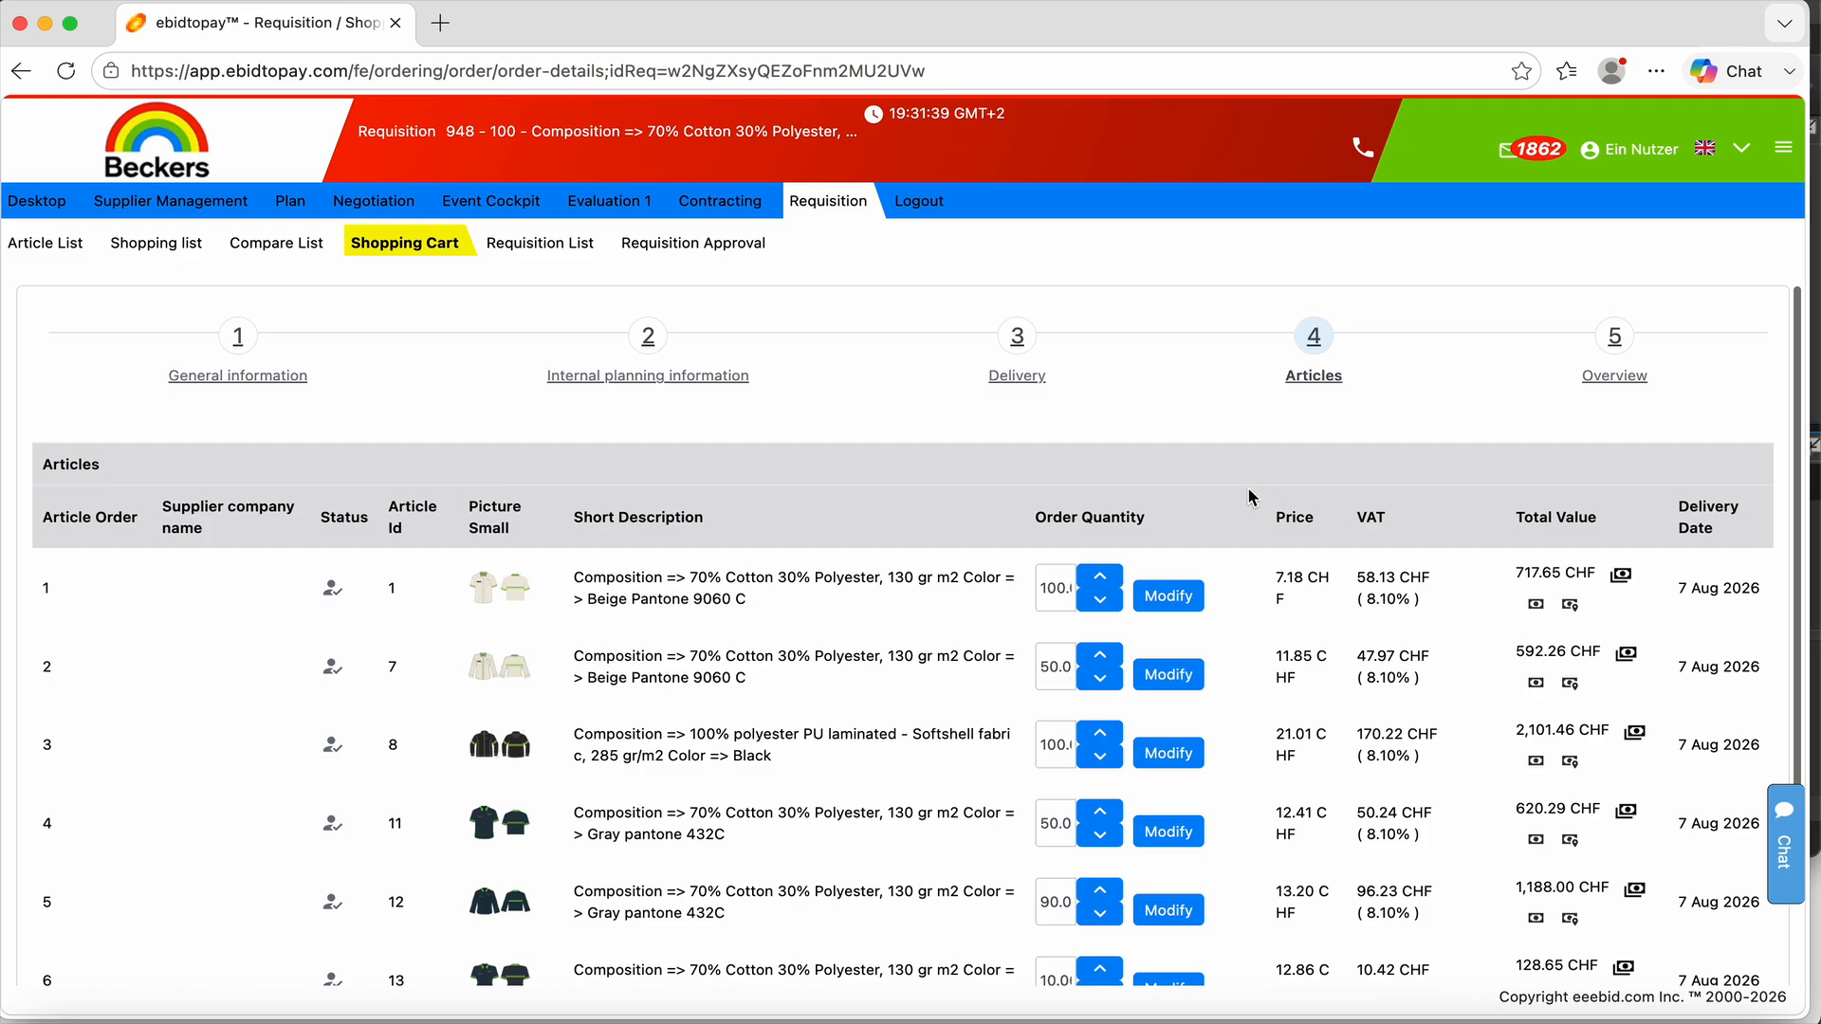
click(259, 378)
scroll(563, 544, down, 3)
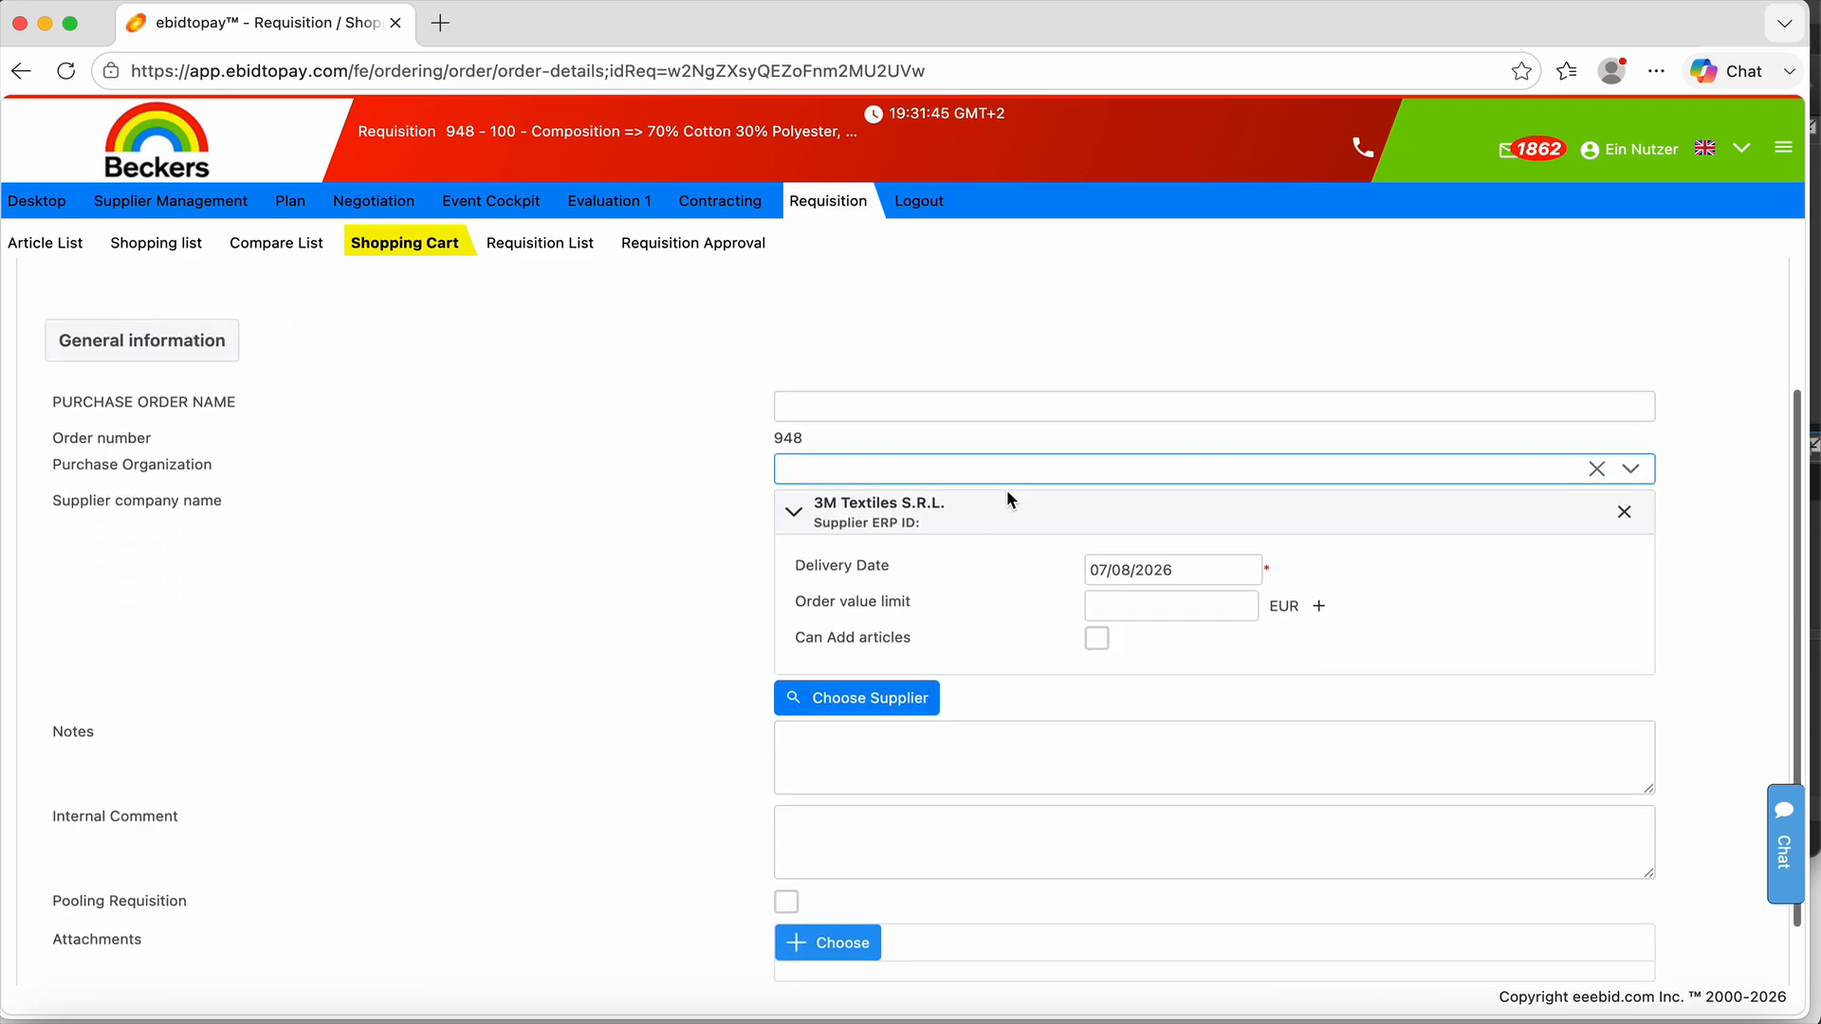
scroll(1008, 498, down, 2)
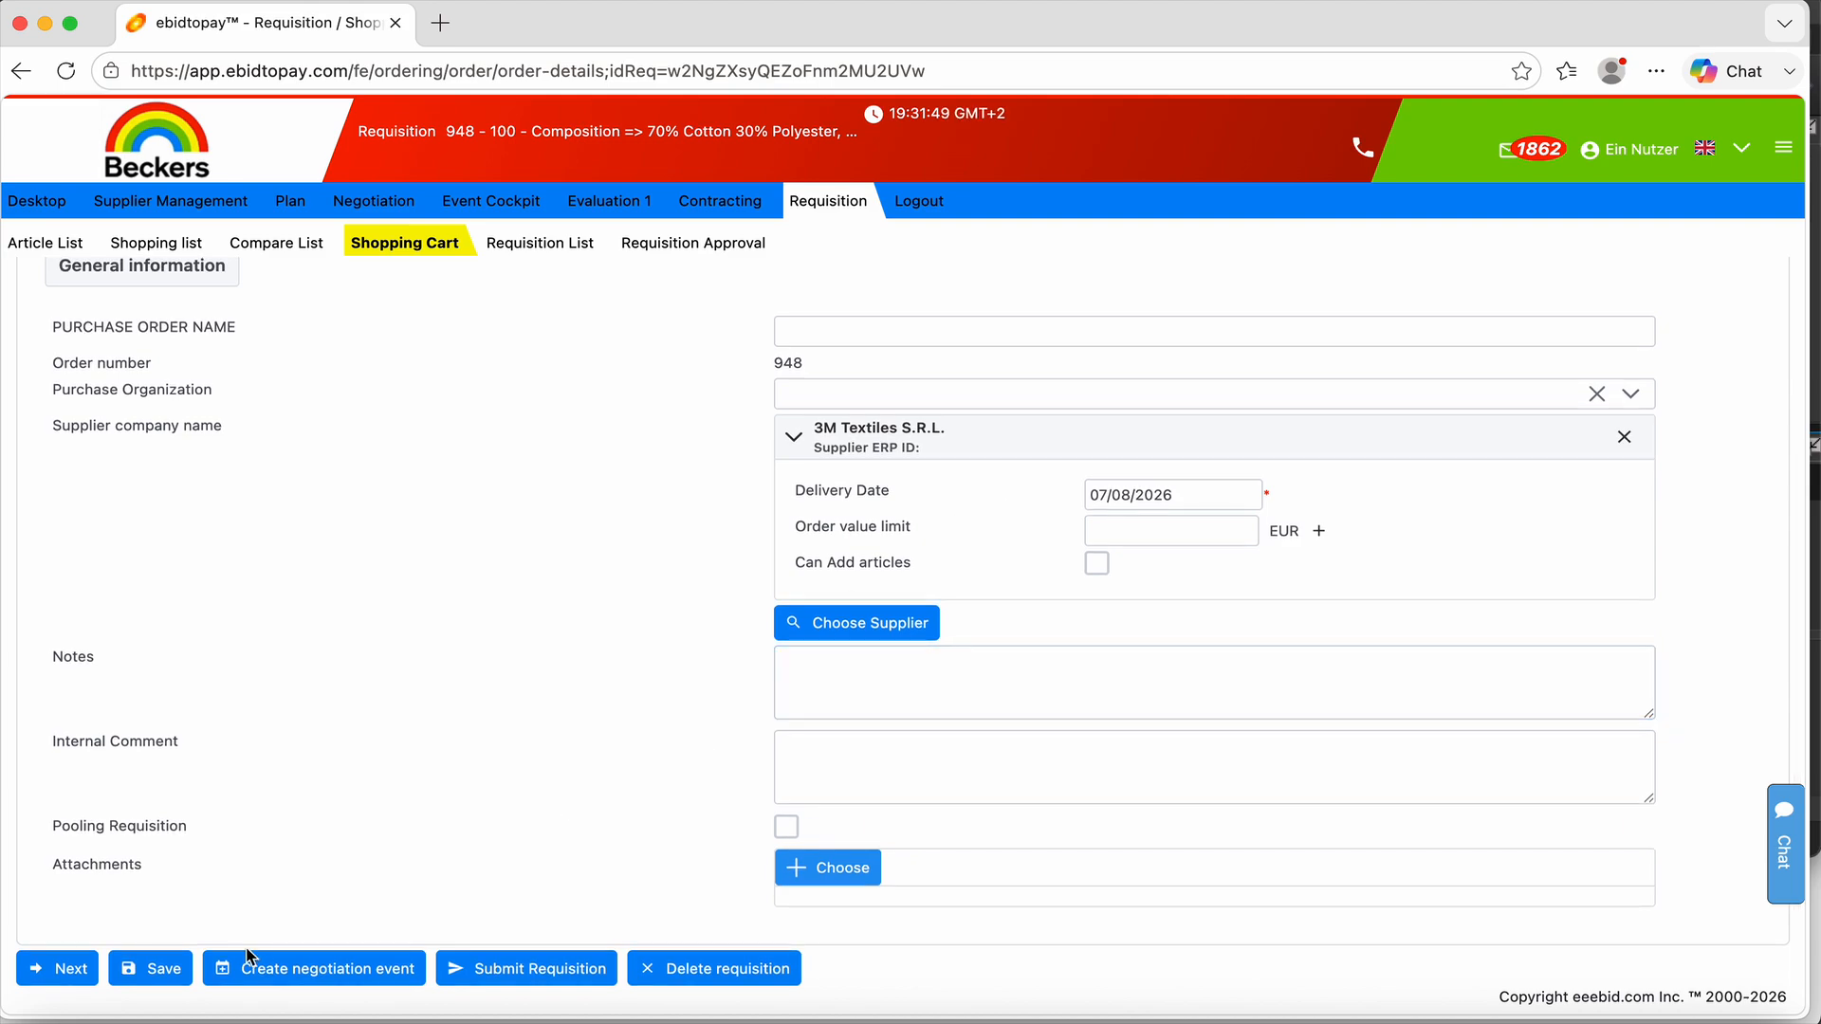
click(174, 975)
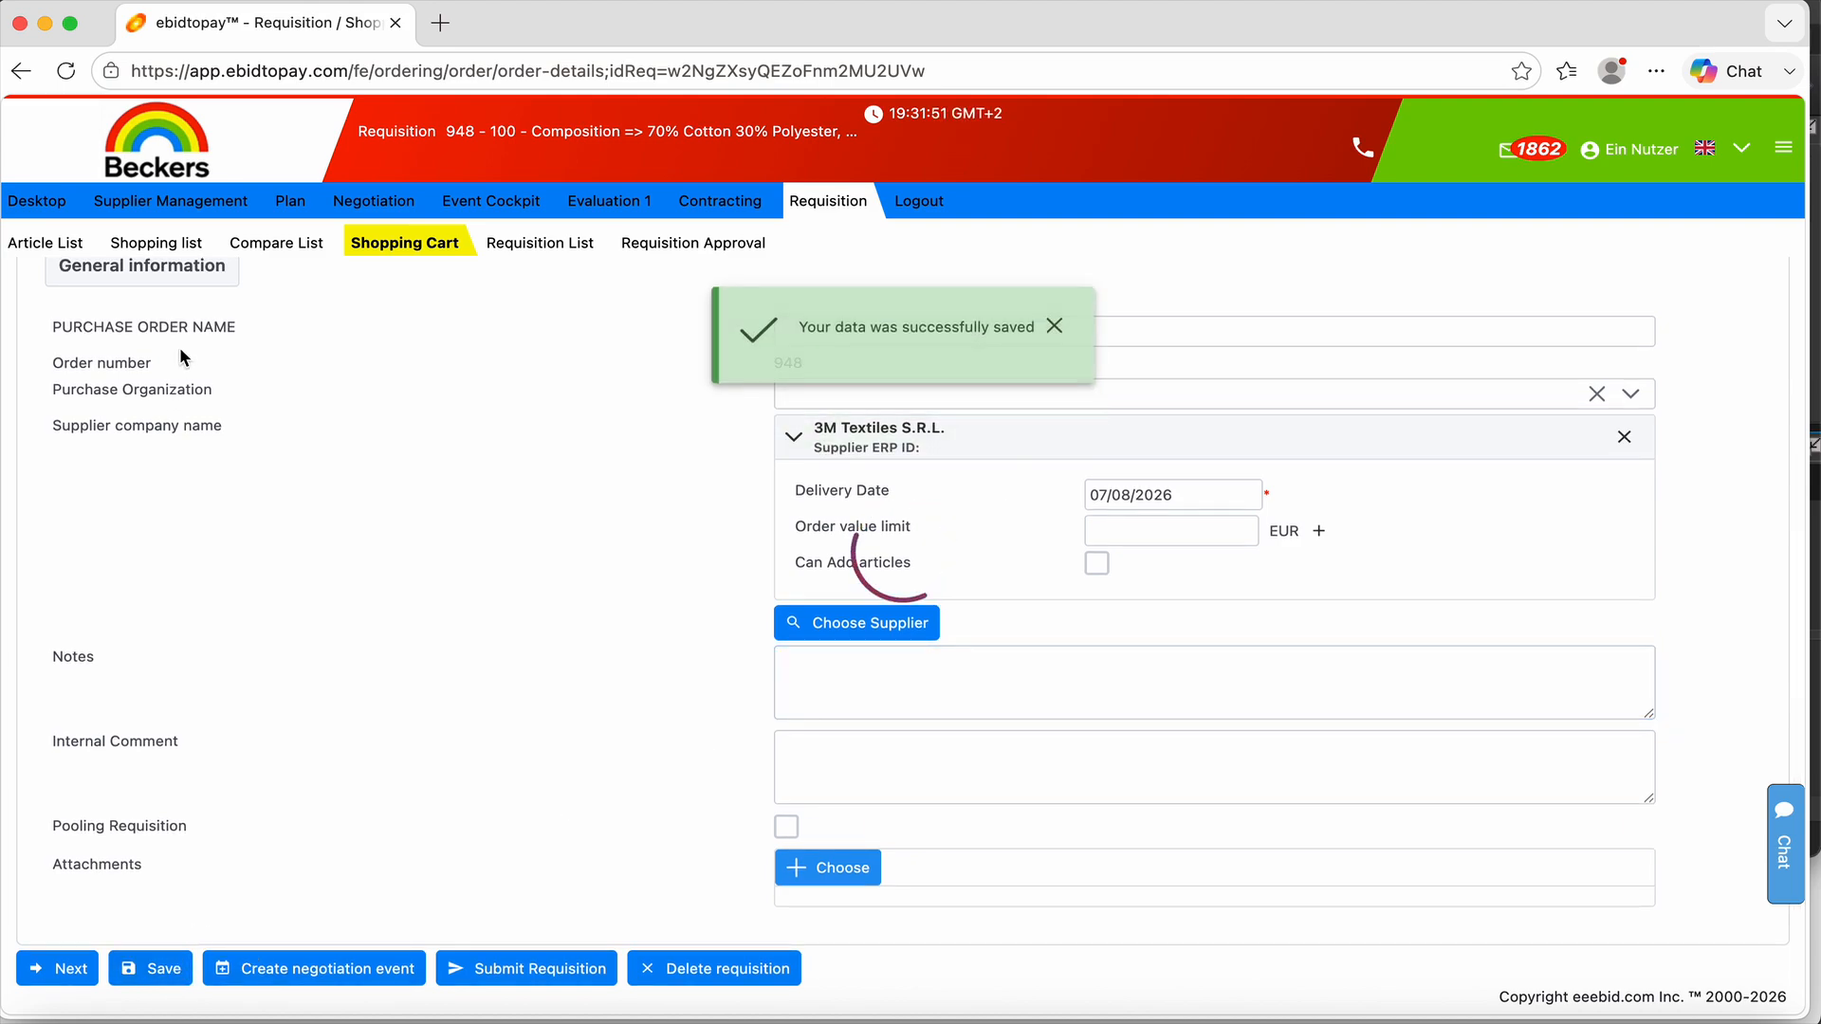
Step: Open the company details of 3M Textiles S.R.L. from the supplier management list
mouse_move(207, 211)
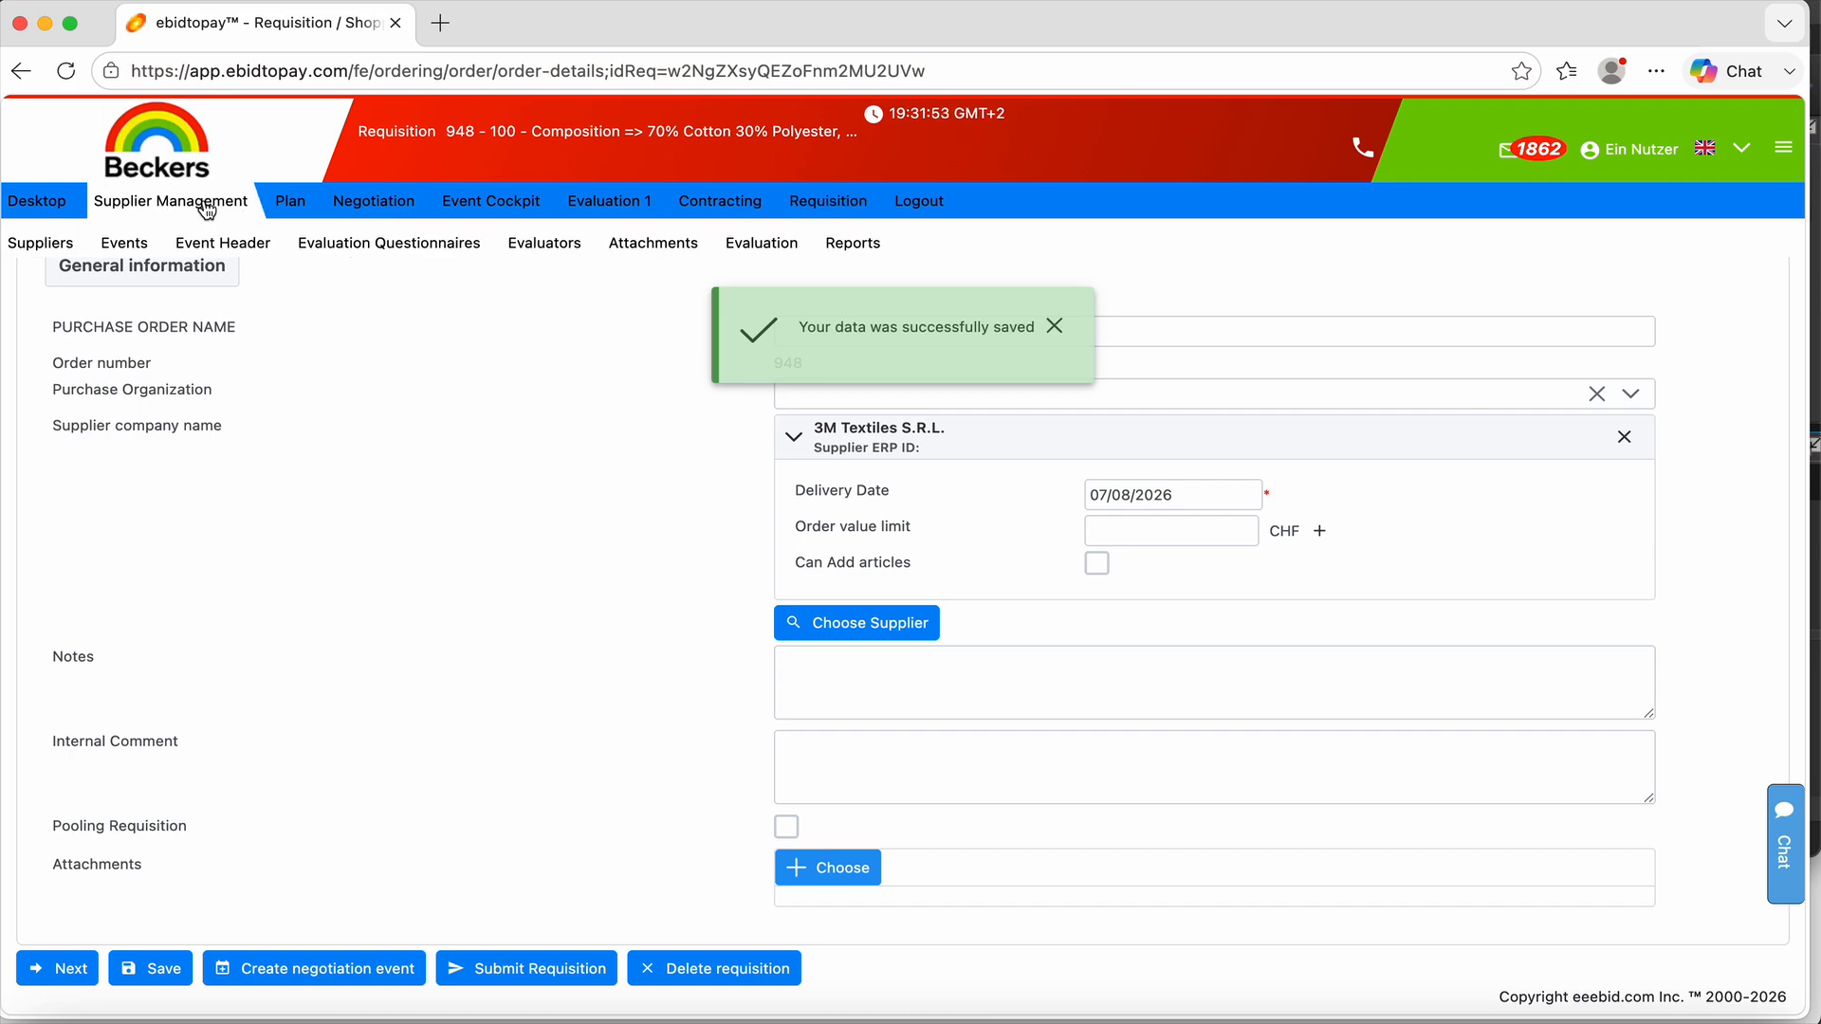
click(42, 243)
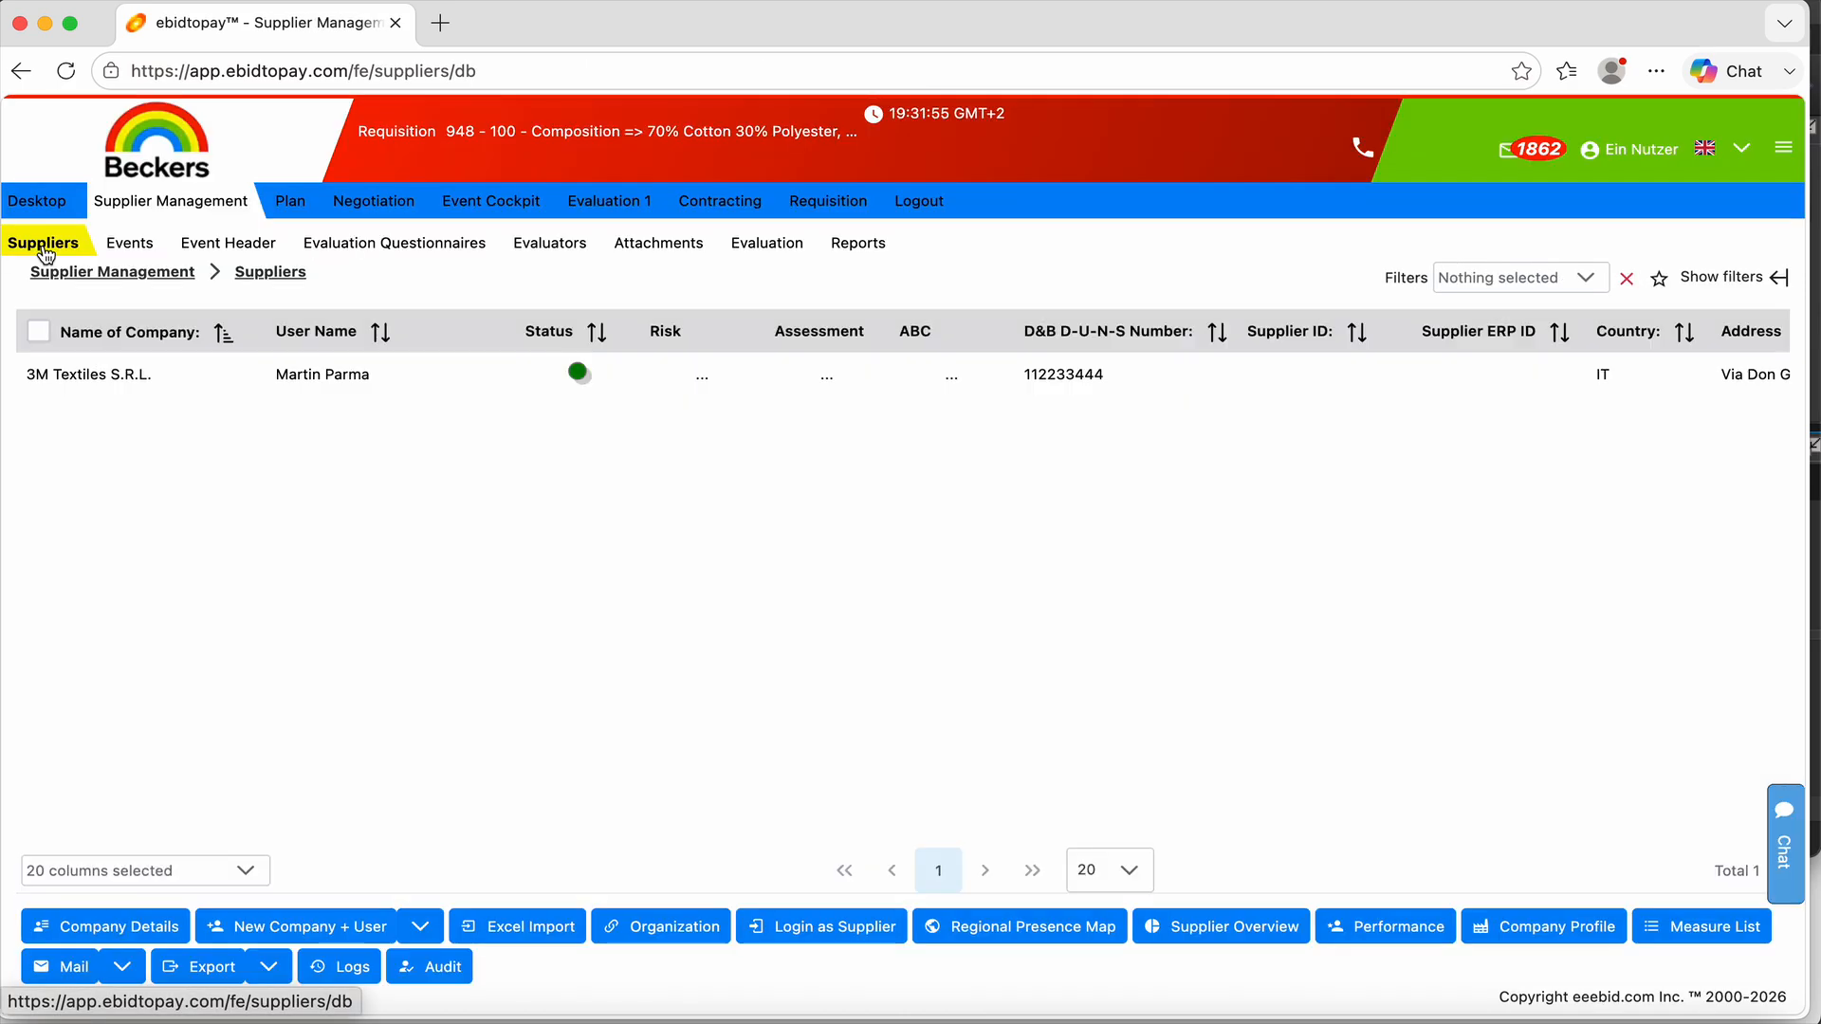
click(124, 377)
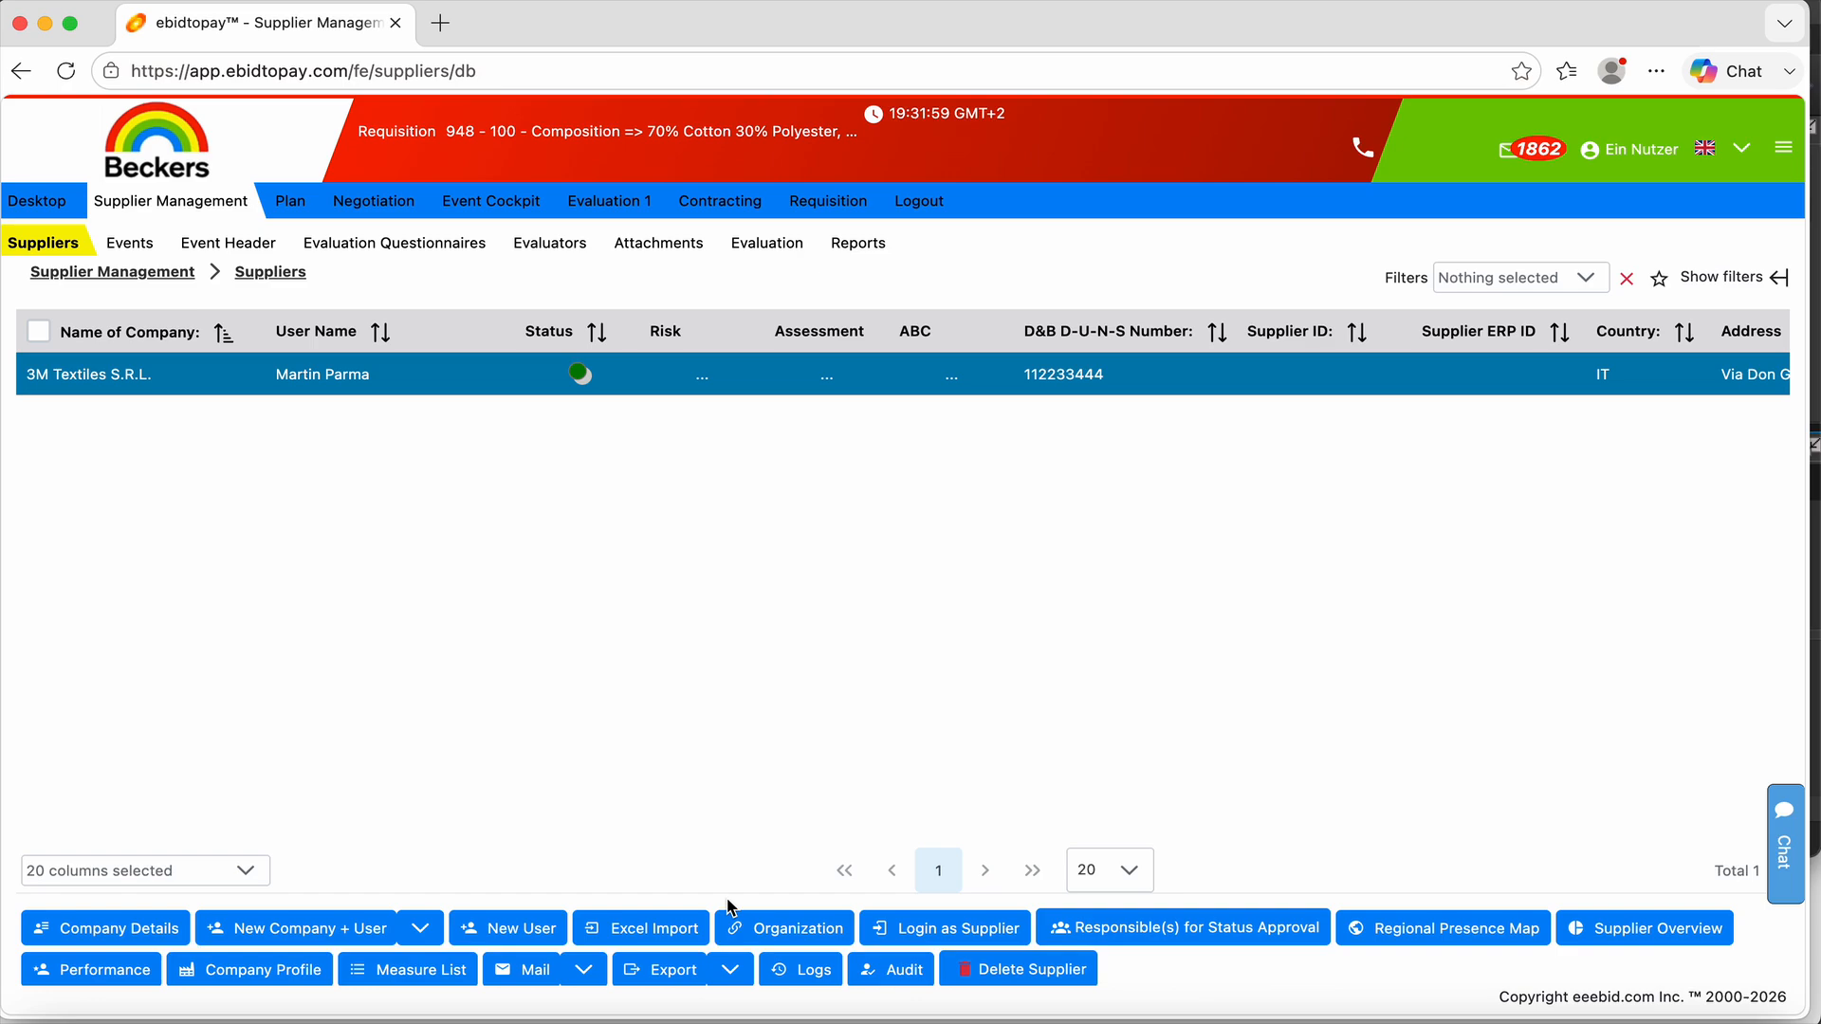
click(156, 935)
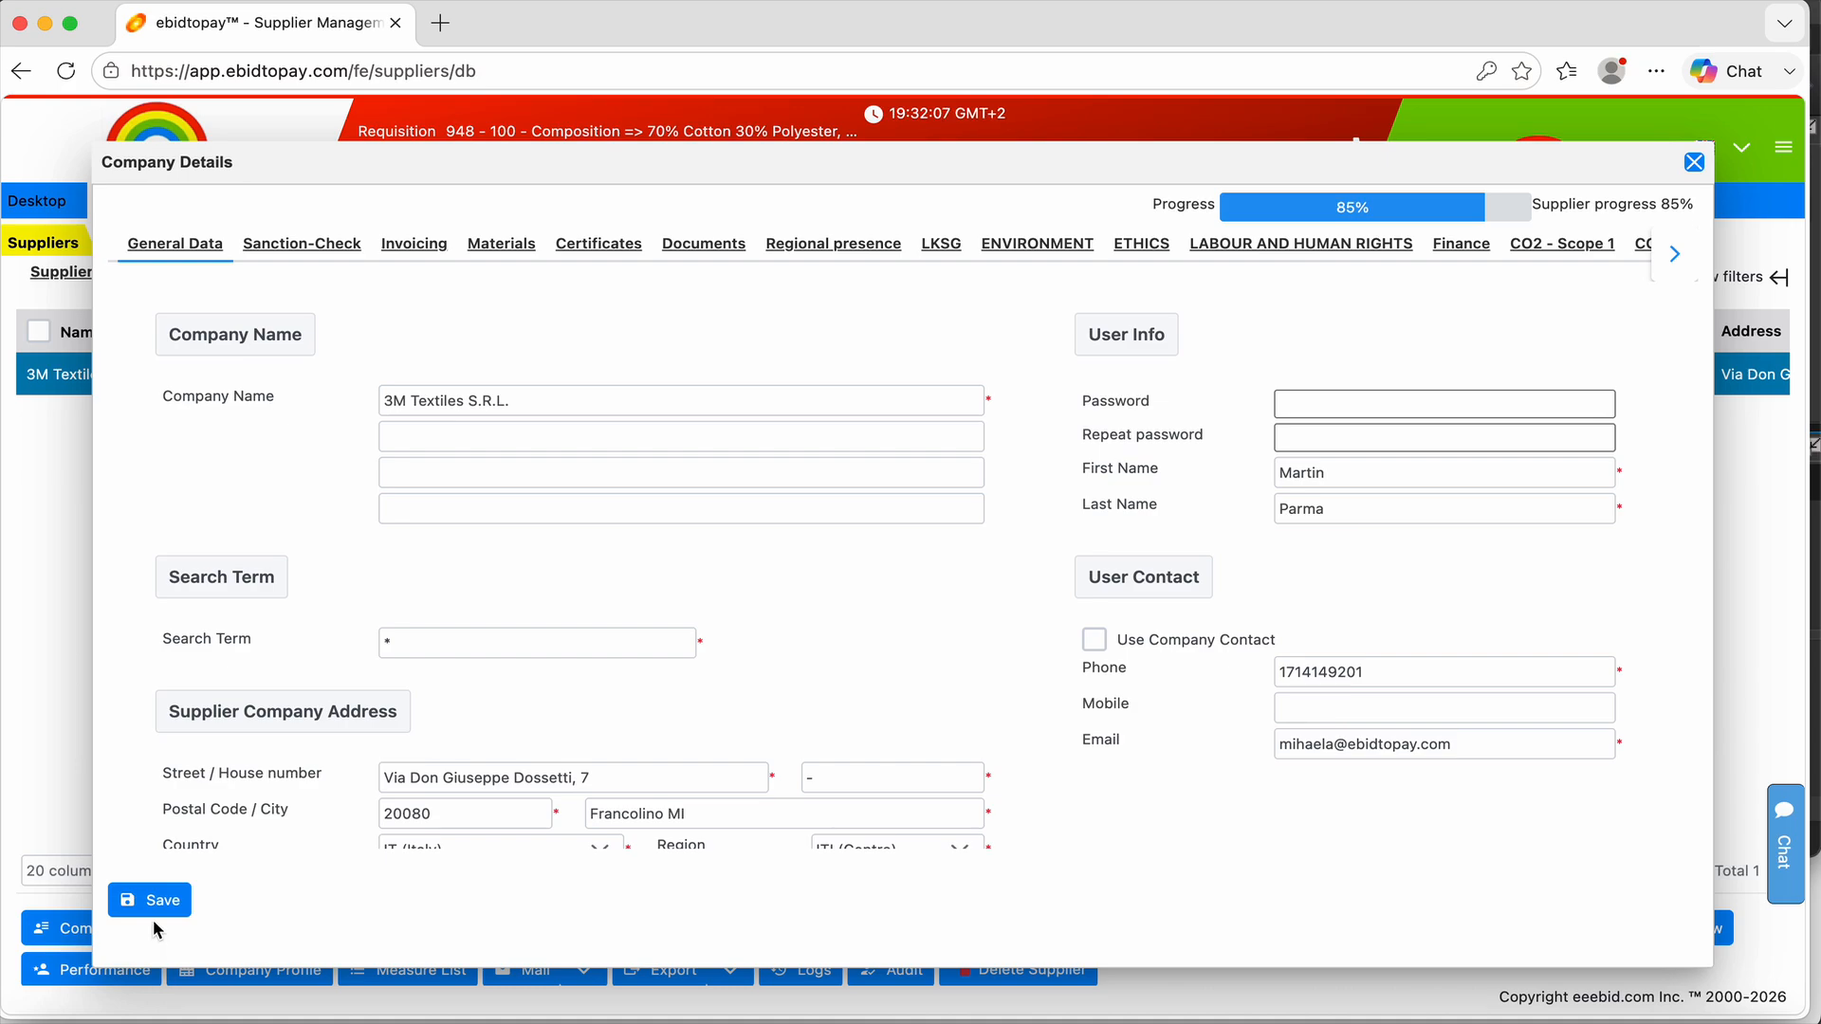
Step: Examine the supplier's sanction check against the EU, French and global sanctions lists
click(314, 254)
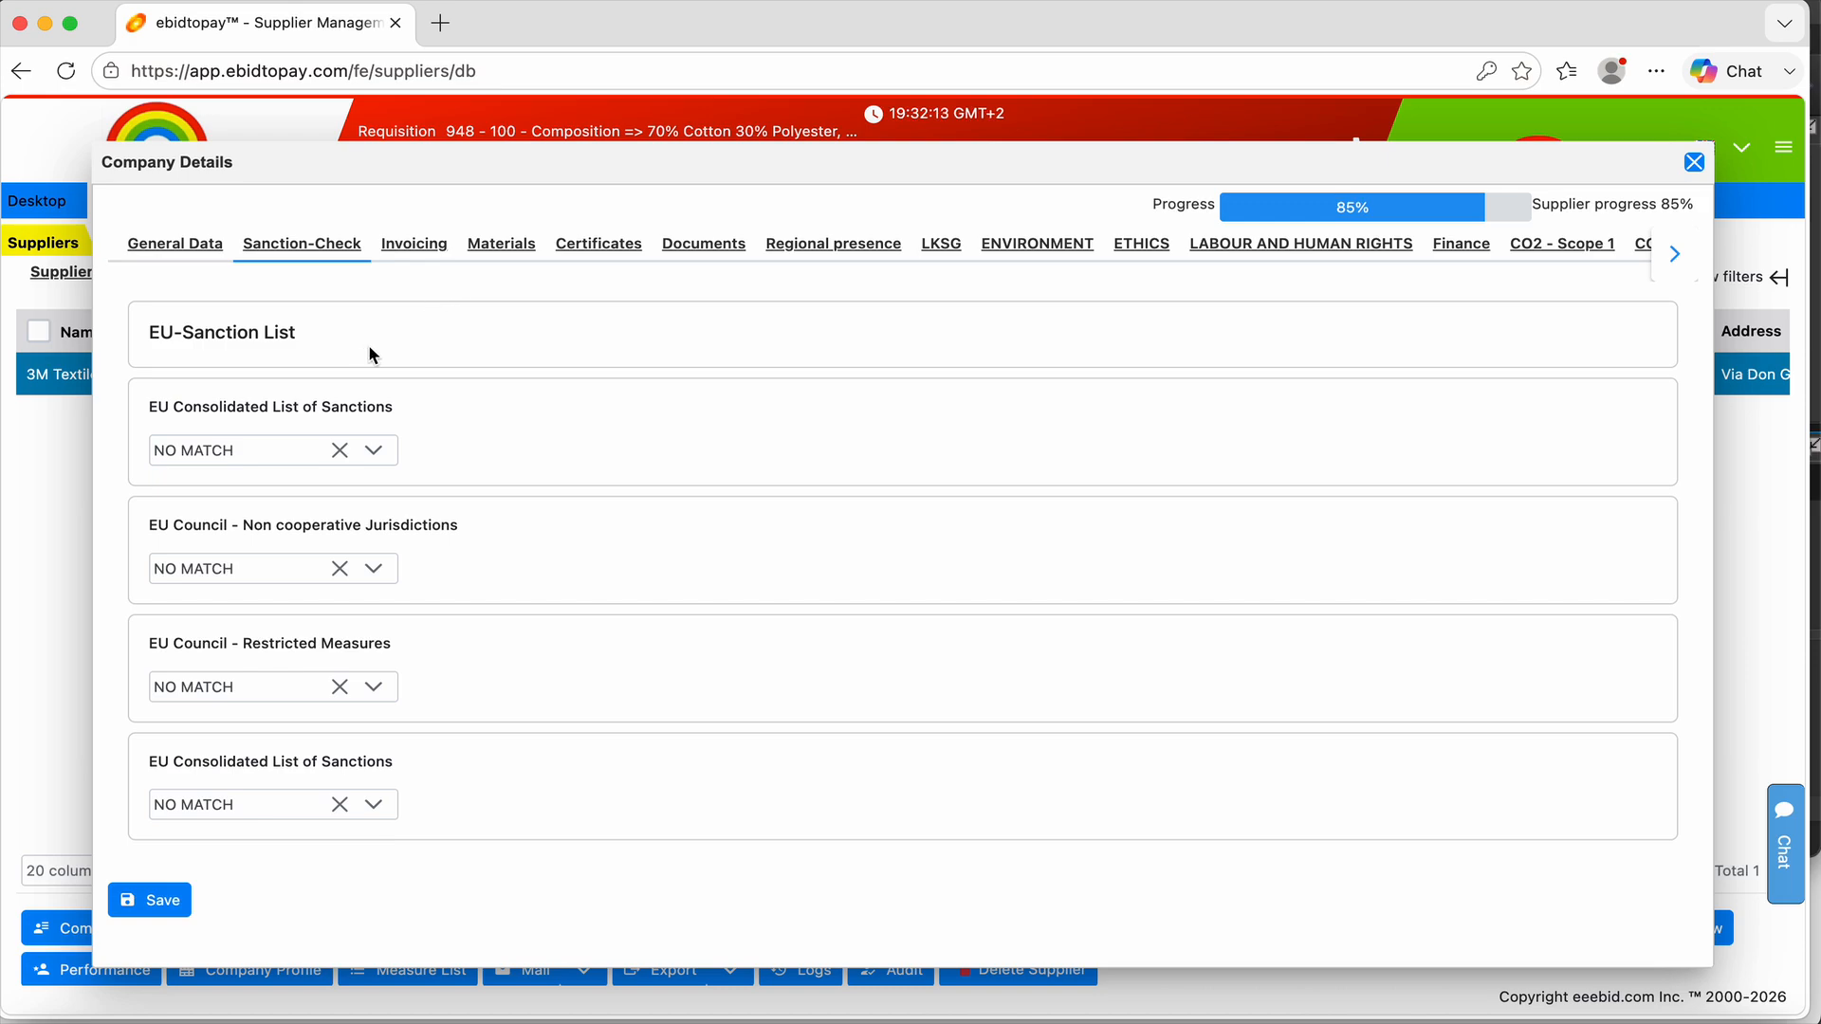
scroll(372, 373, down, 1)
scroll(371, 373, down, 5)
scroll(374, 378, down, 3)
scroll(371, 373, down, 4)
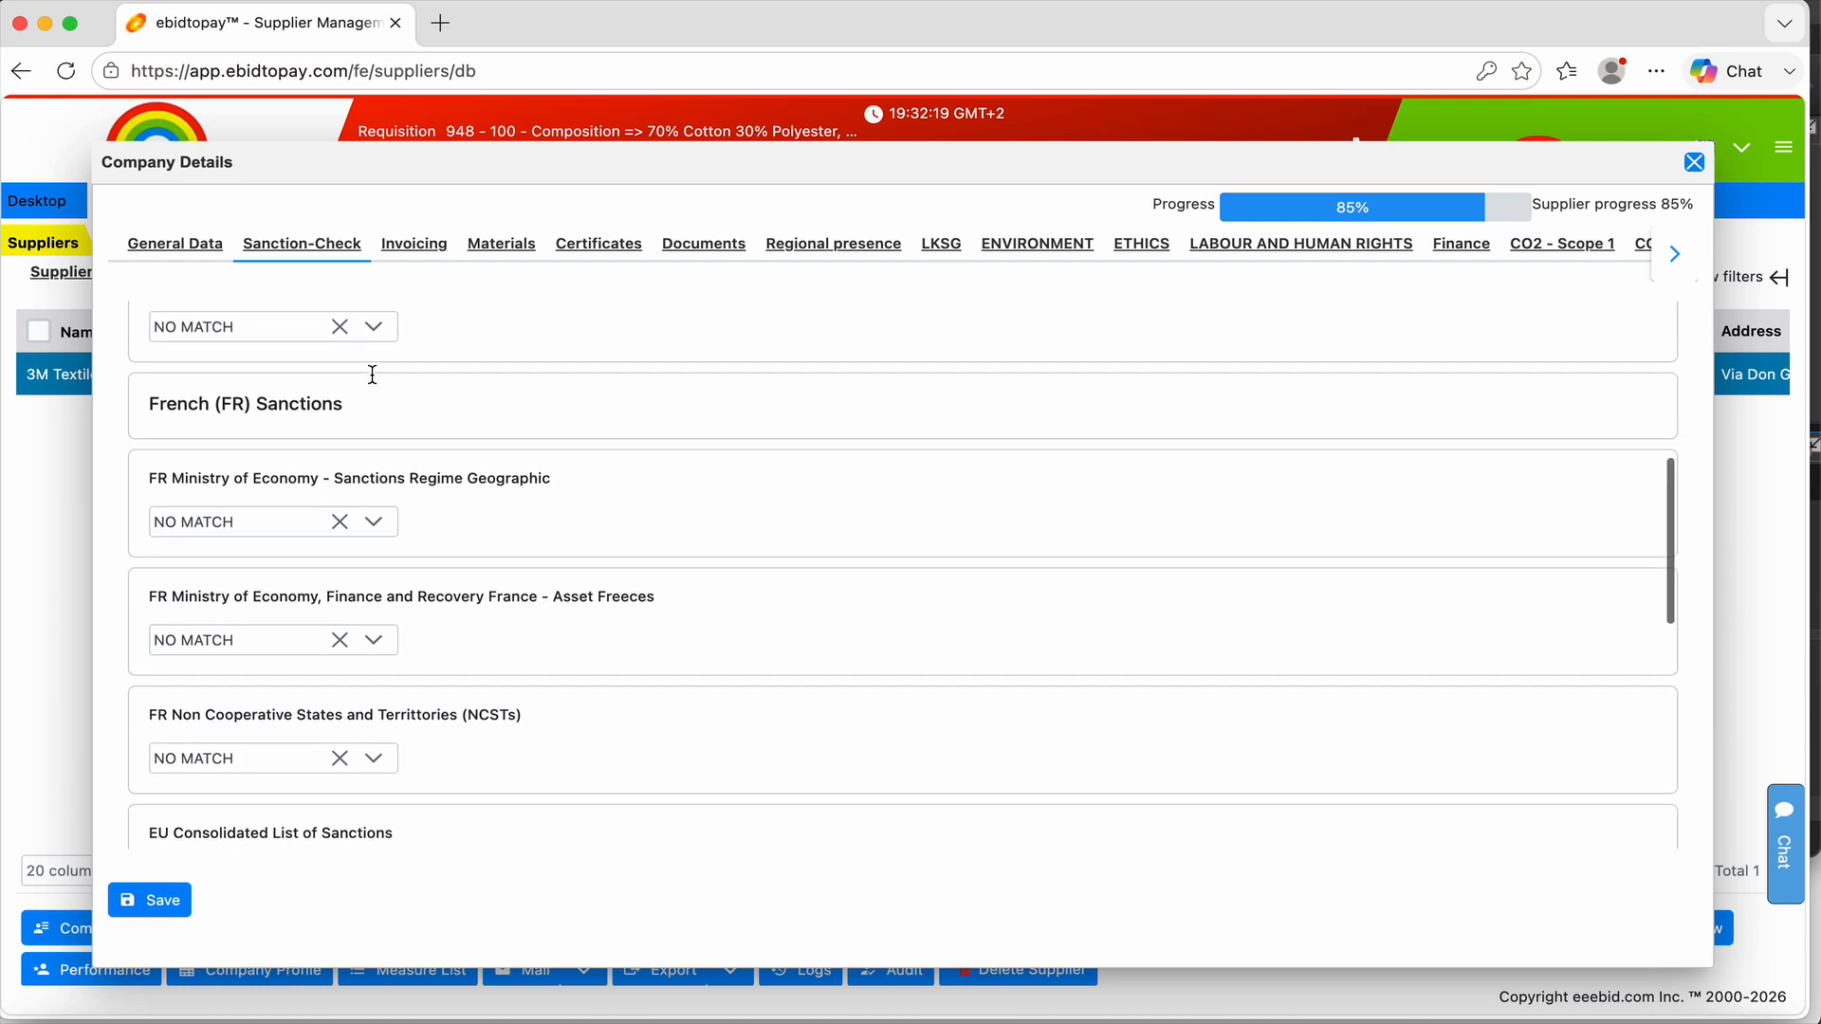
scroll(372, 373, down, 9)
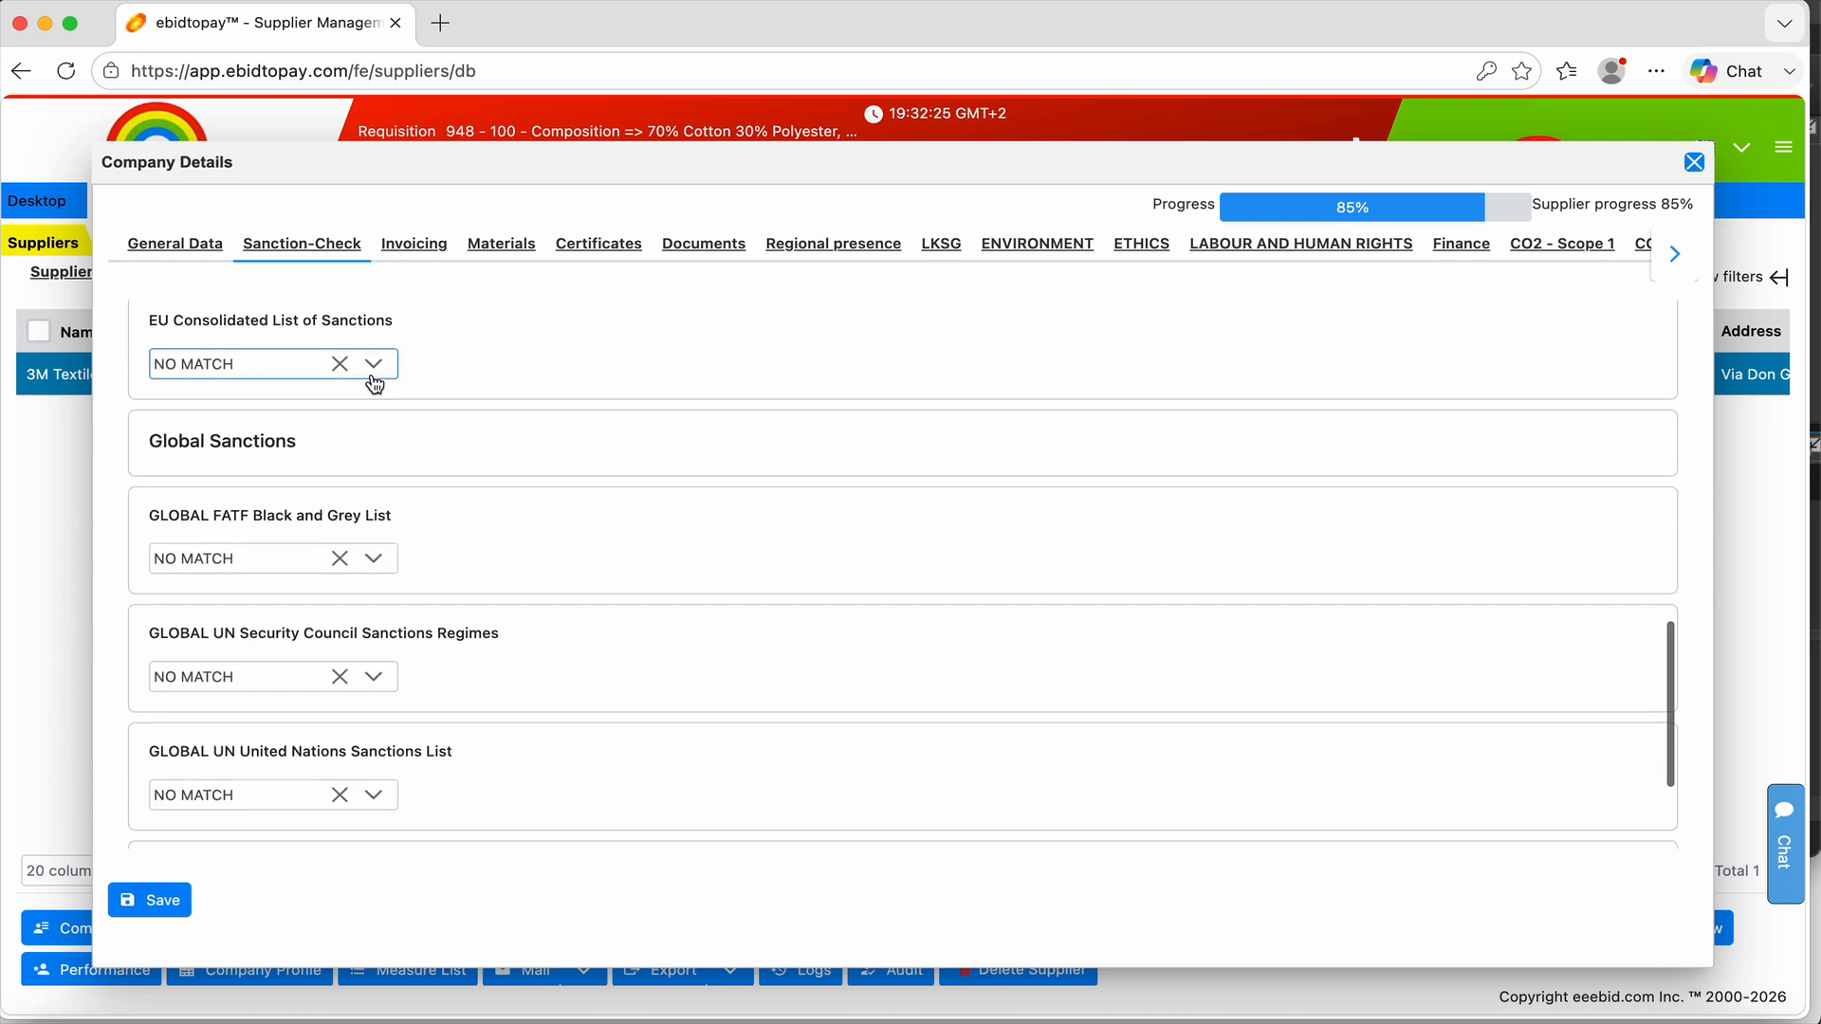
scroll(373, 379, down, 2)
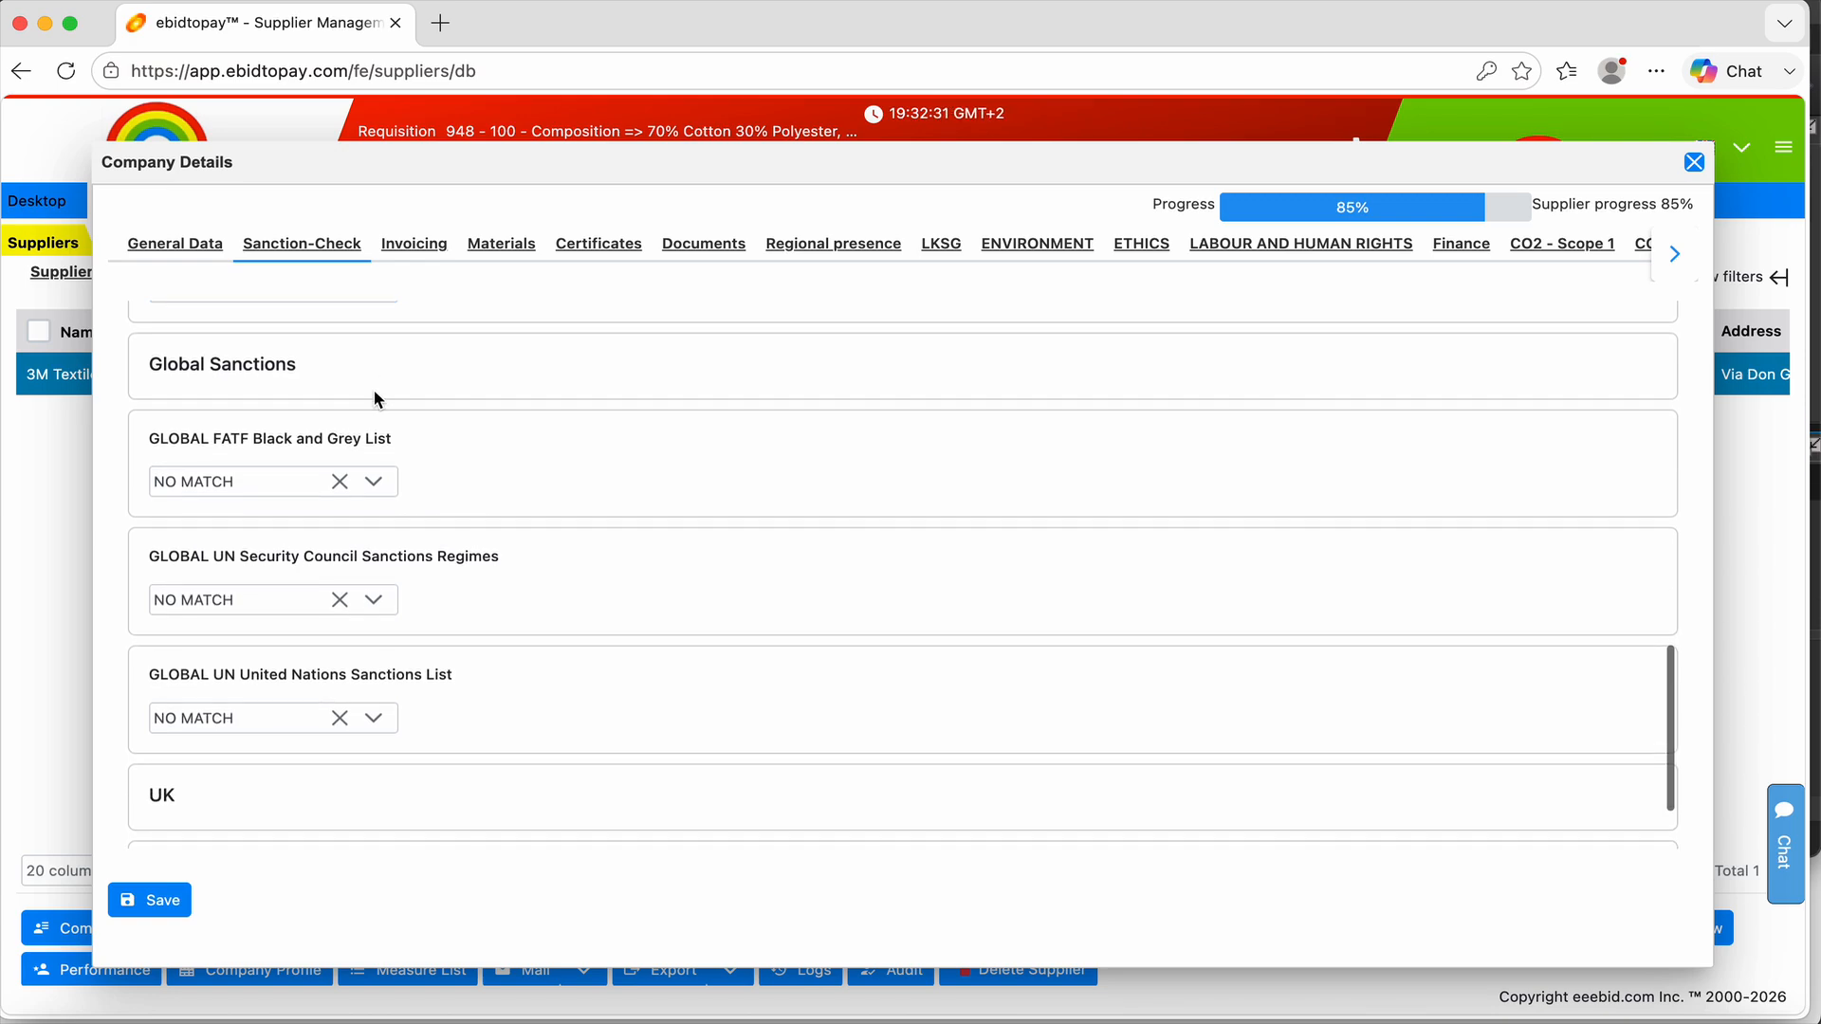
Step: Examine the supplier's remaining global sanctions lists and the UK HM Treasury list, and close the company details
scroll(374, 392, down, 1)
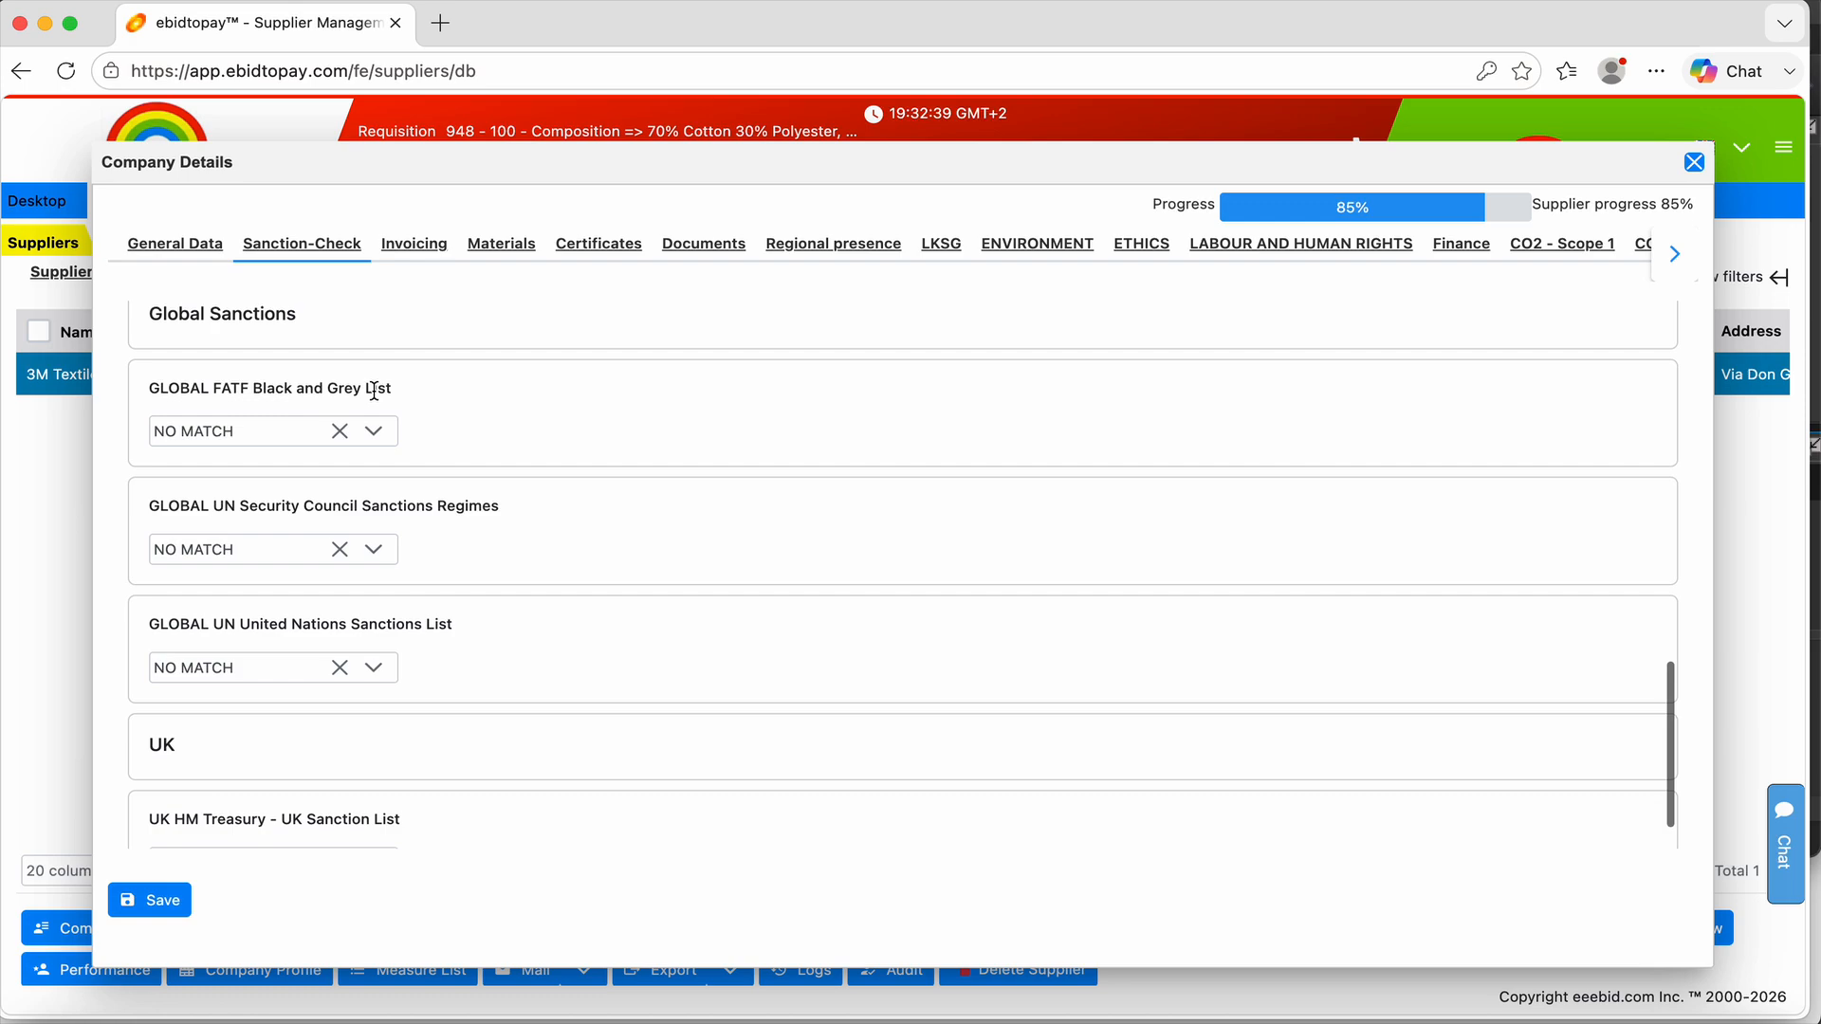
scroll(375, 390, down, 1)
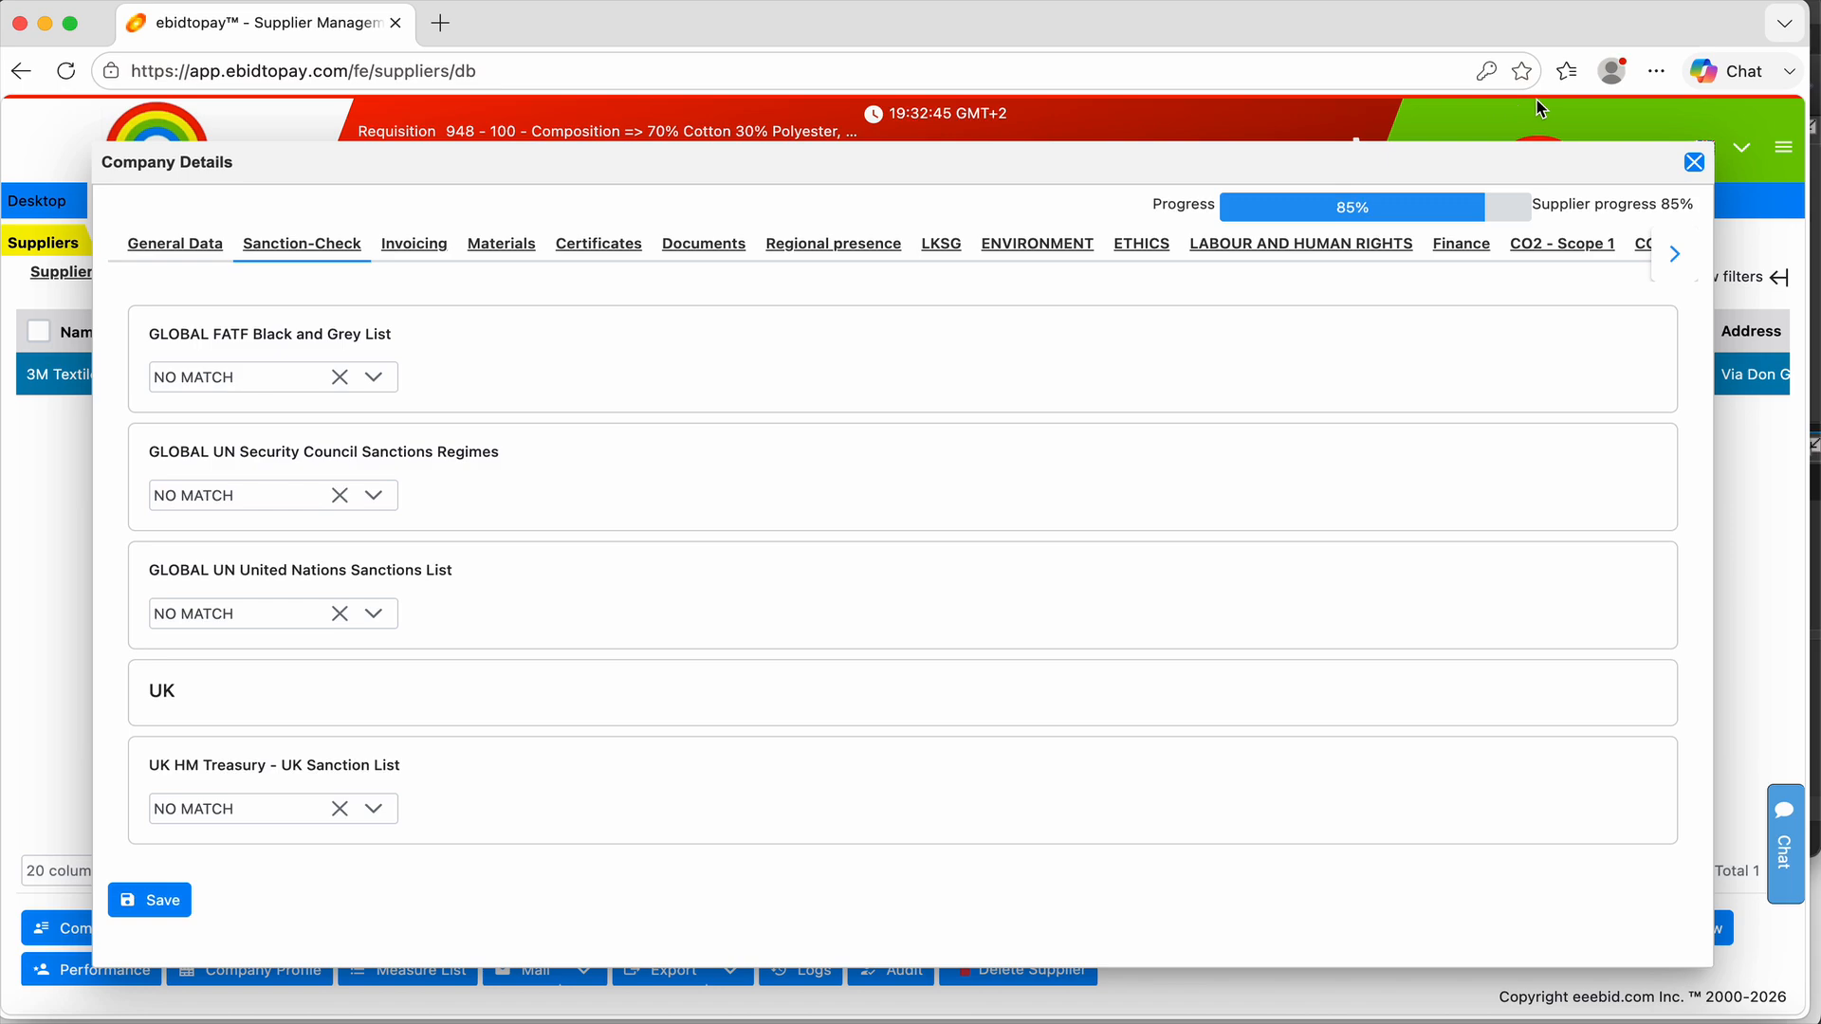
click(1694, 161)
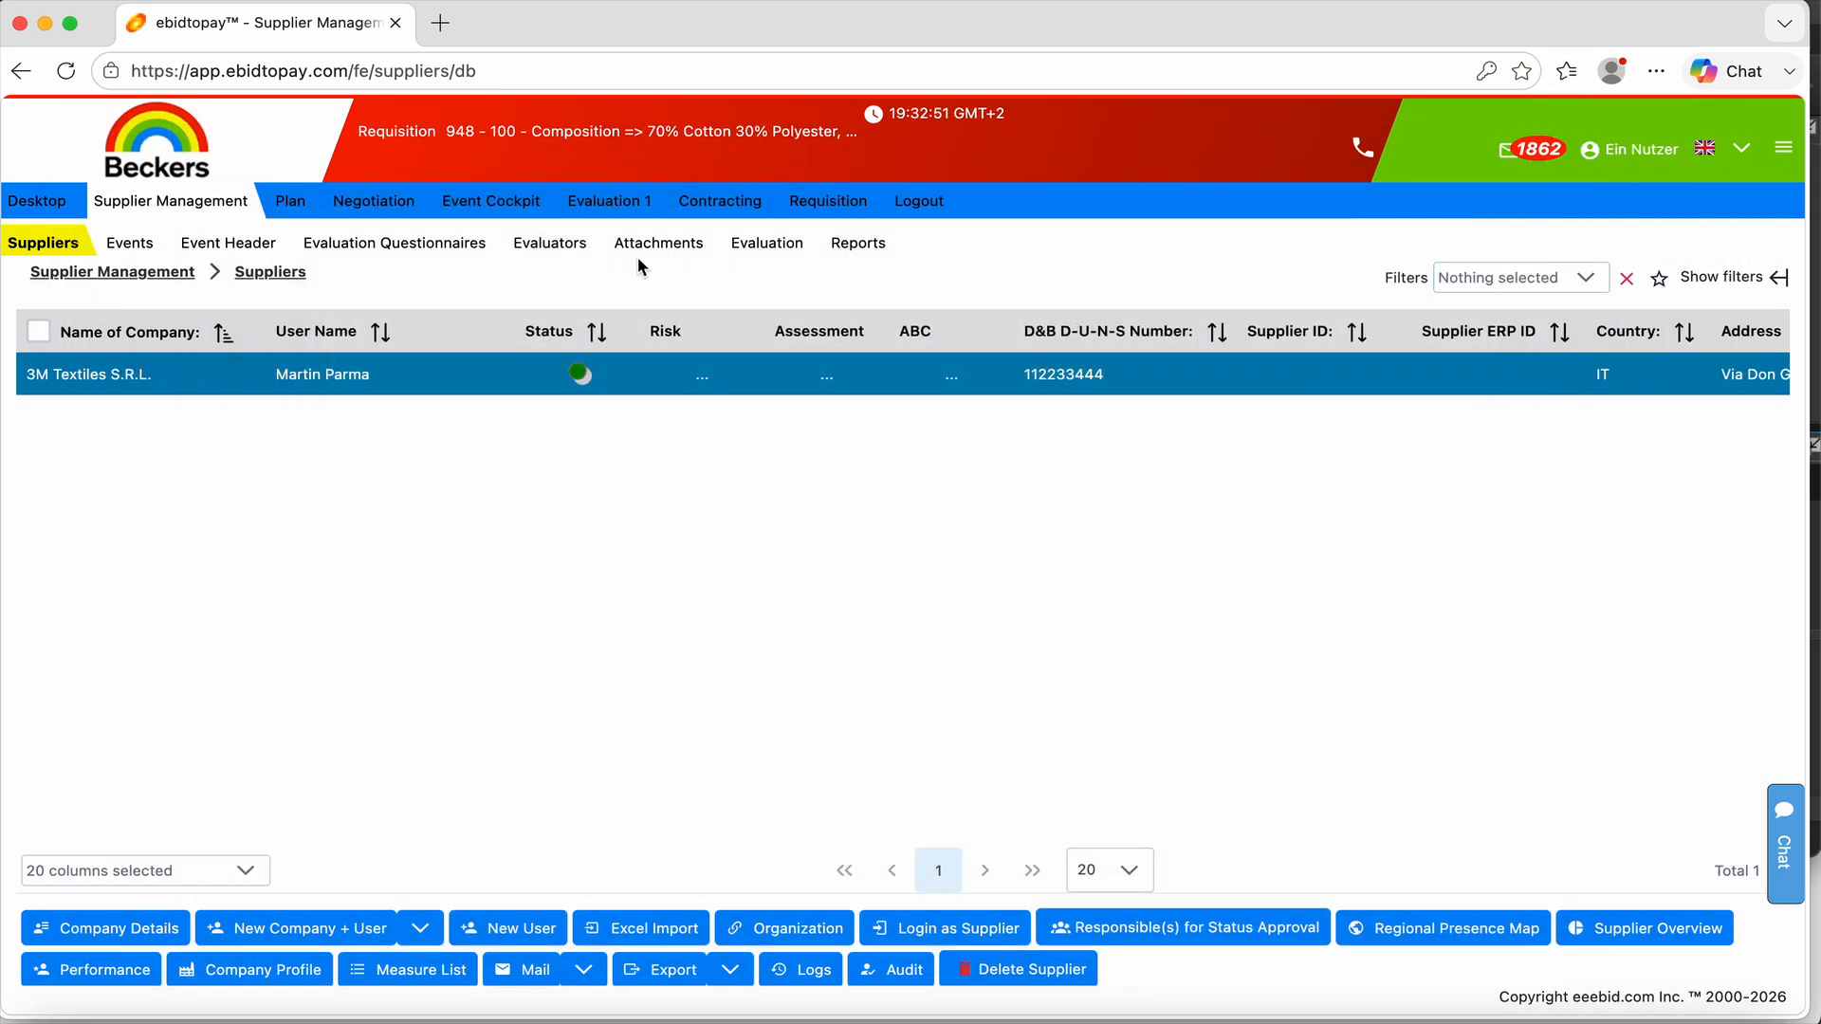
Step: Open the details of the newest 3M Textiles S.R.L. requisition from the requisition list and show its internal planning information
click(811, 207)
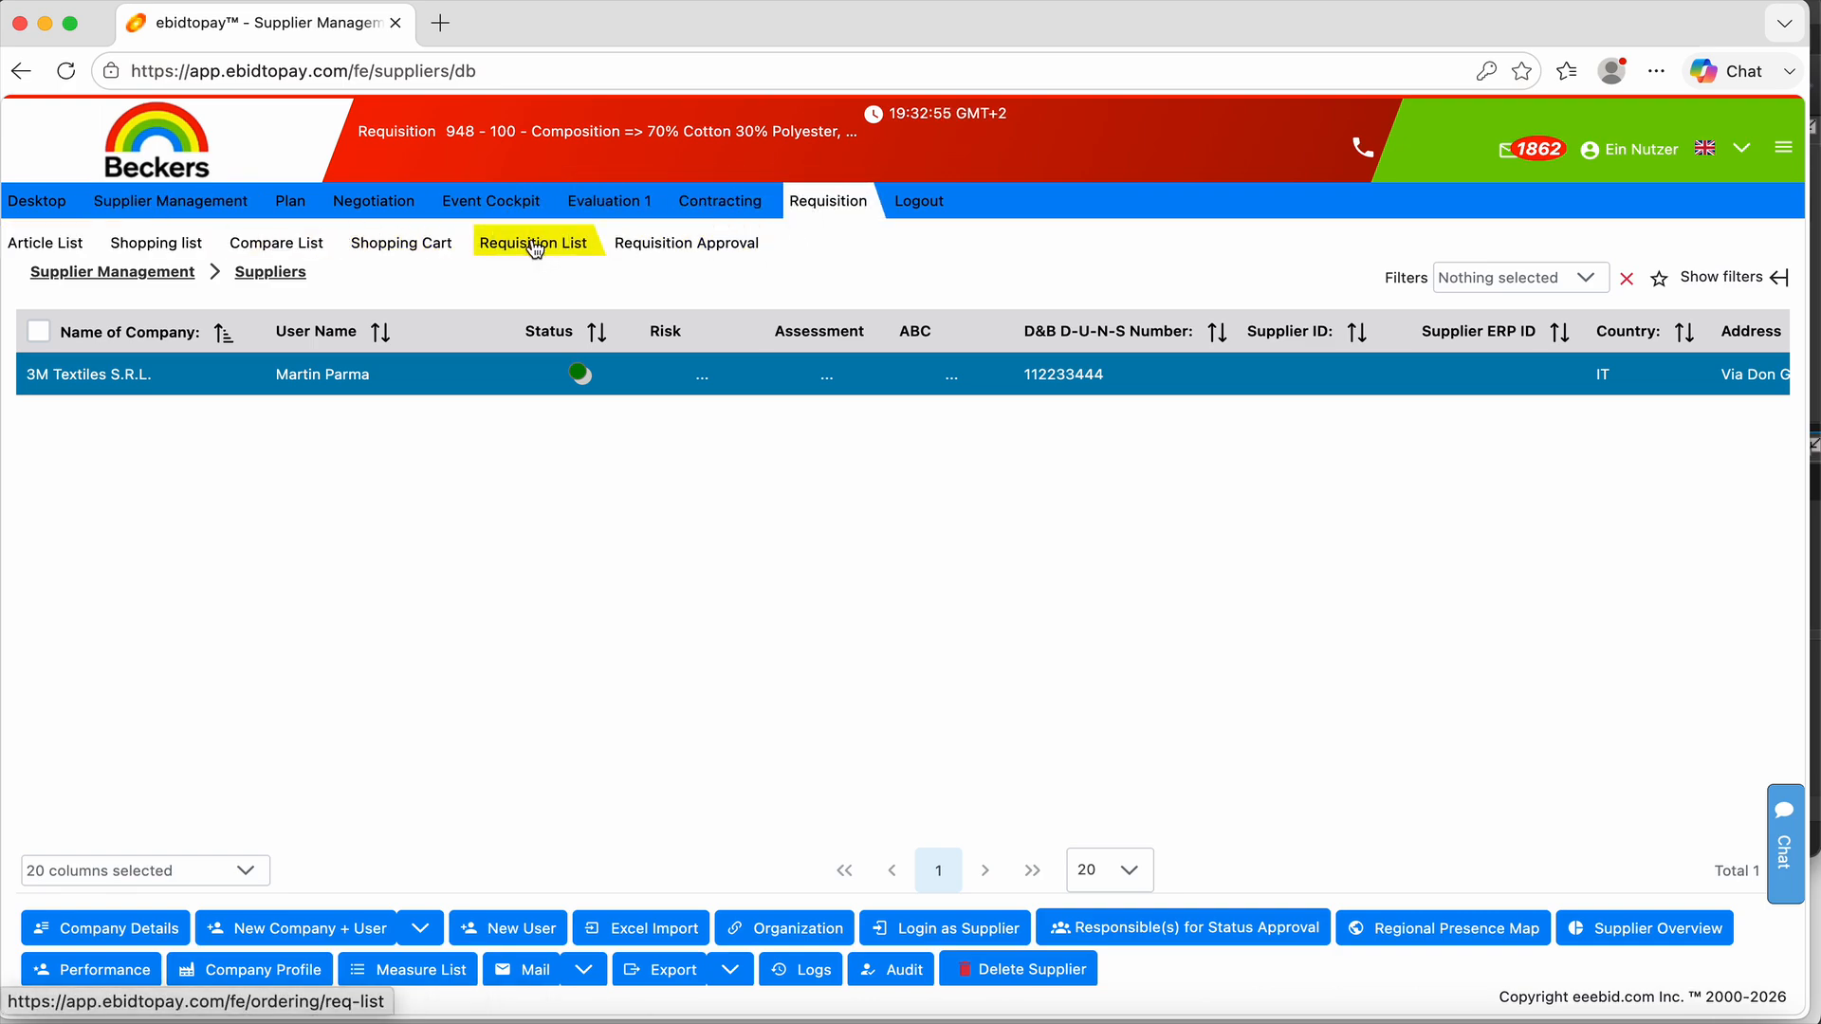
click(535, 246)
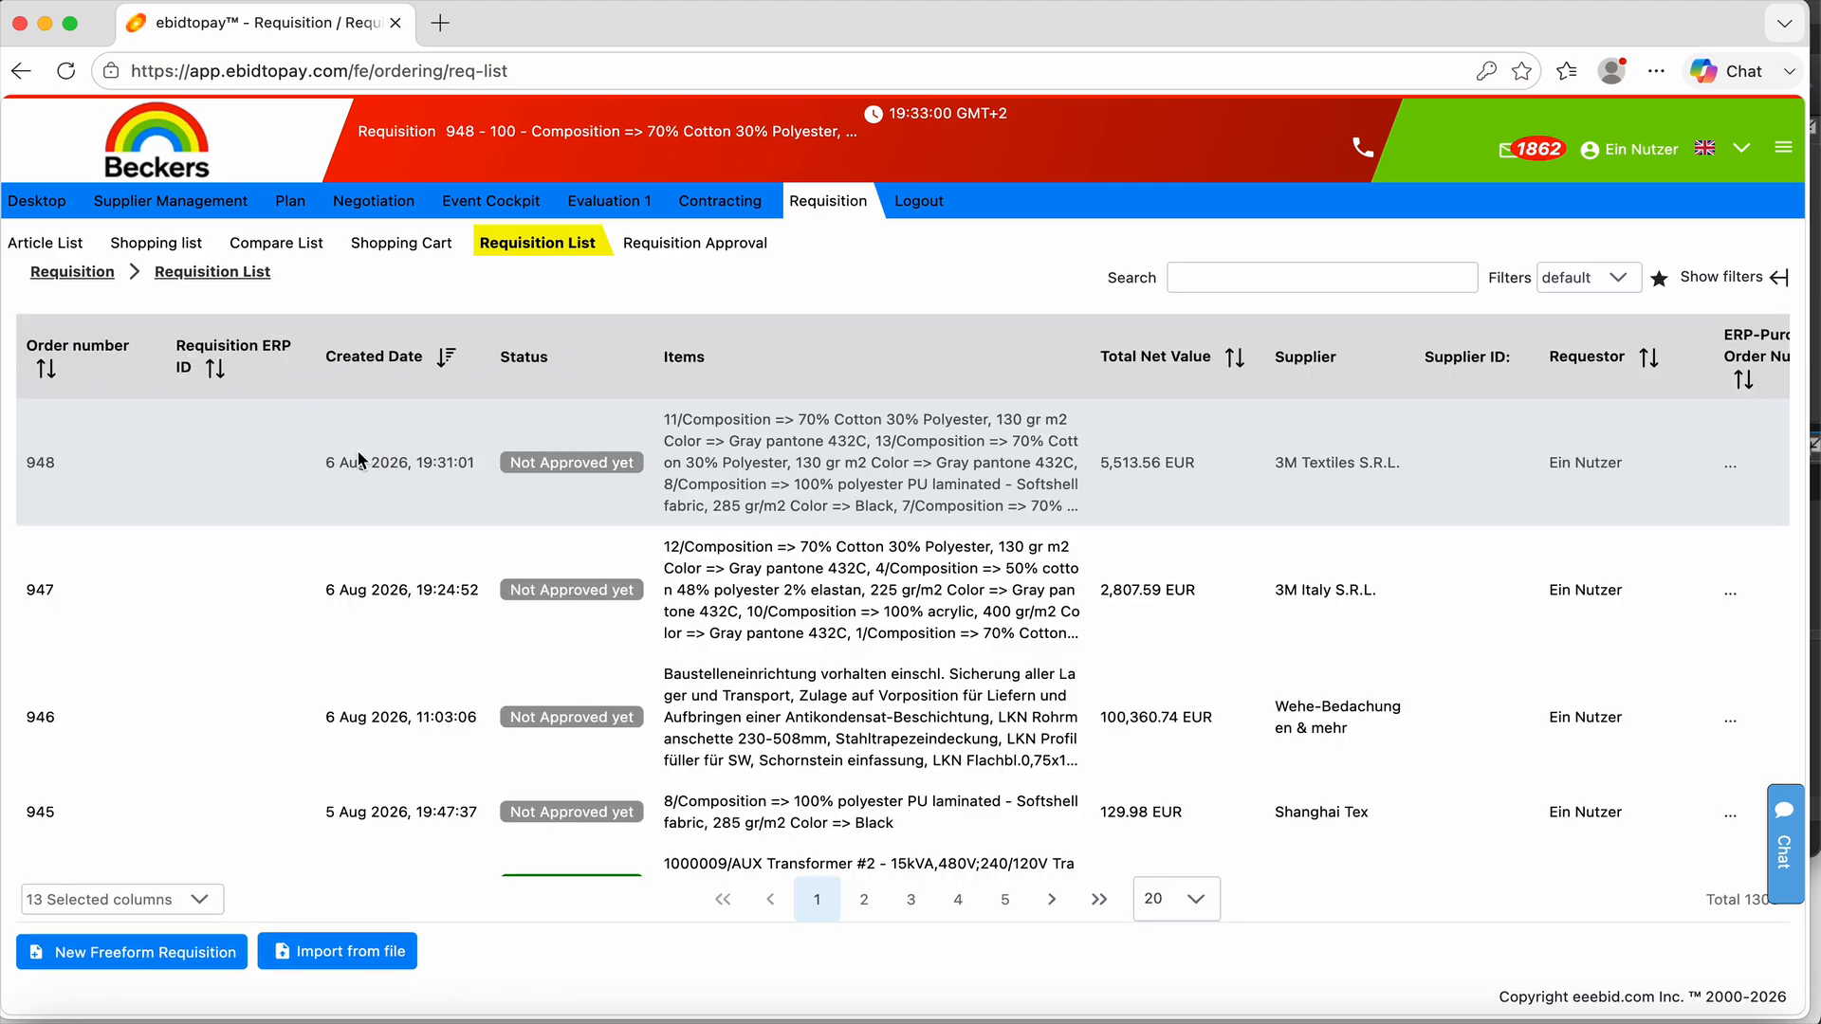
click(358, 460)
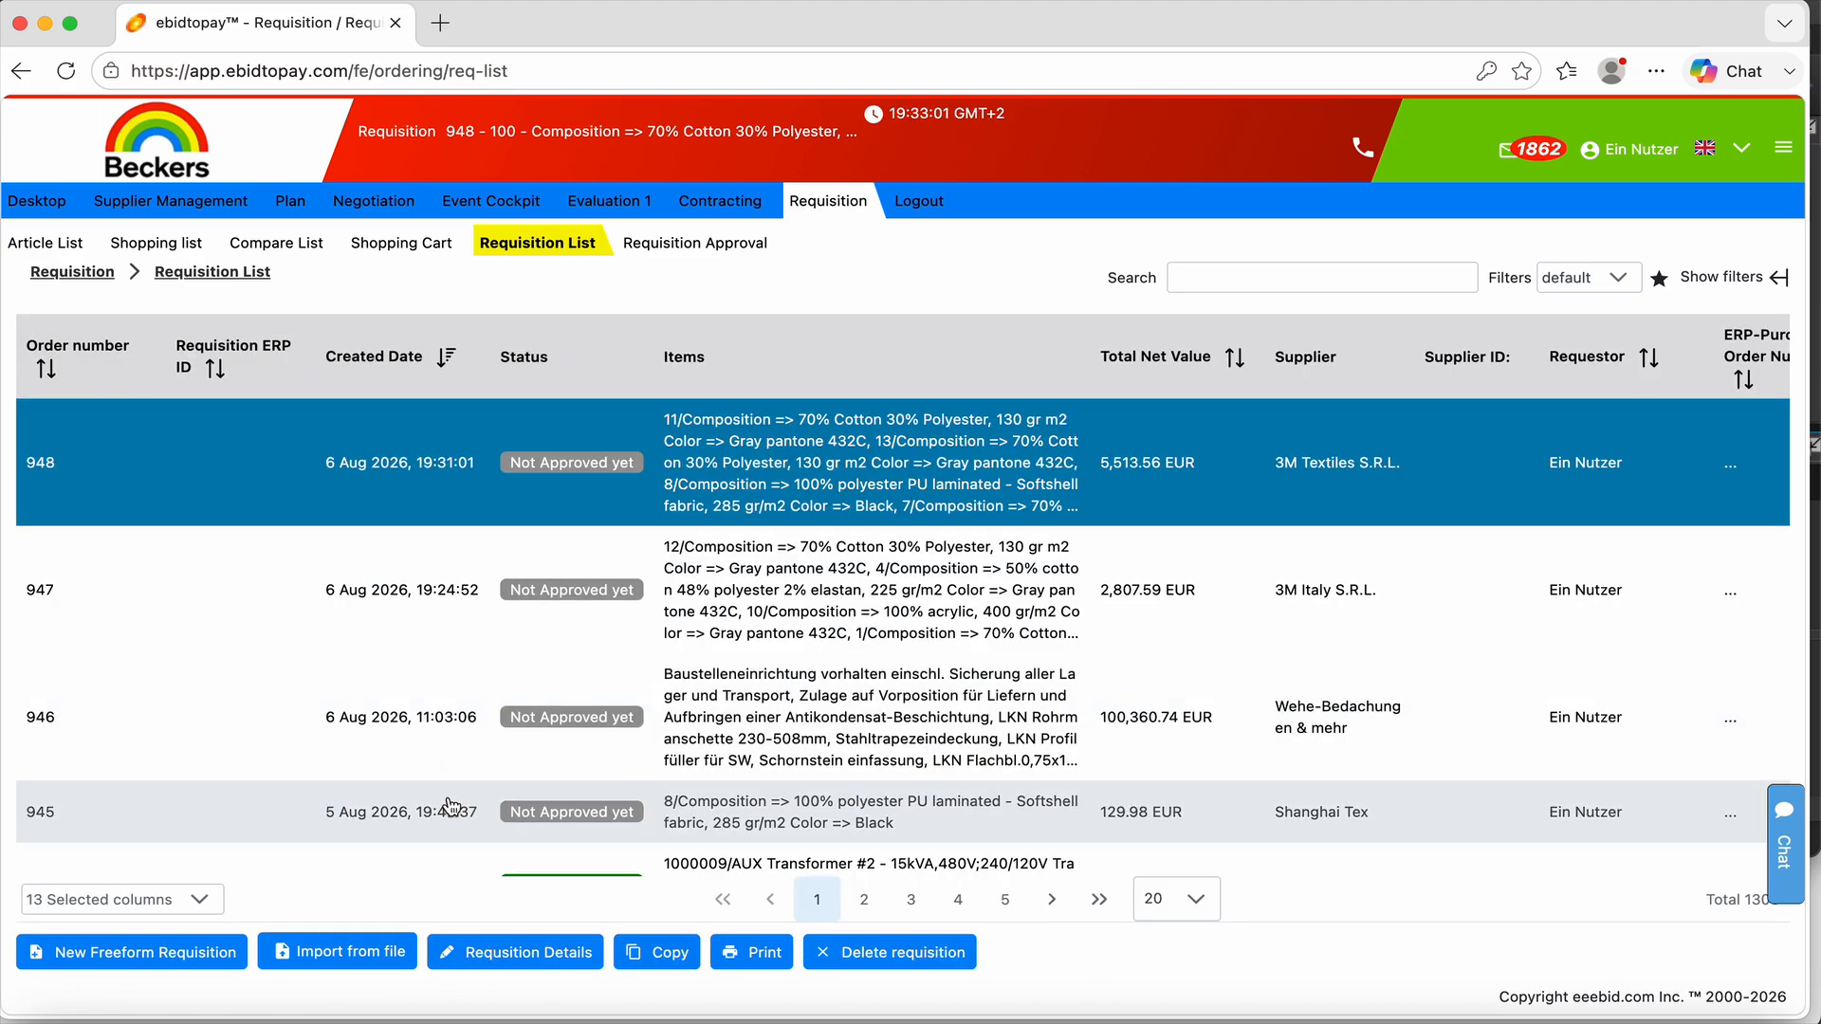
click(488, 952)
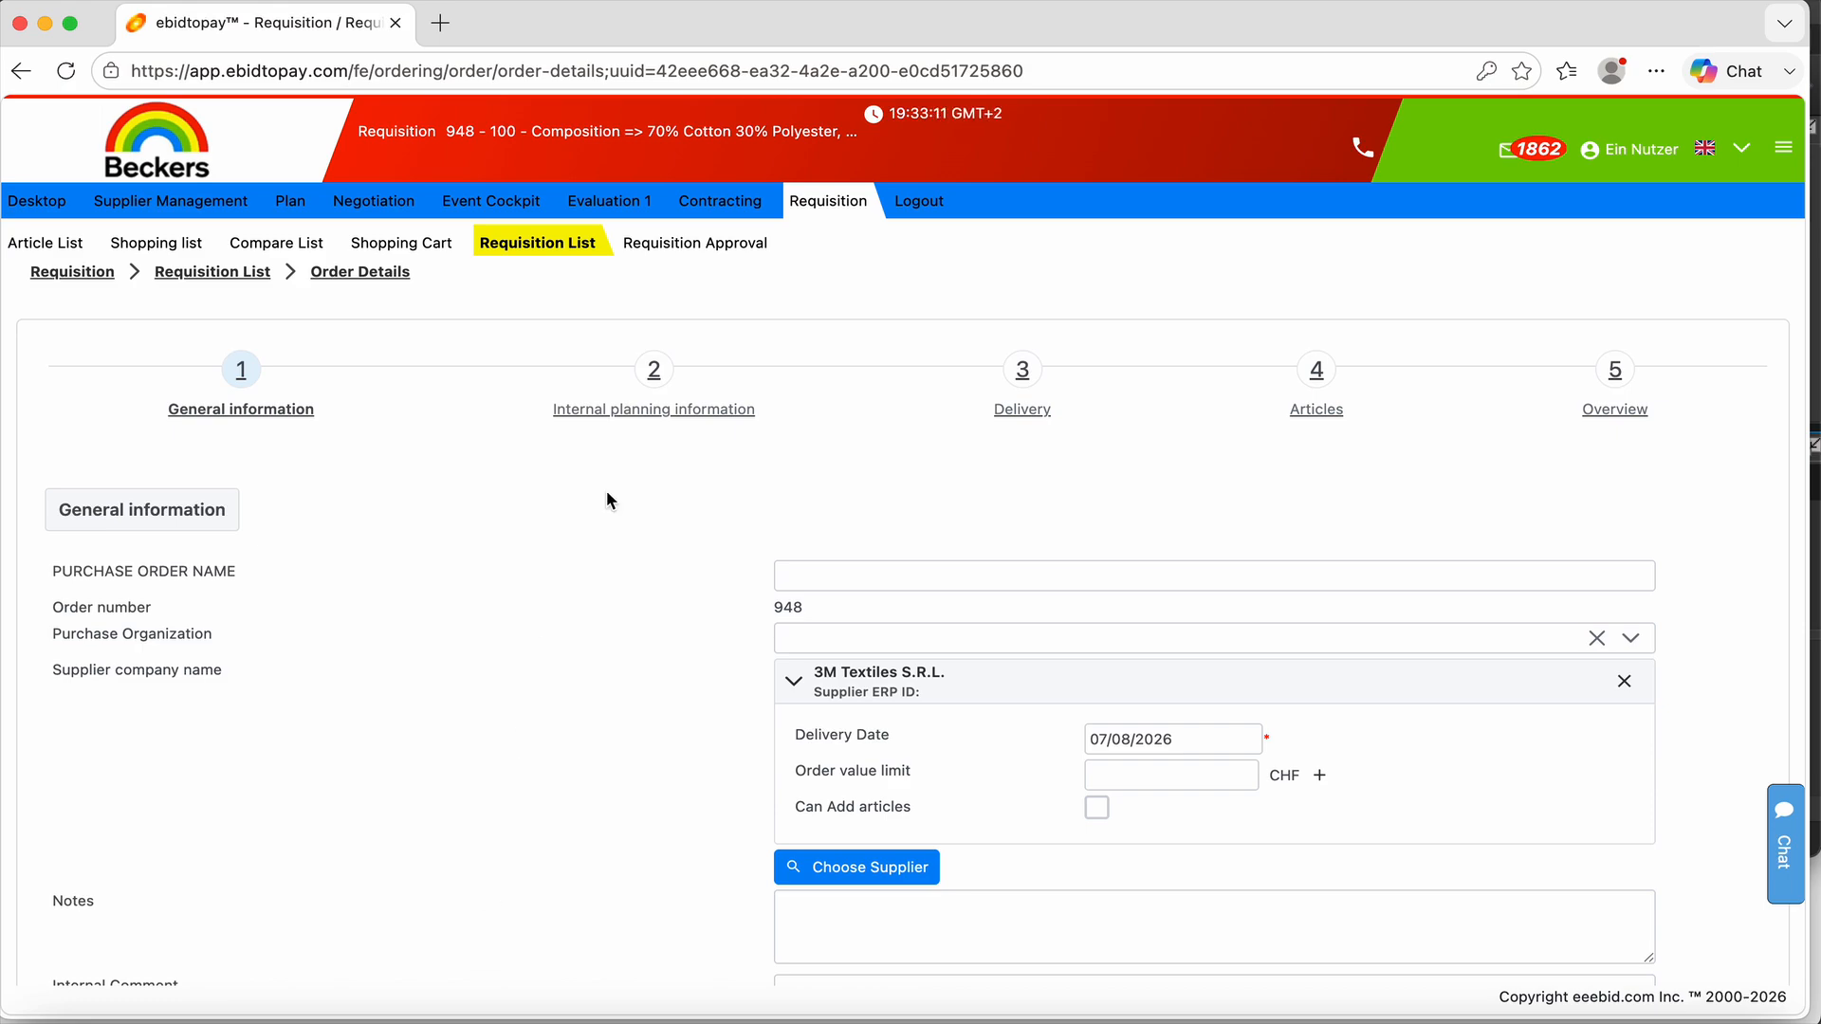
click(672, 414)
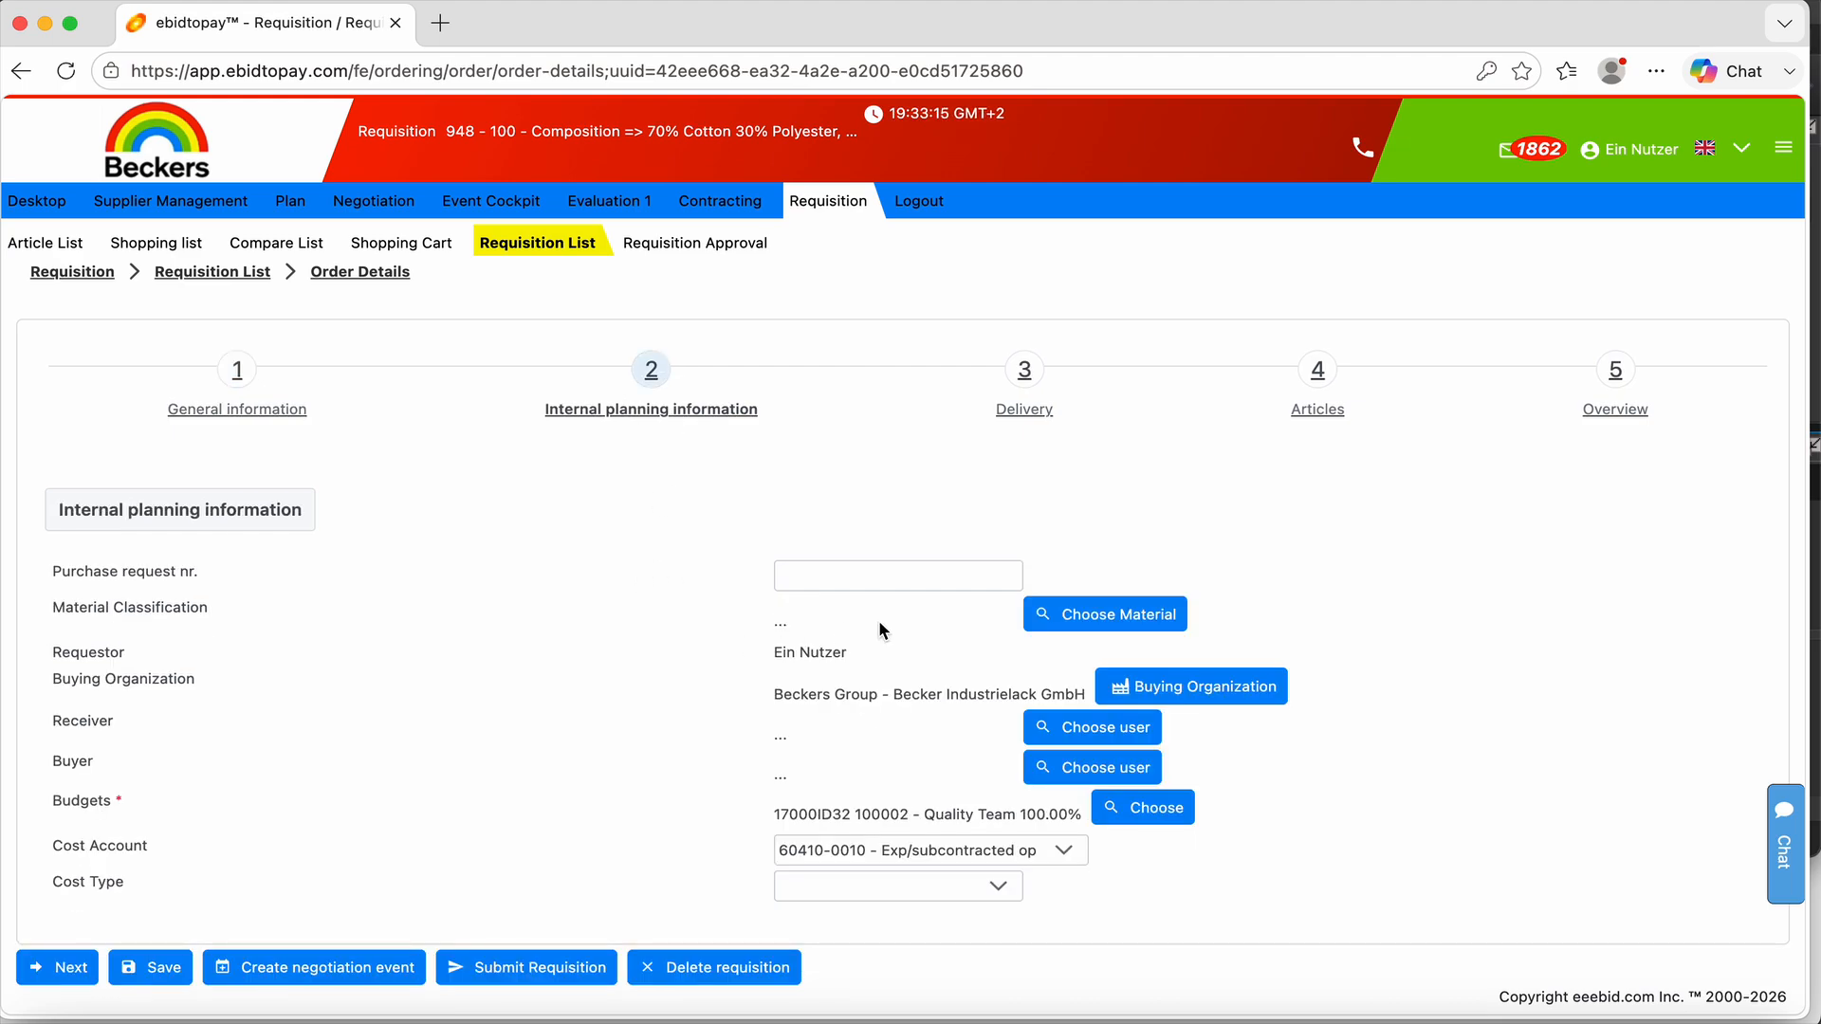
click(1070, 614)
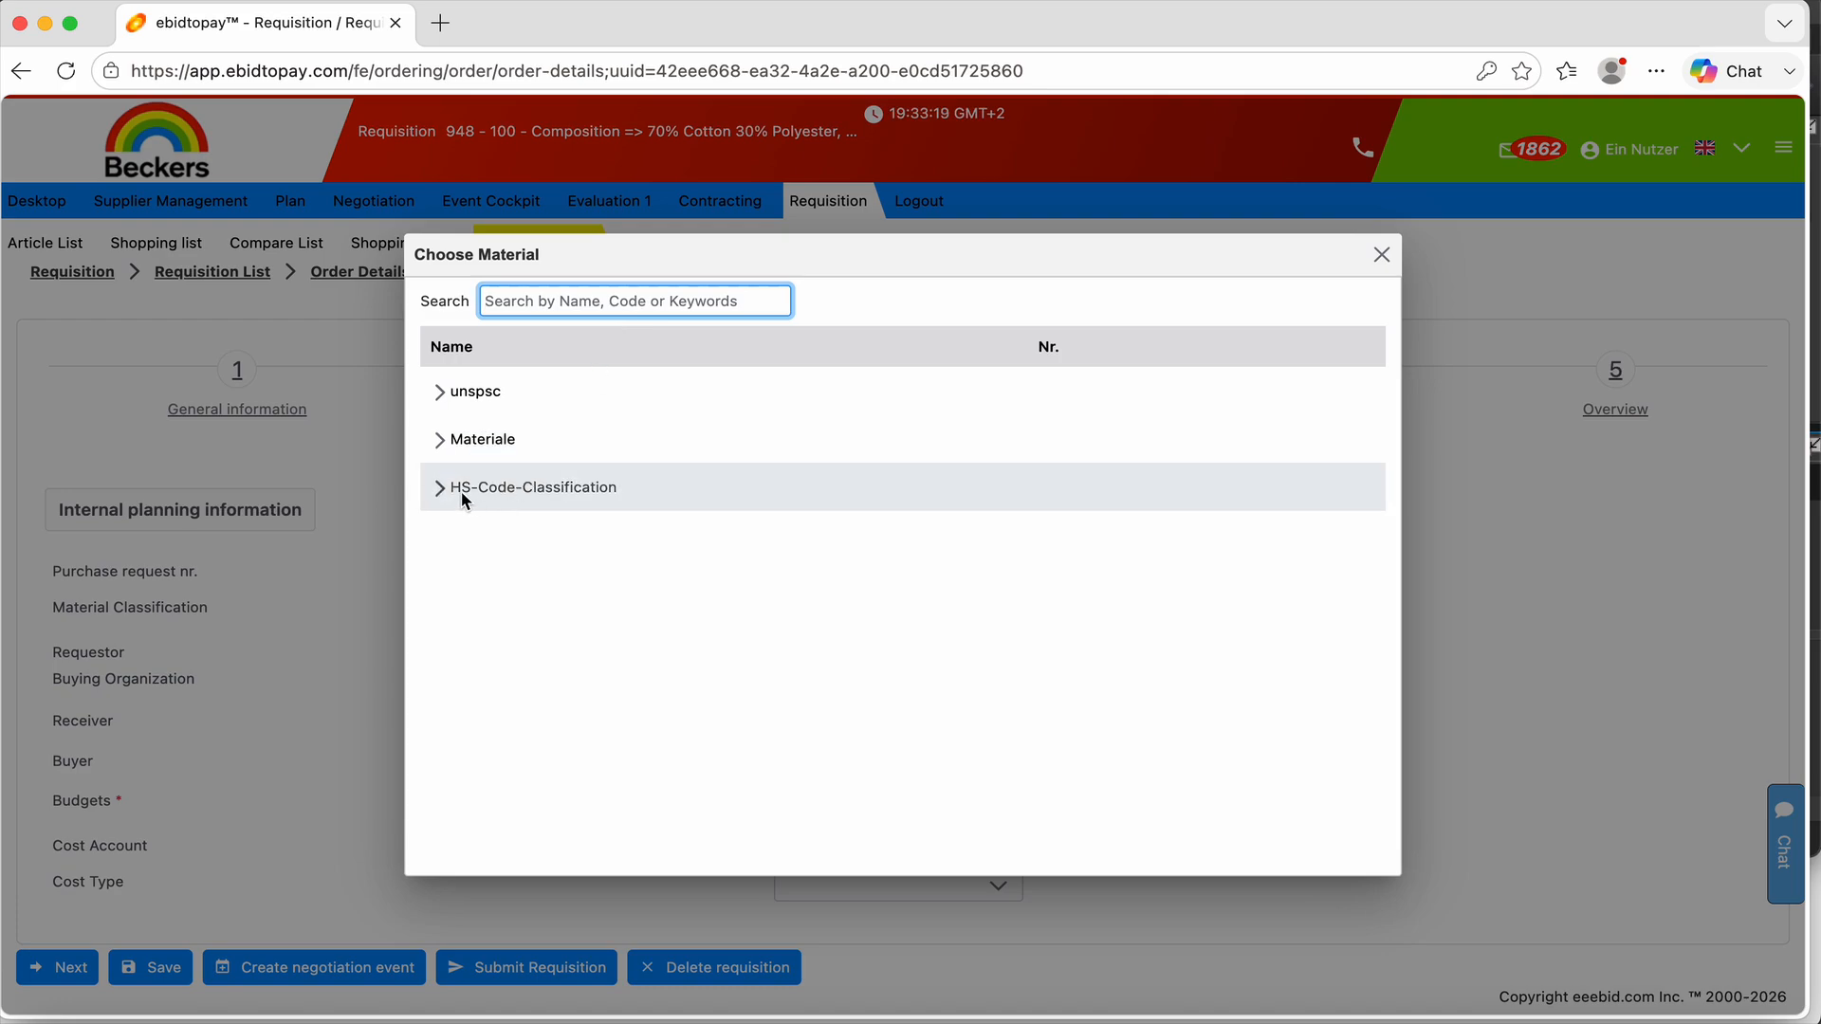
click(552, 310)
text(text)
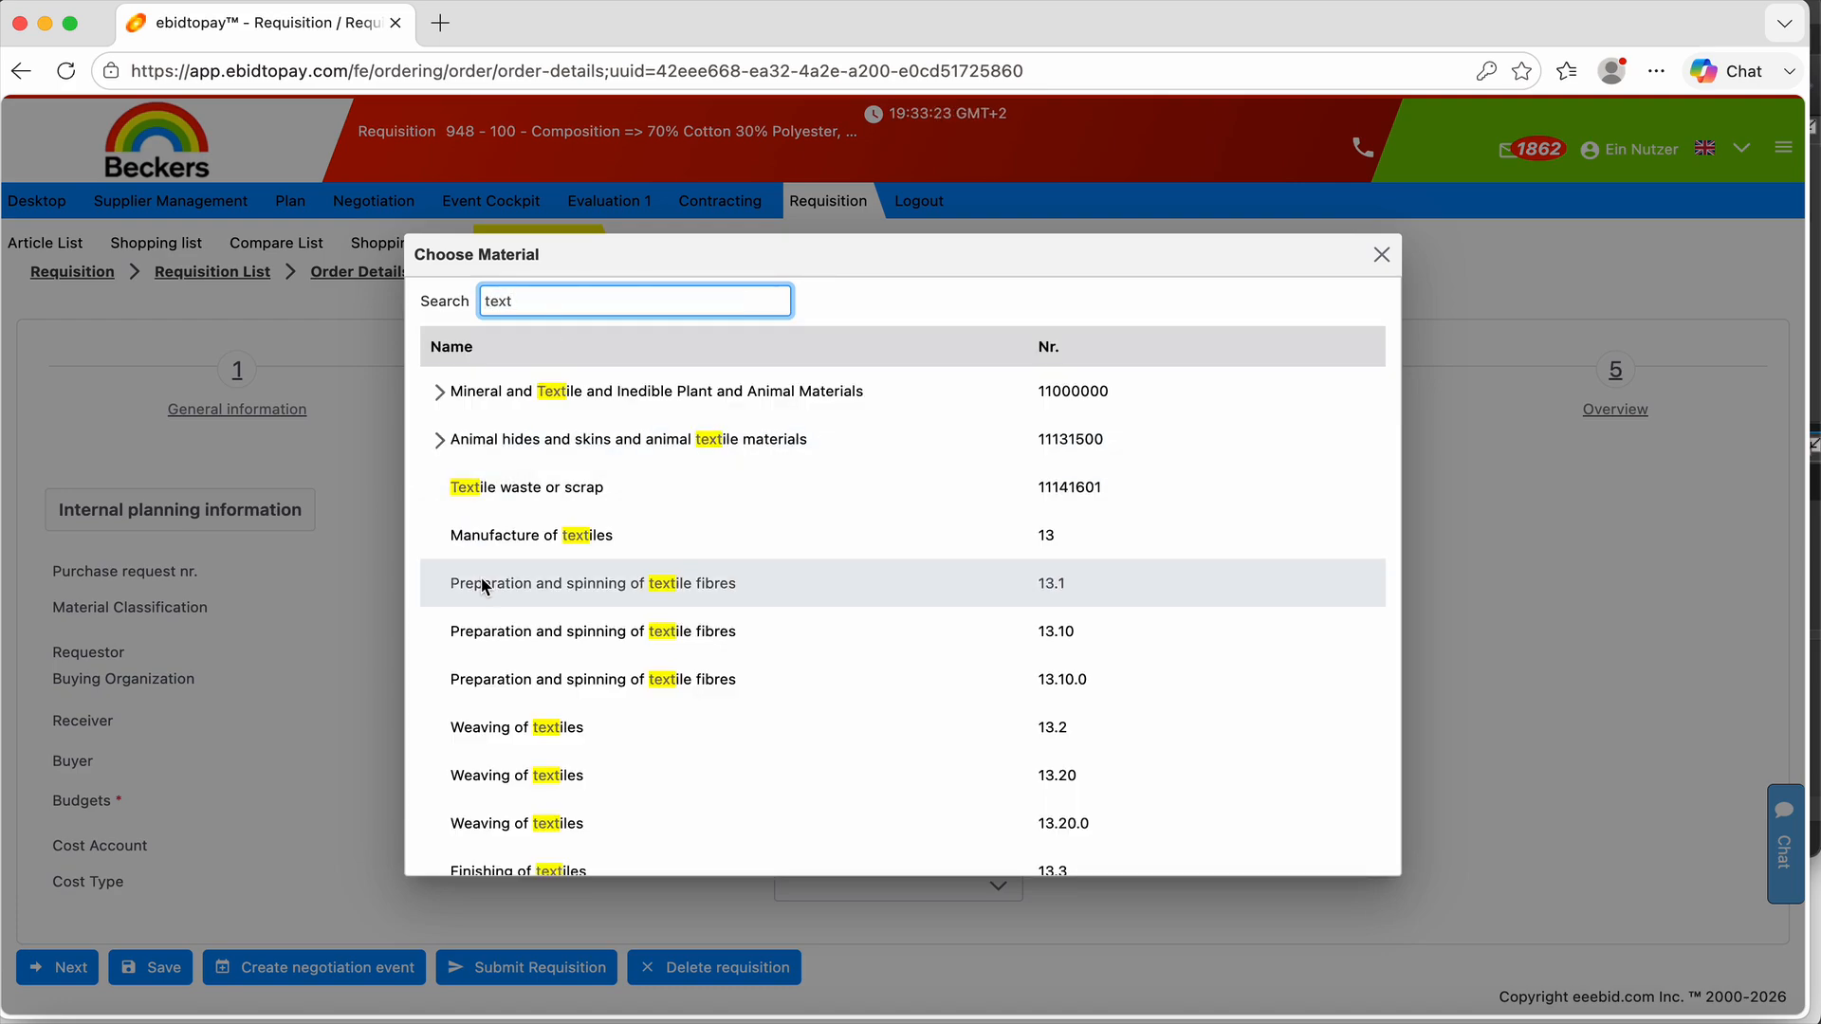
scroll(481, 577, down, 10)
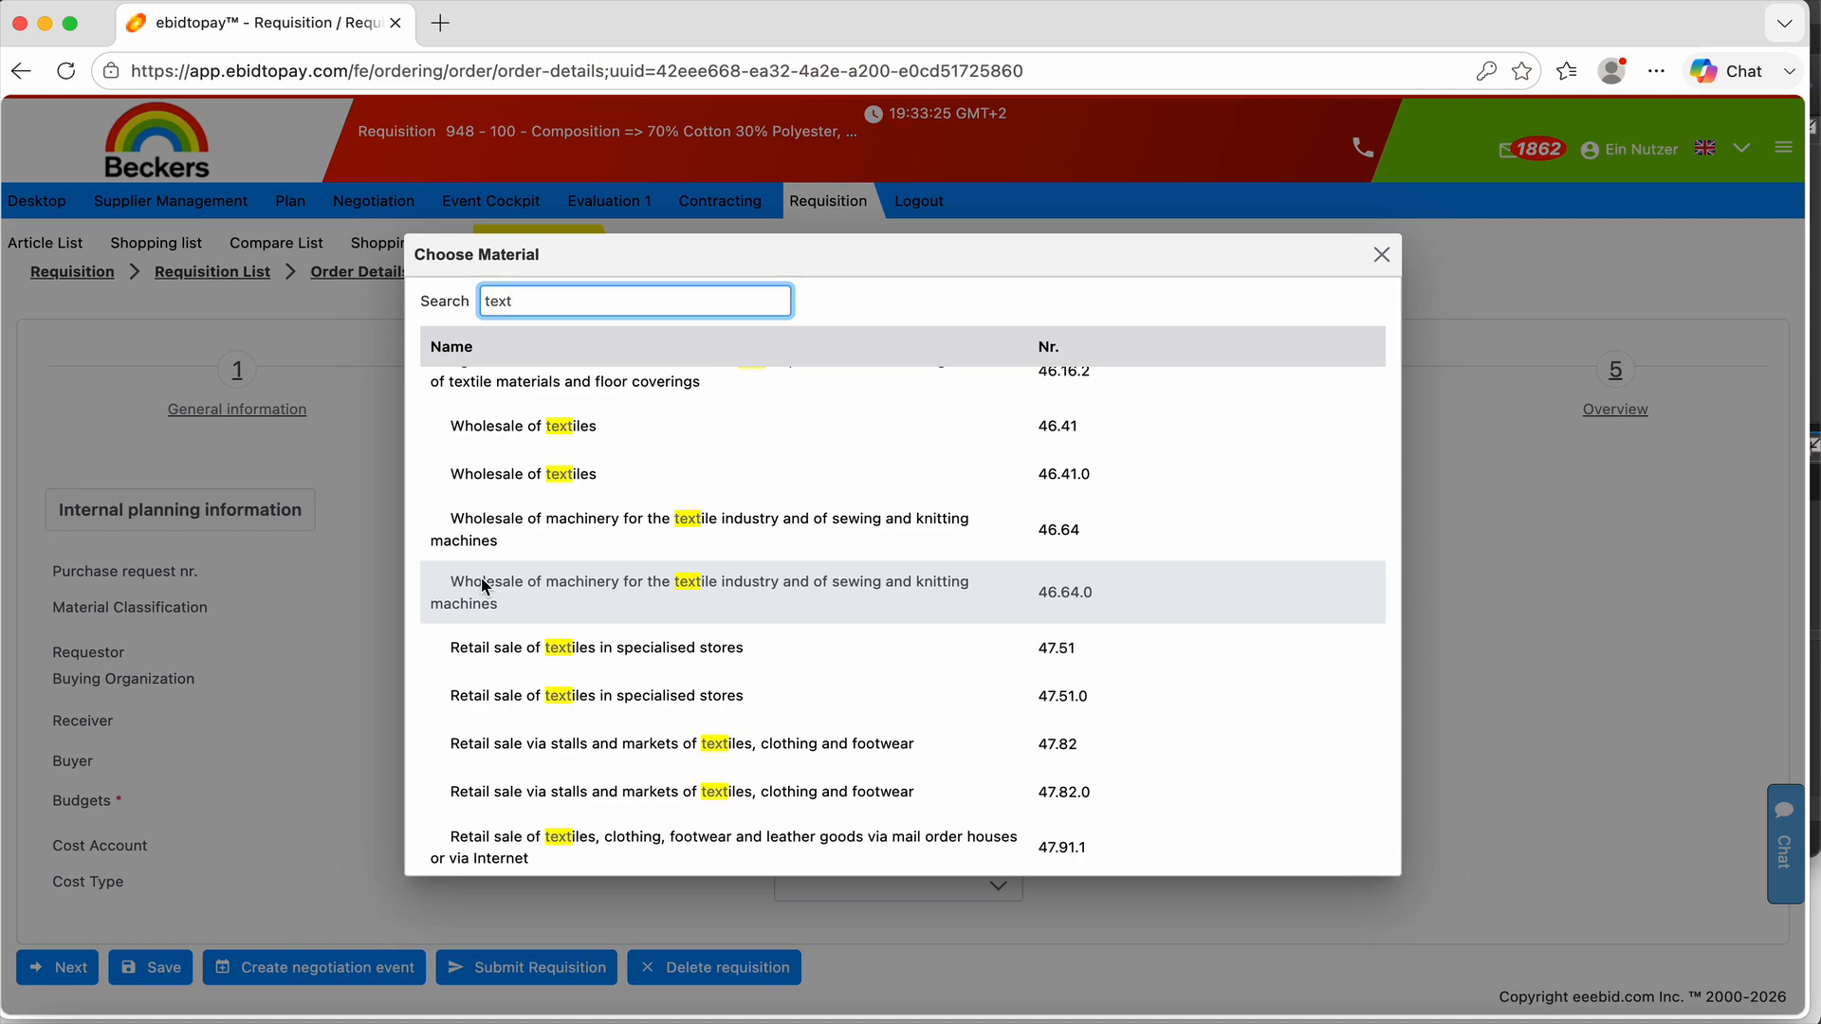
click(498, 491)
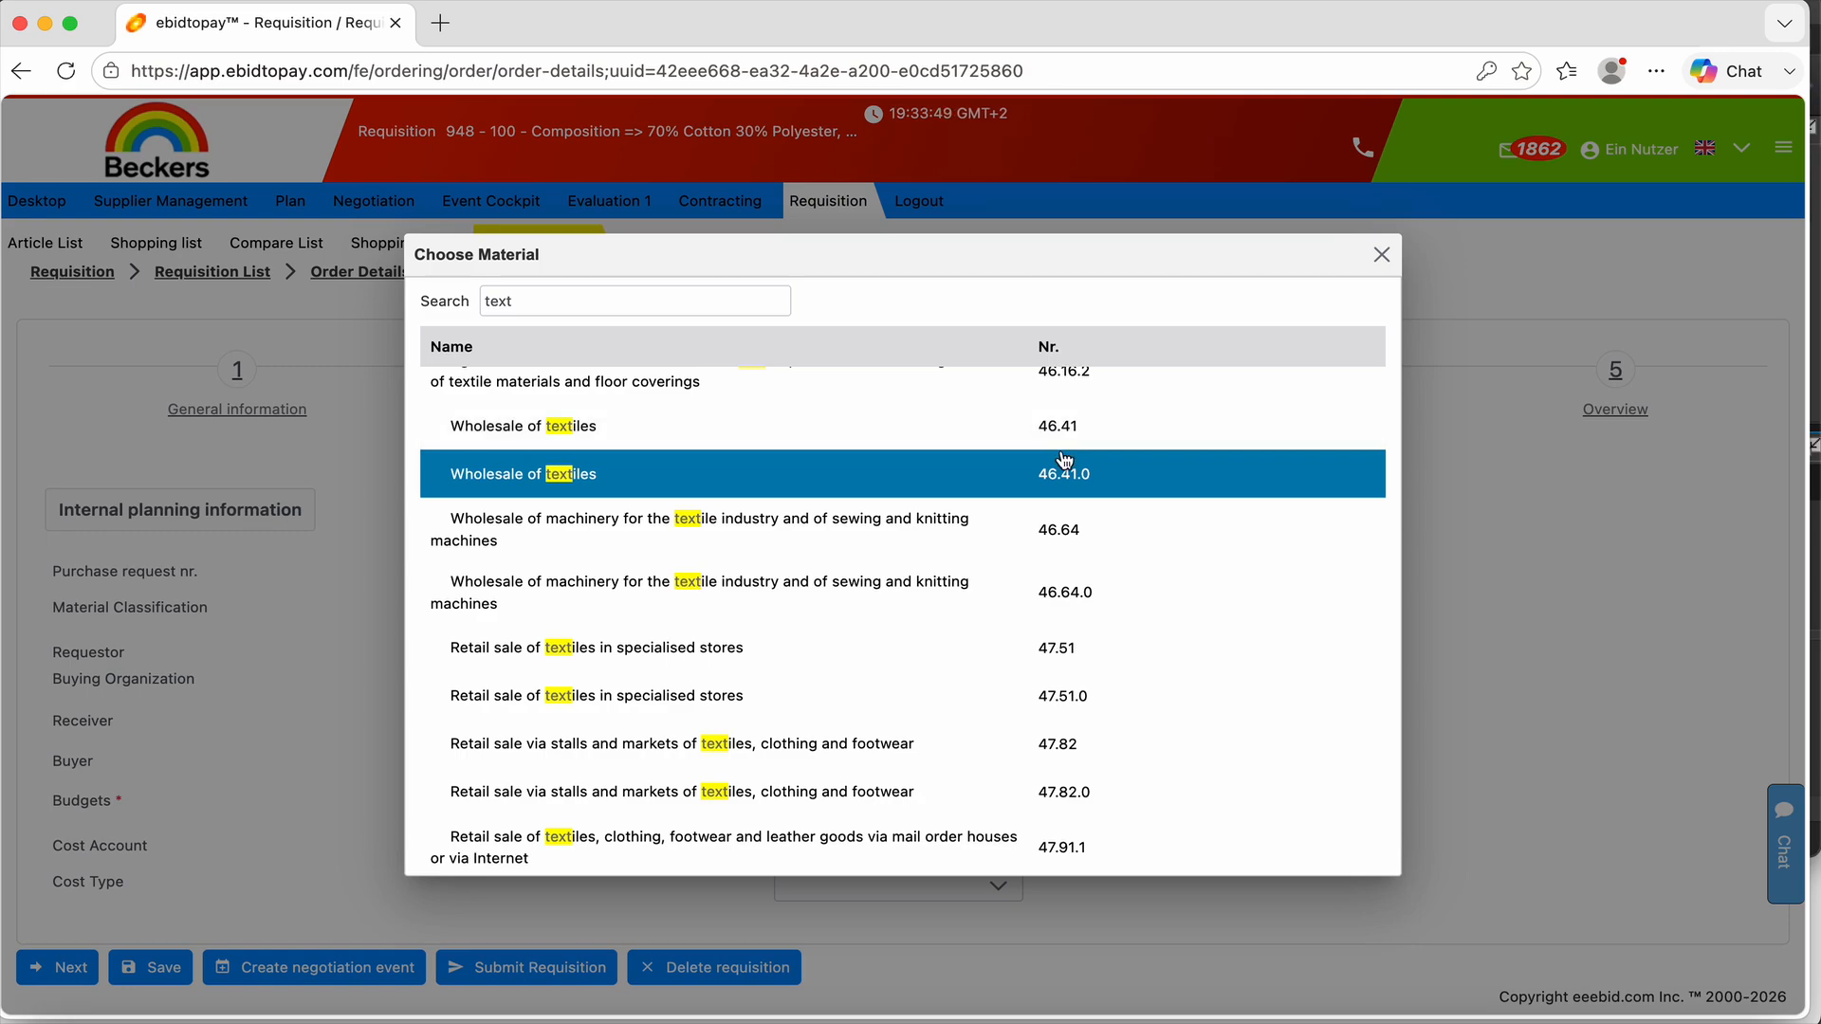
click(1381, 255)
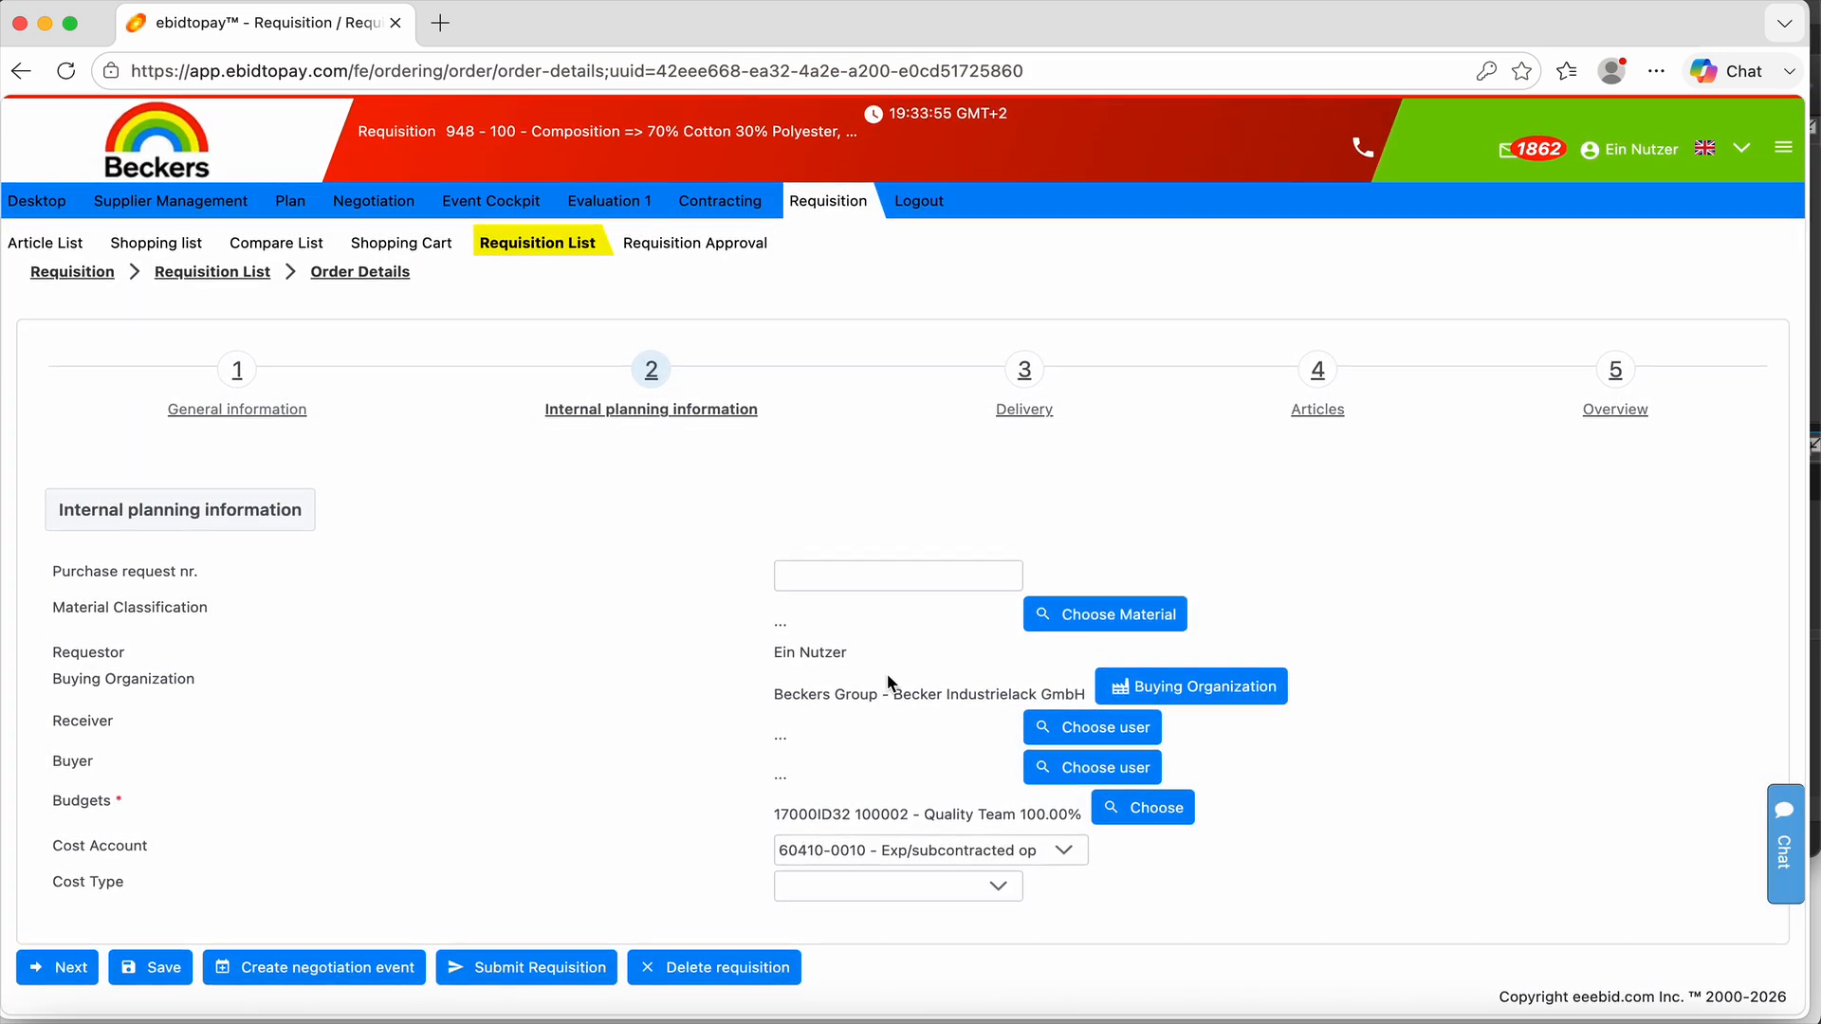
Step: Submit the requisition and check its article lines and grand total in the overview
click(520, 968)
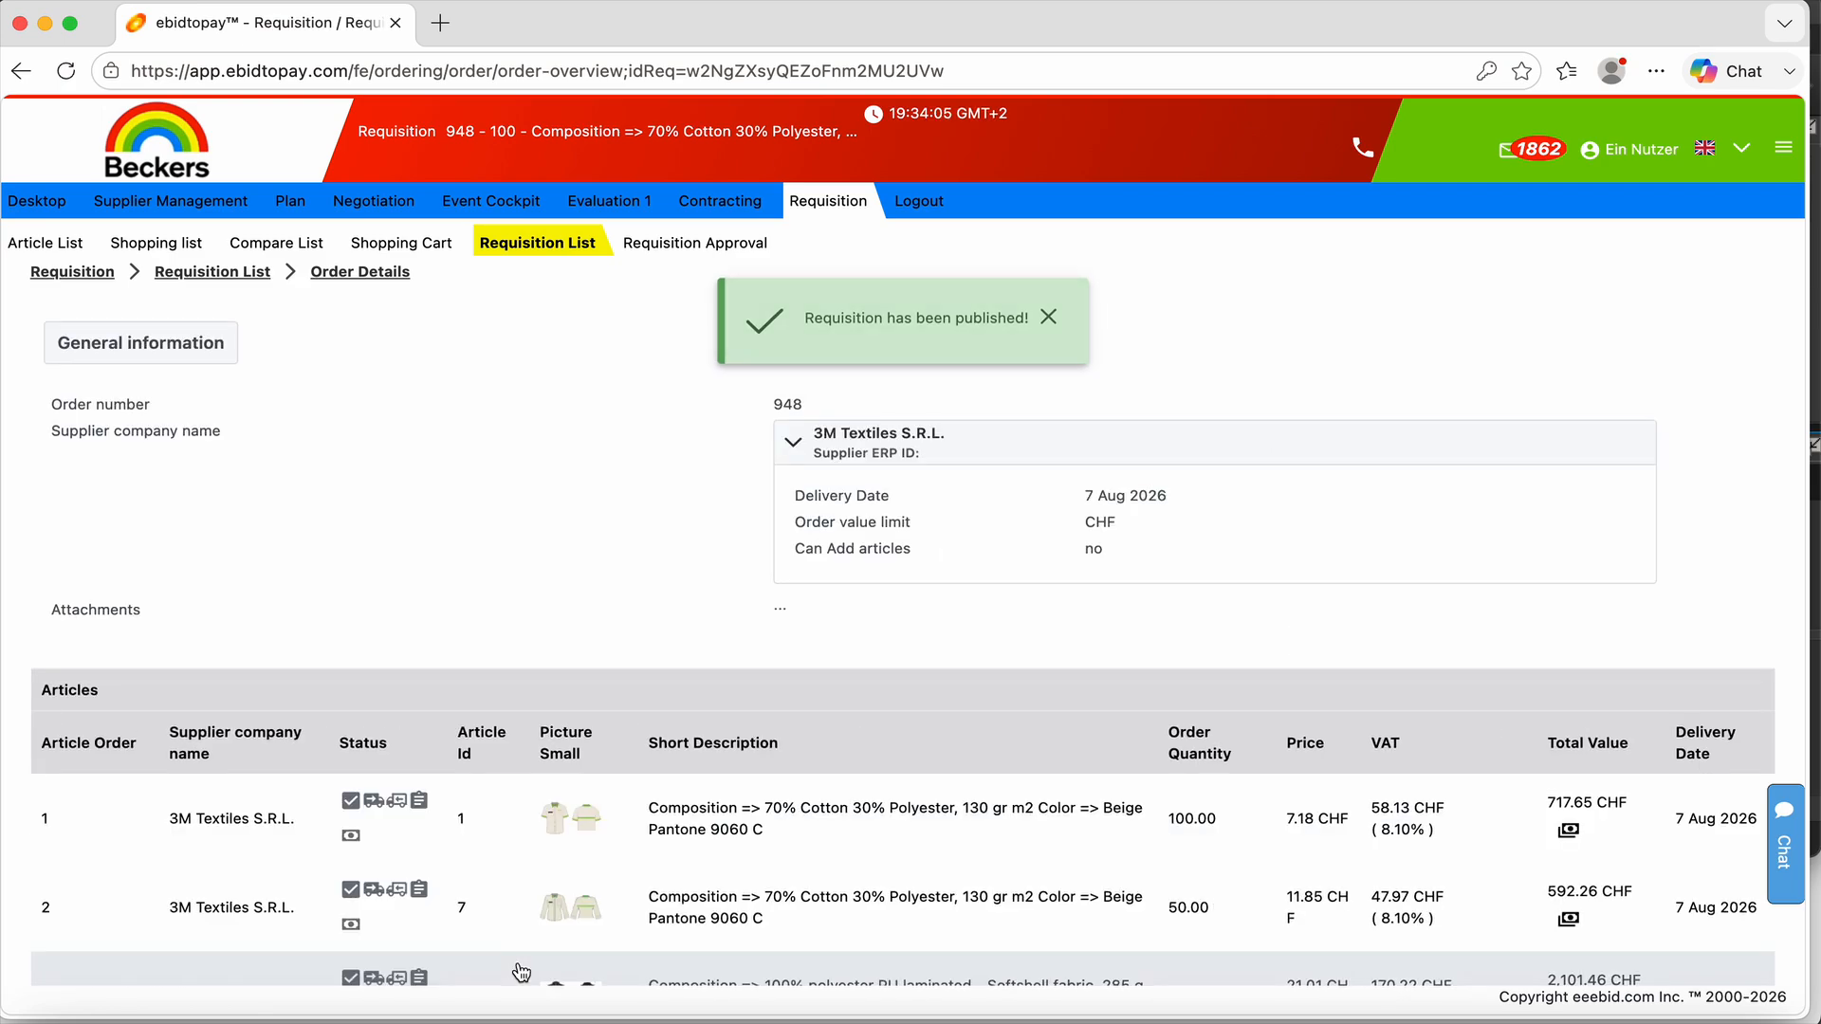
scroll(521, 973, down, 5)
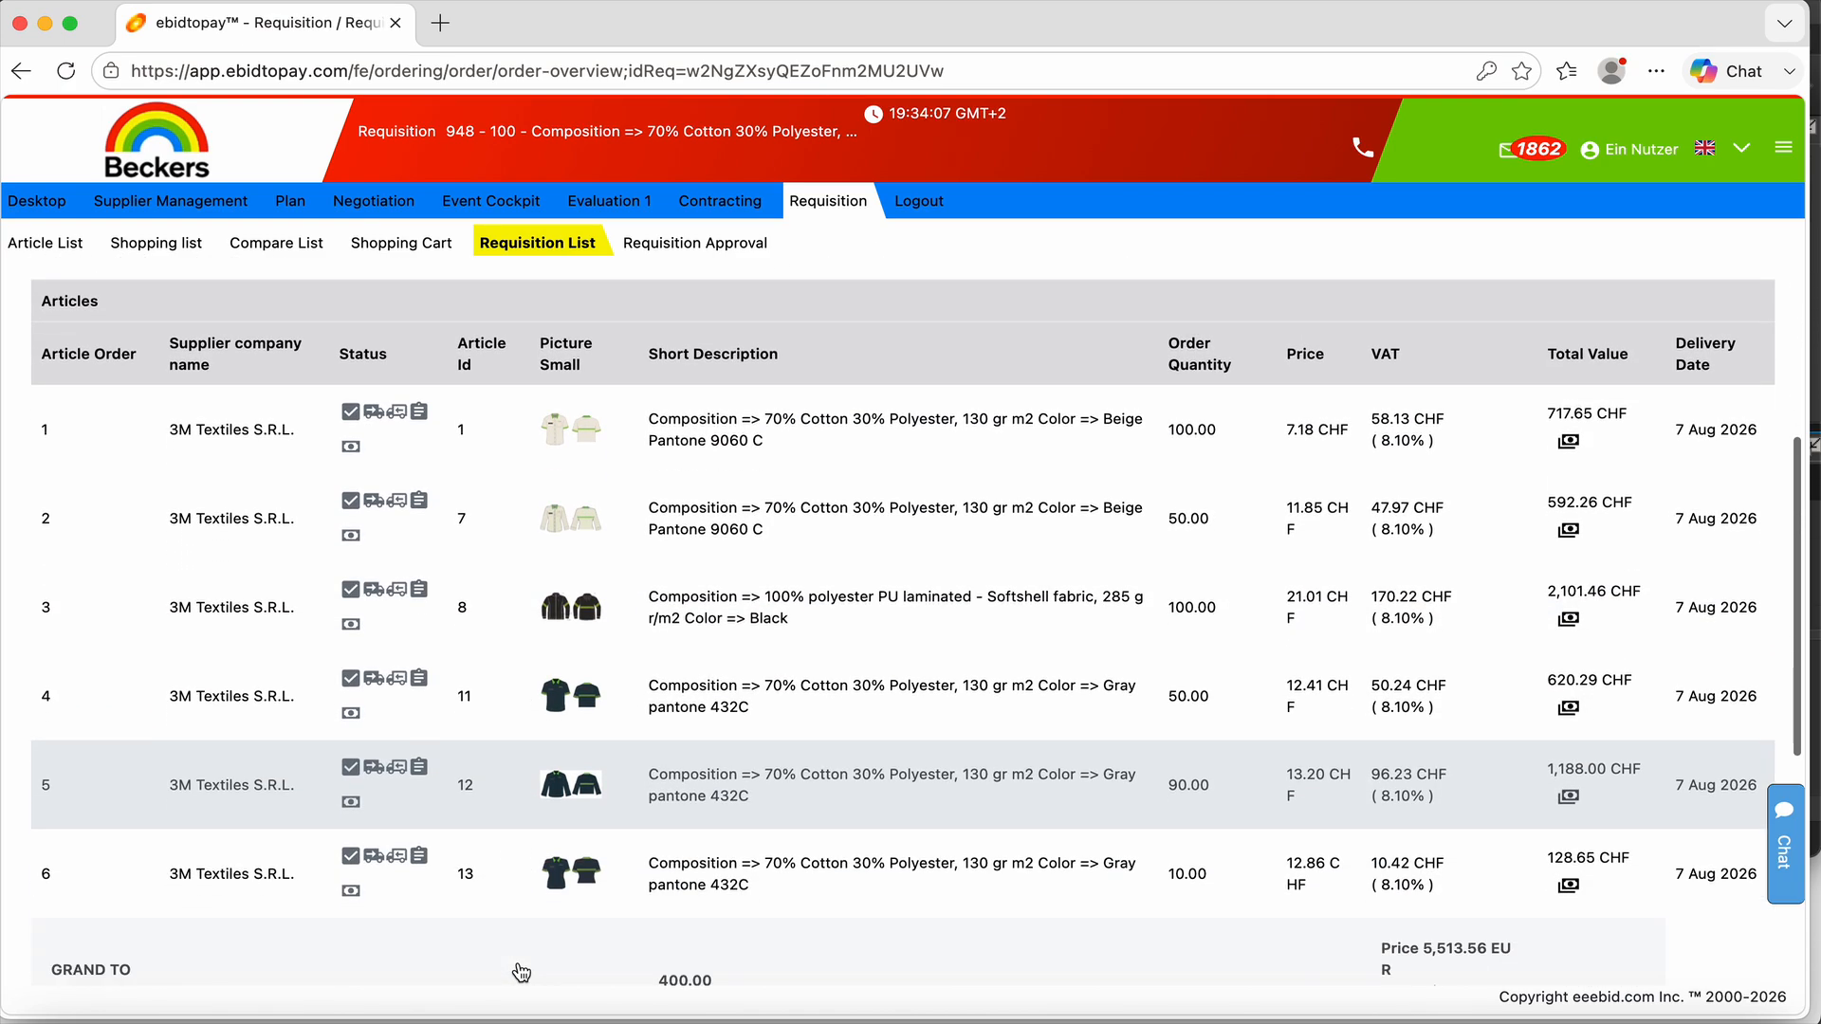
scroll(521, 972, down, 1)
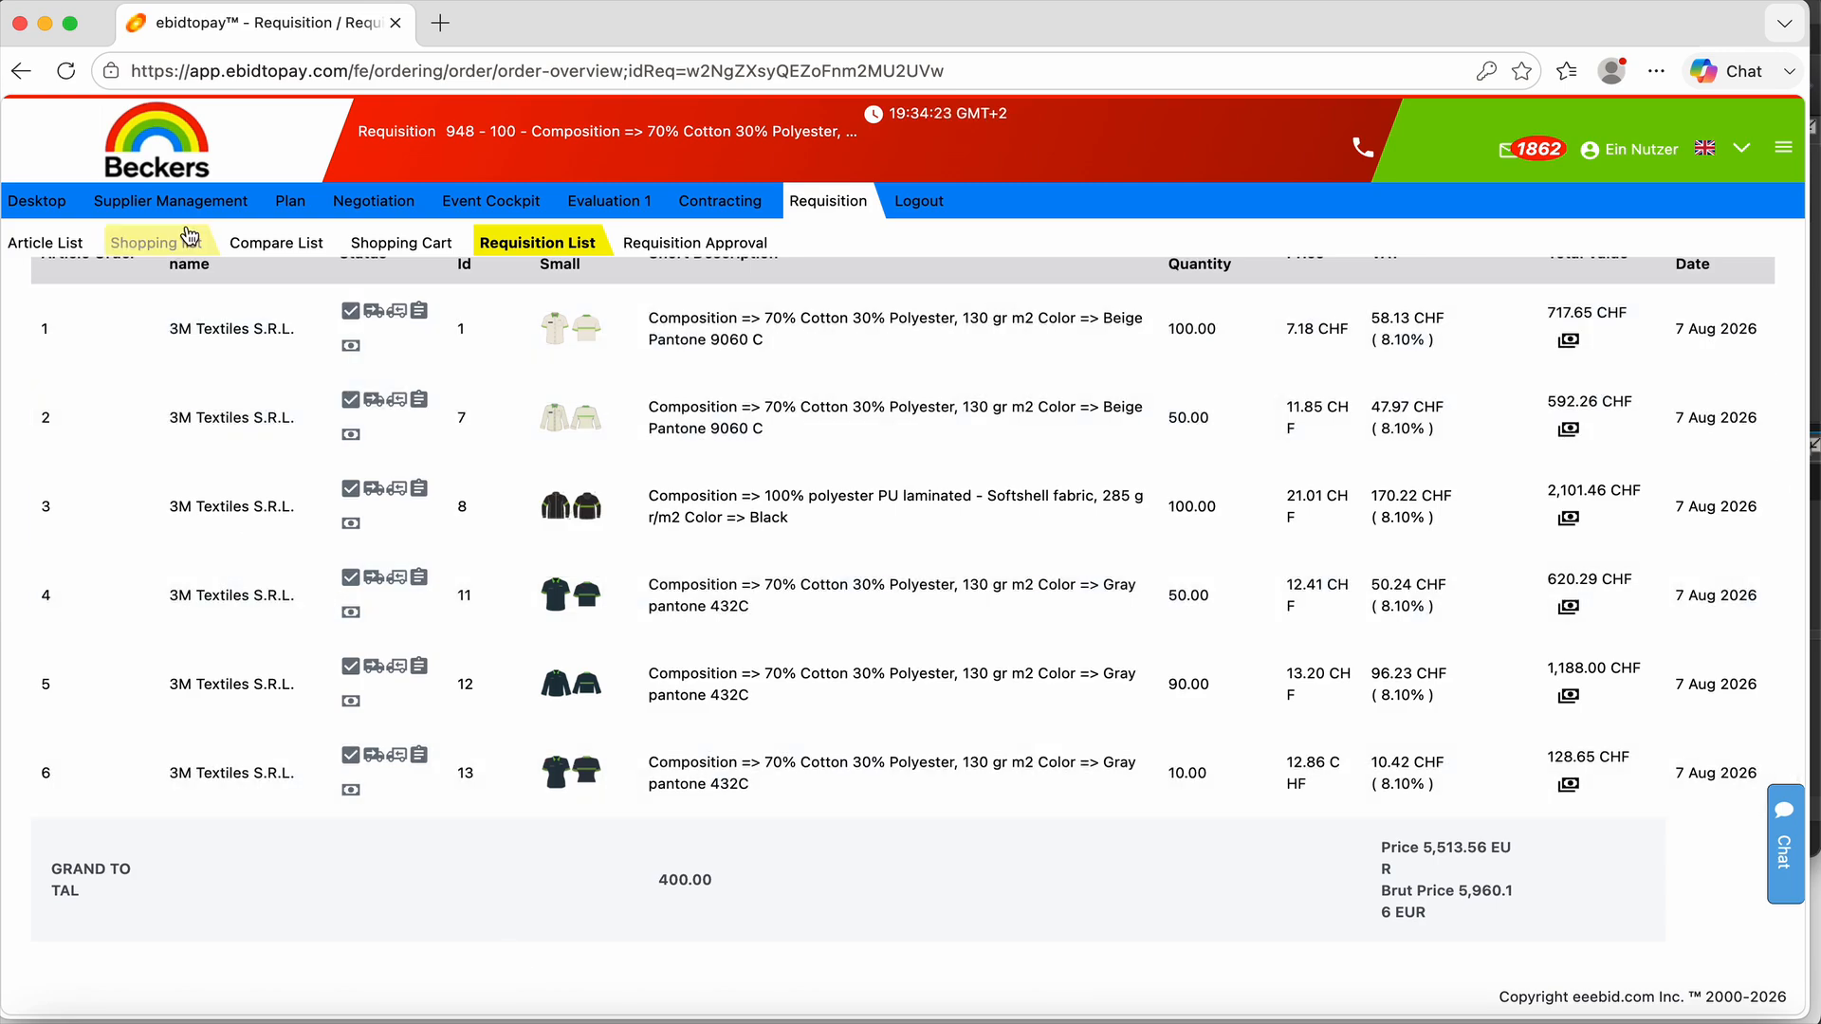
Step: Open the logs of 3M Textiles S.R.L. from the supplier management list
mouse_move(185, 201)
click(54, 249)
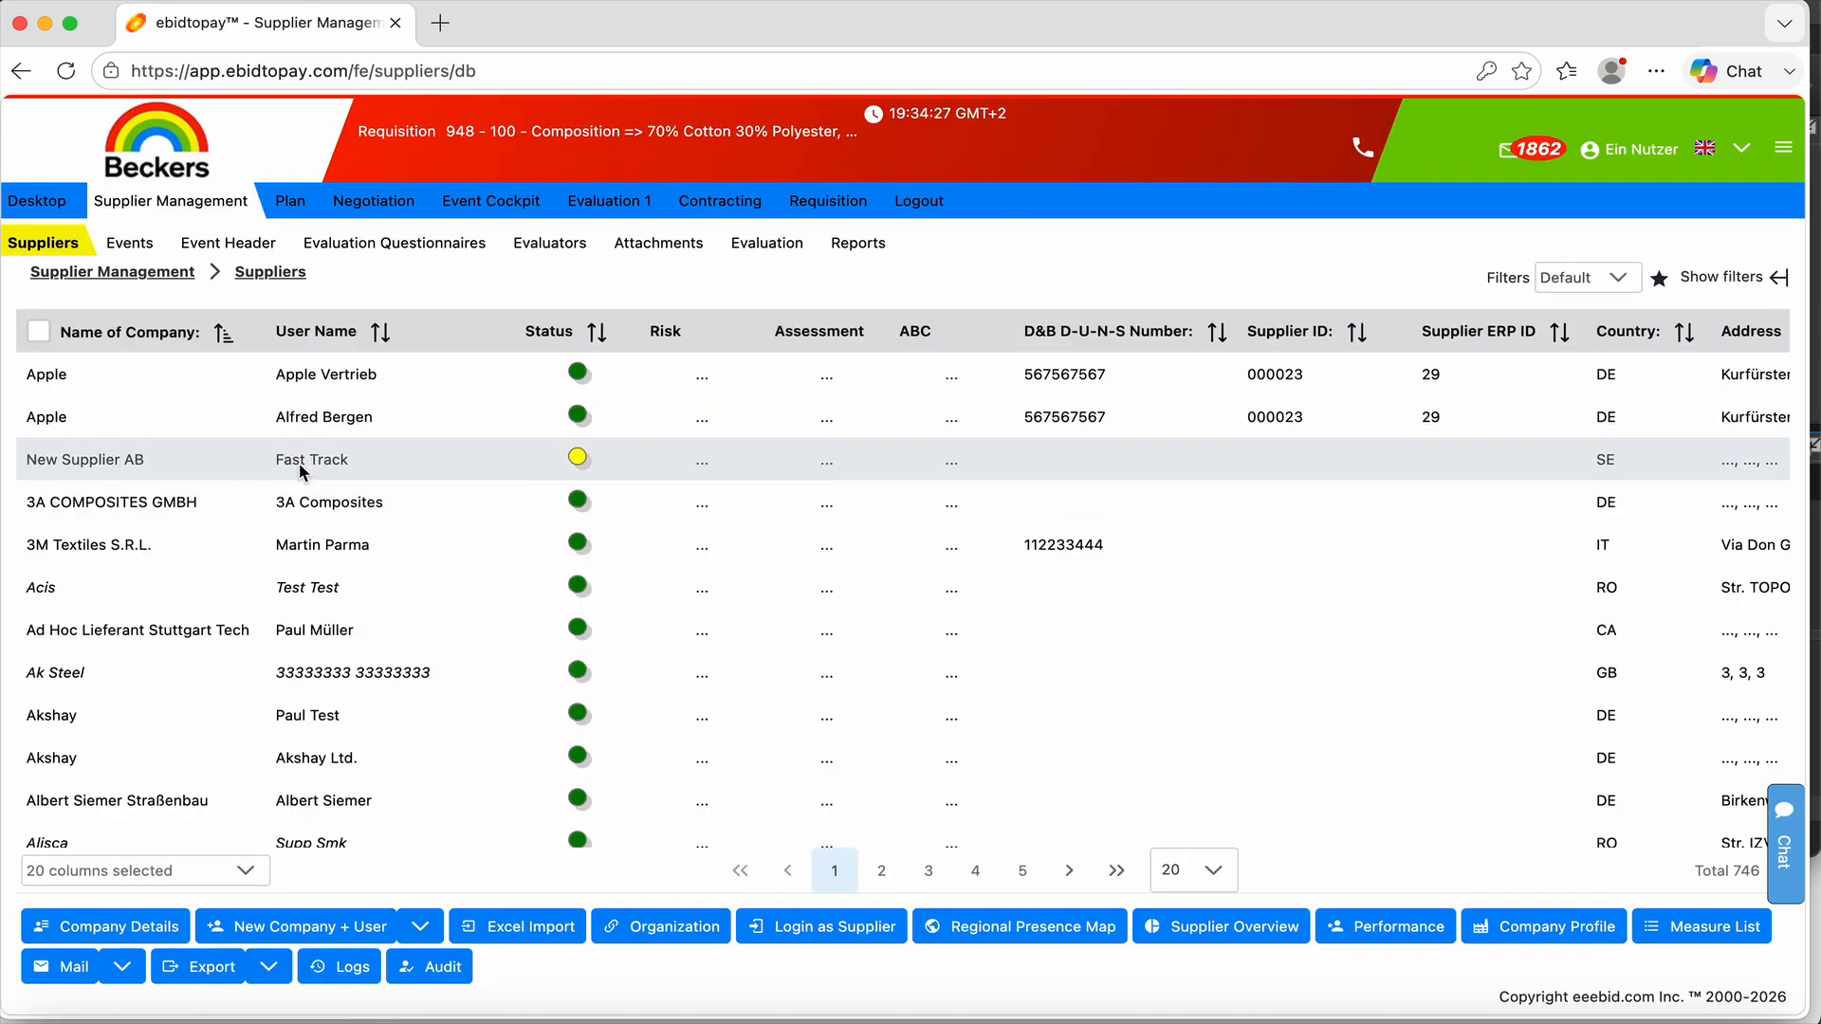
click(256, 537)
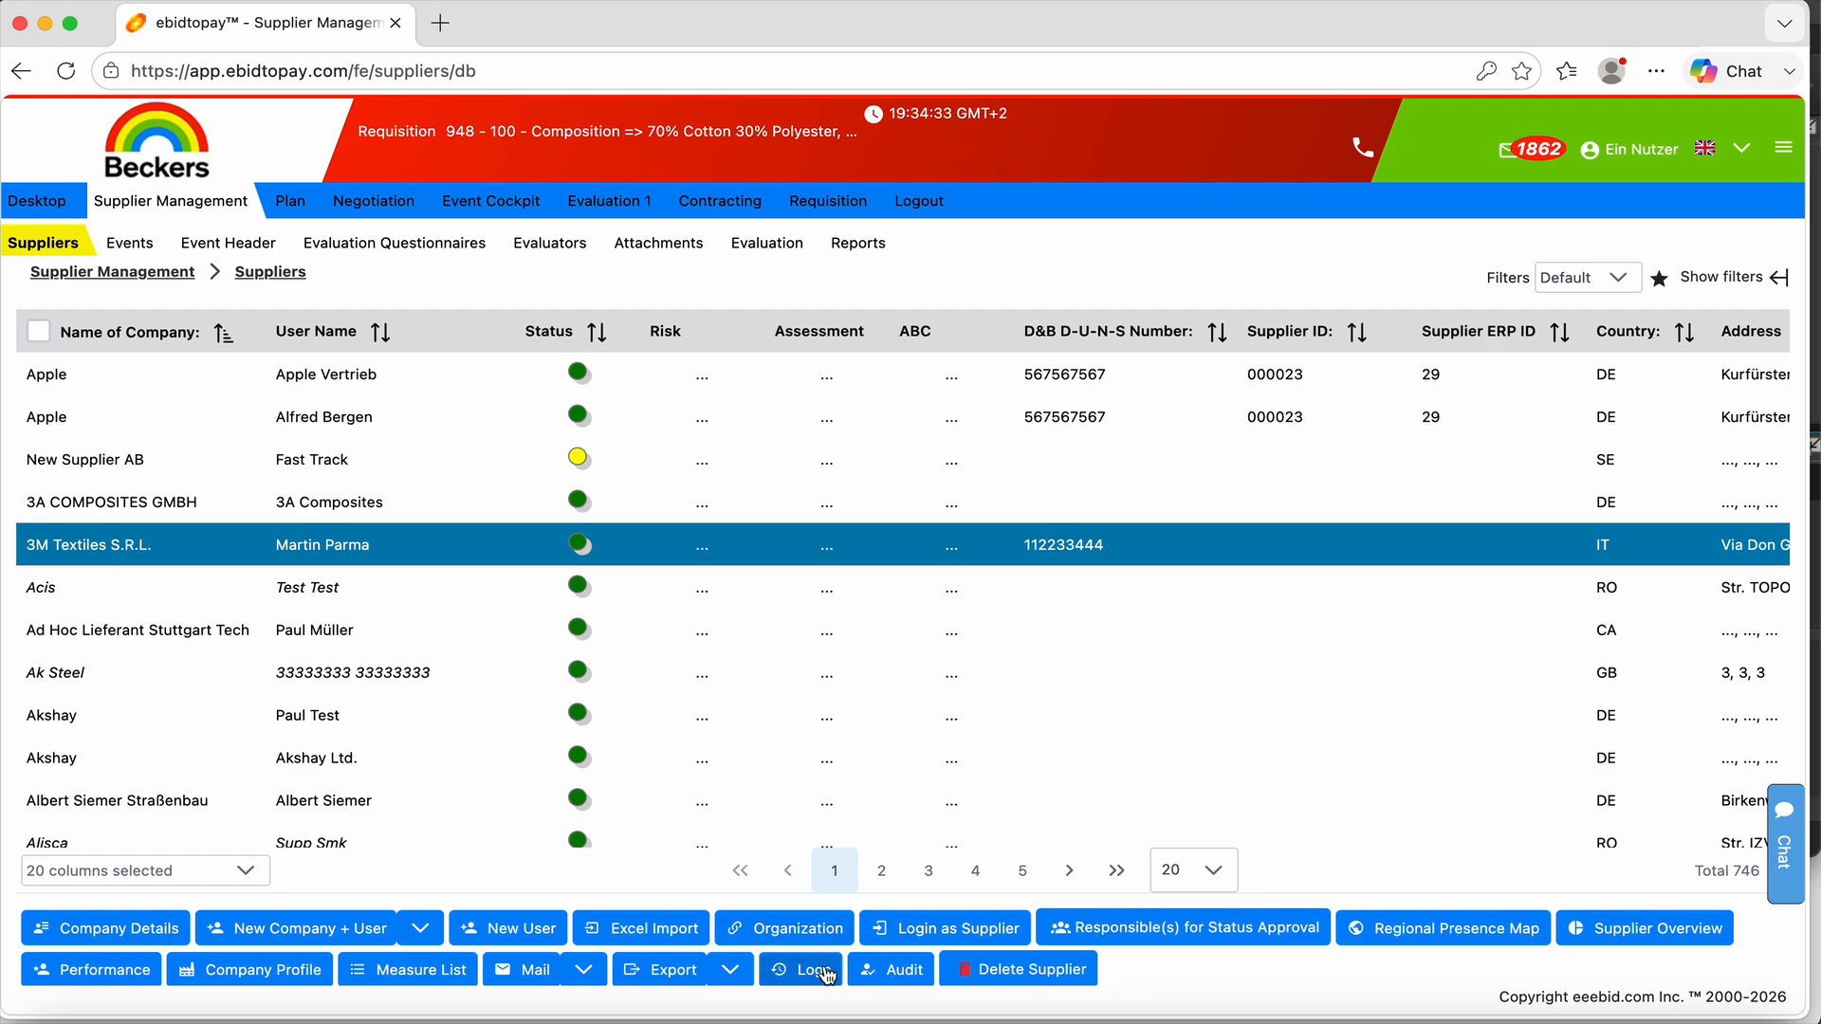
click(825, 973)
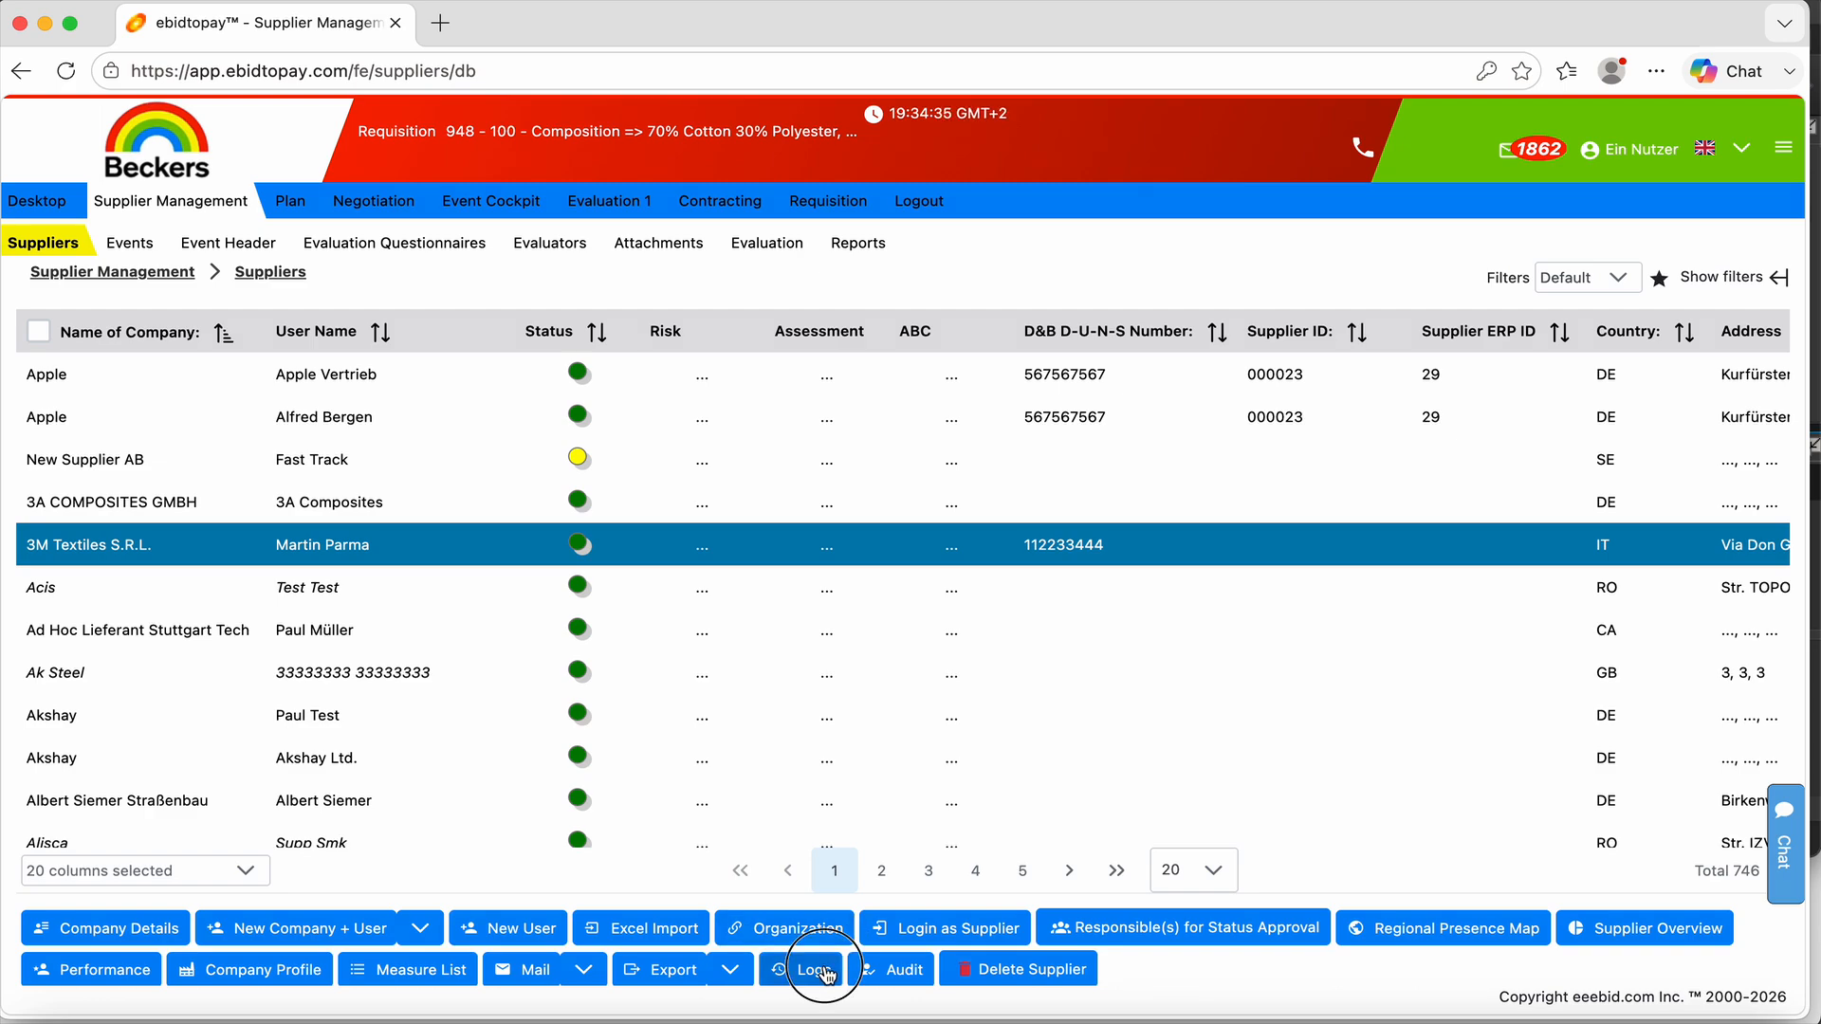